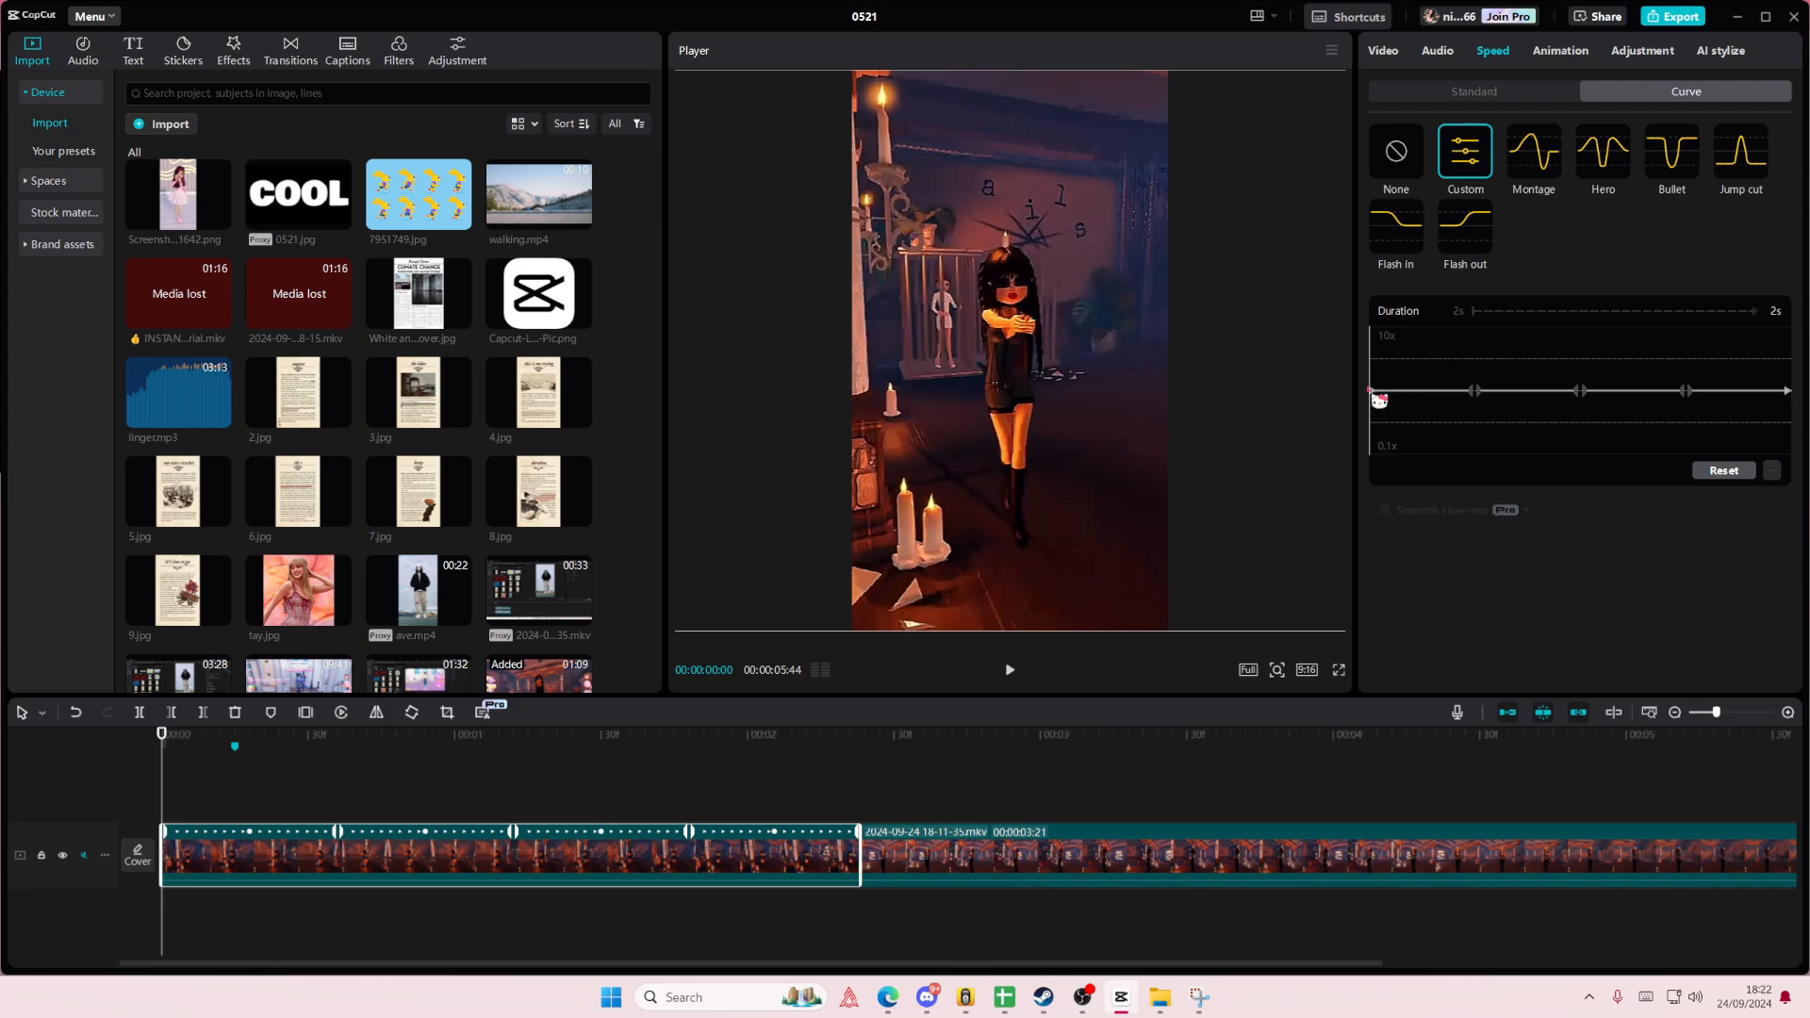
- Raise the start, second, fourth and end points of the first clip's custom speed curve, keeping the middle point low
left_click_drag(1382, 395, 1379, 376)
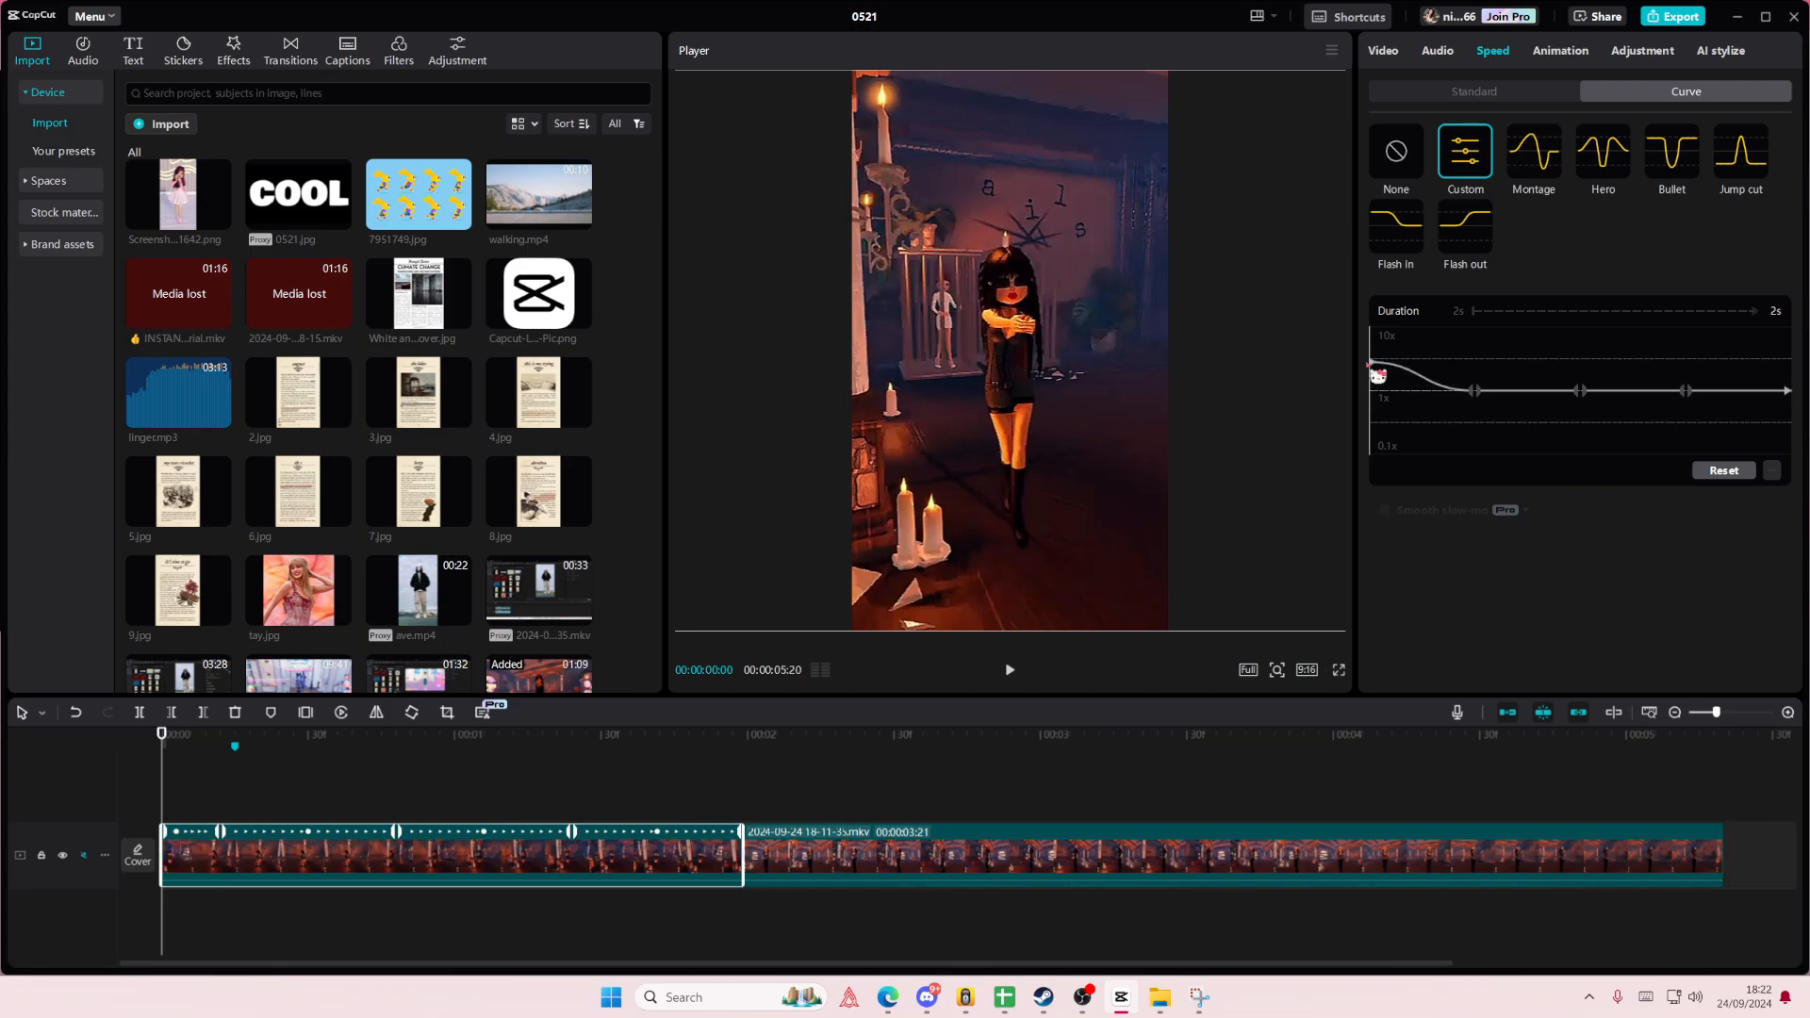
left_click_drag(1791, 412, 1790, 365)
left_click_drag(1697, 407, 1698, 389)
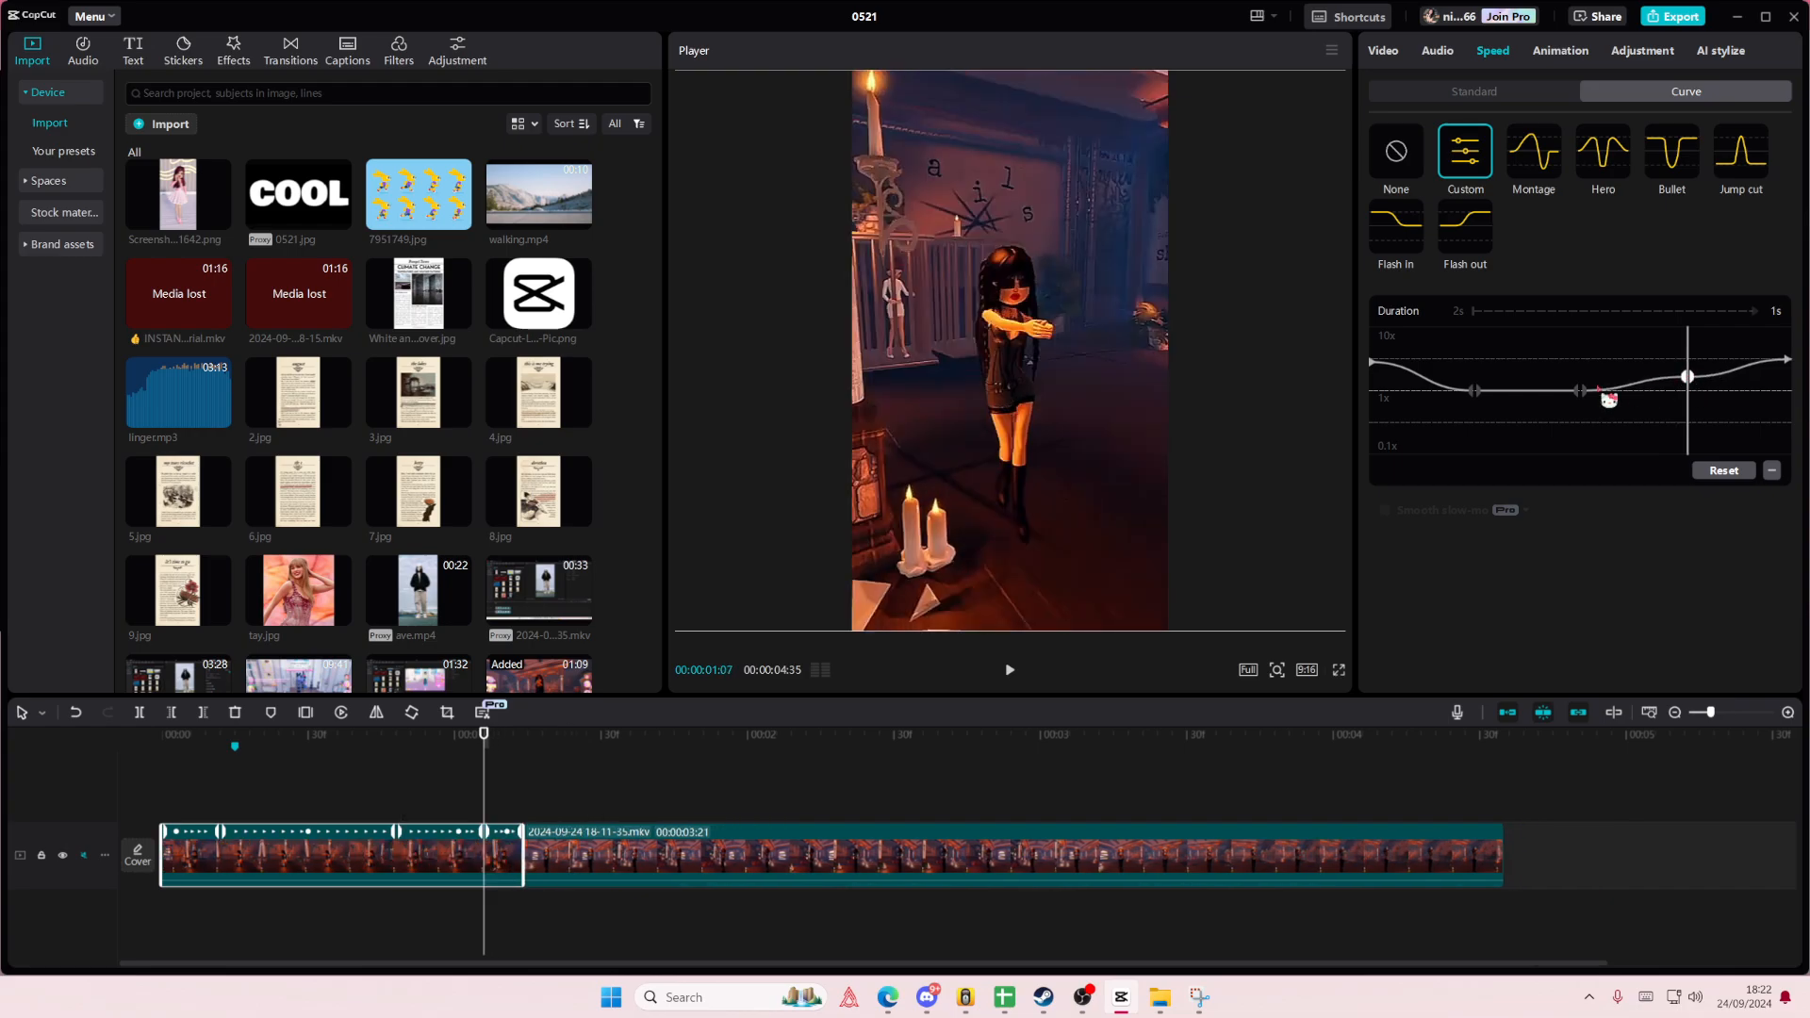
left_click_drag(1475, 391, 1477, 379)
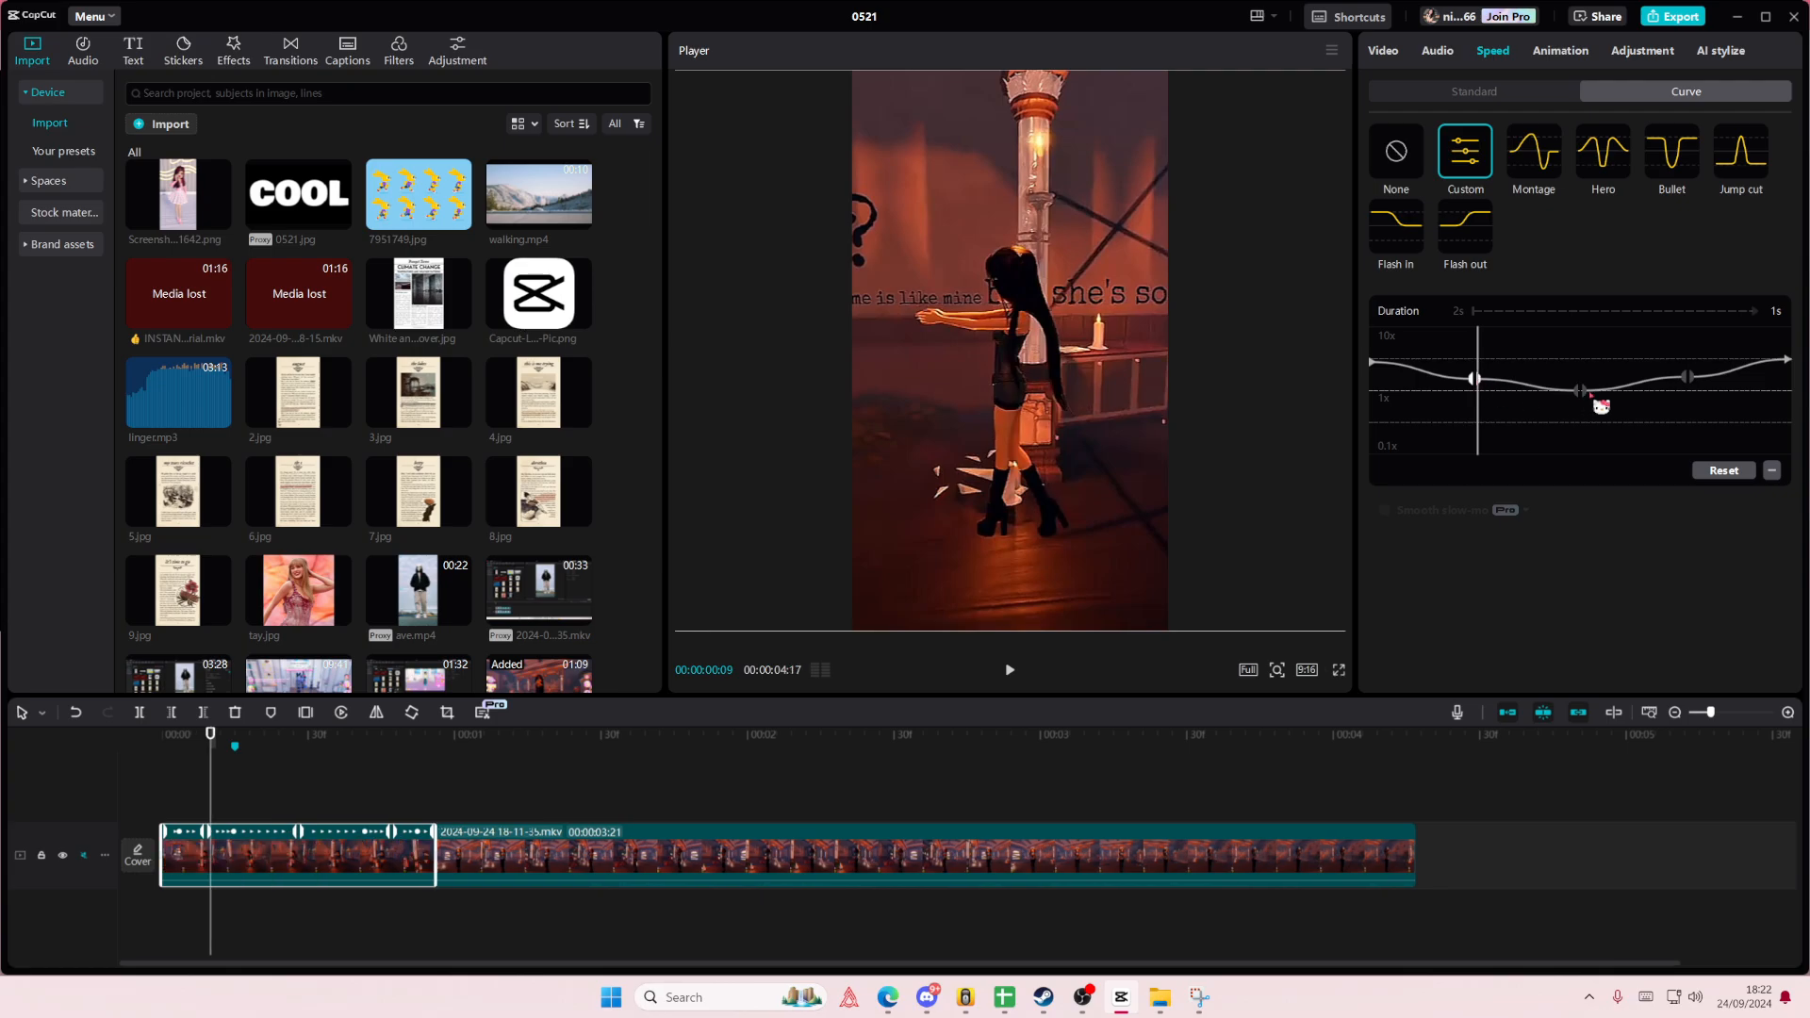
- Play the timeline from the beginning to review the first clip's speed ramp and its cut into the second clip
left_click(253, 795)
left_click(58, 782)
key("space")
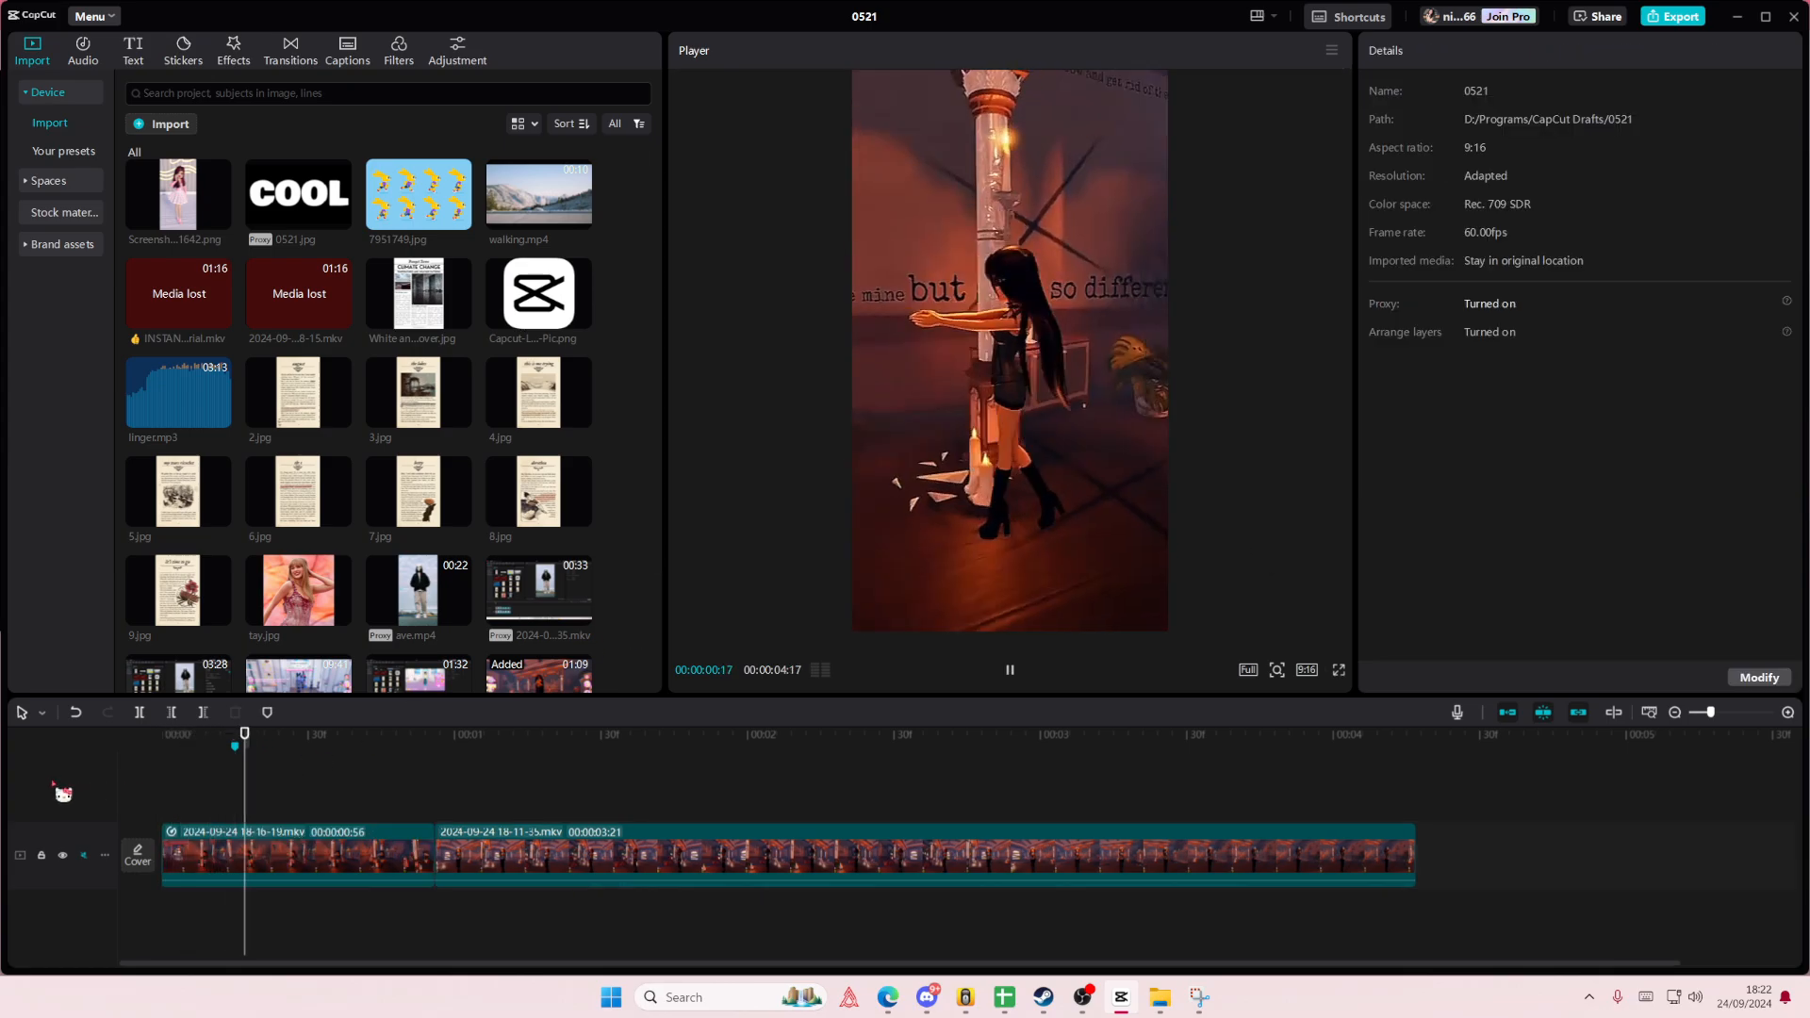
key("space")
left_click(170, 779)
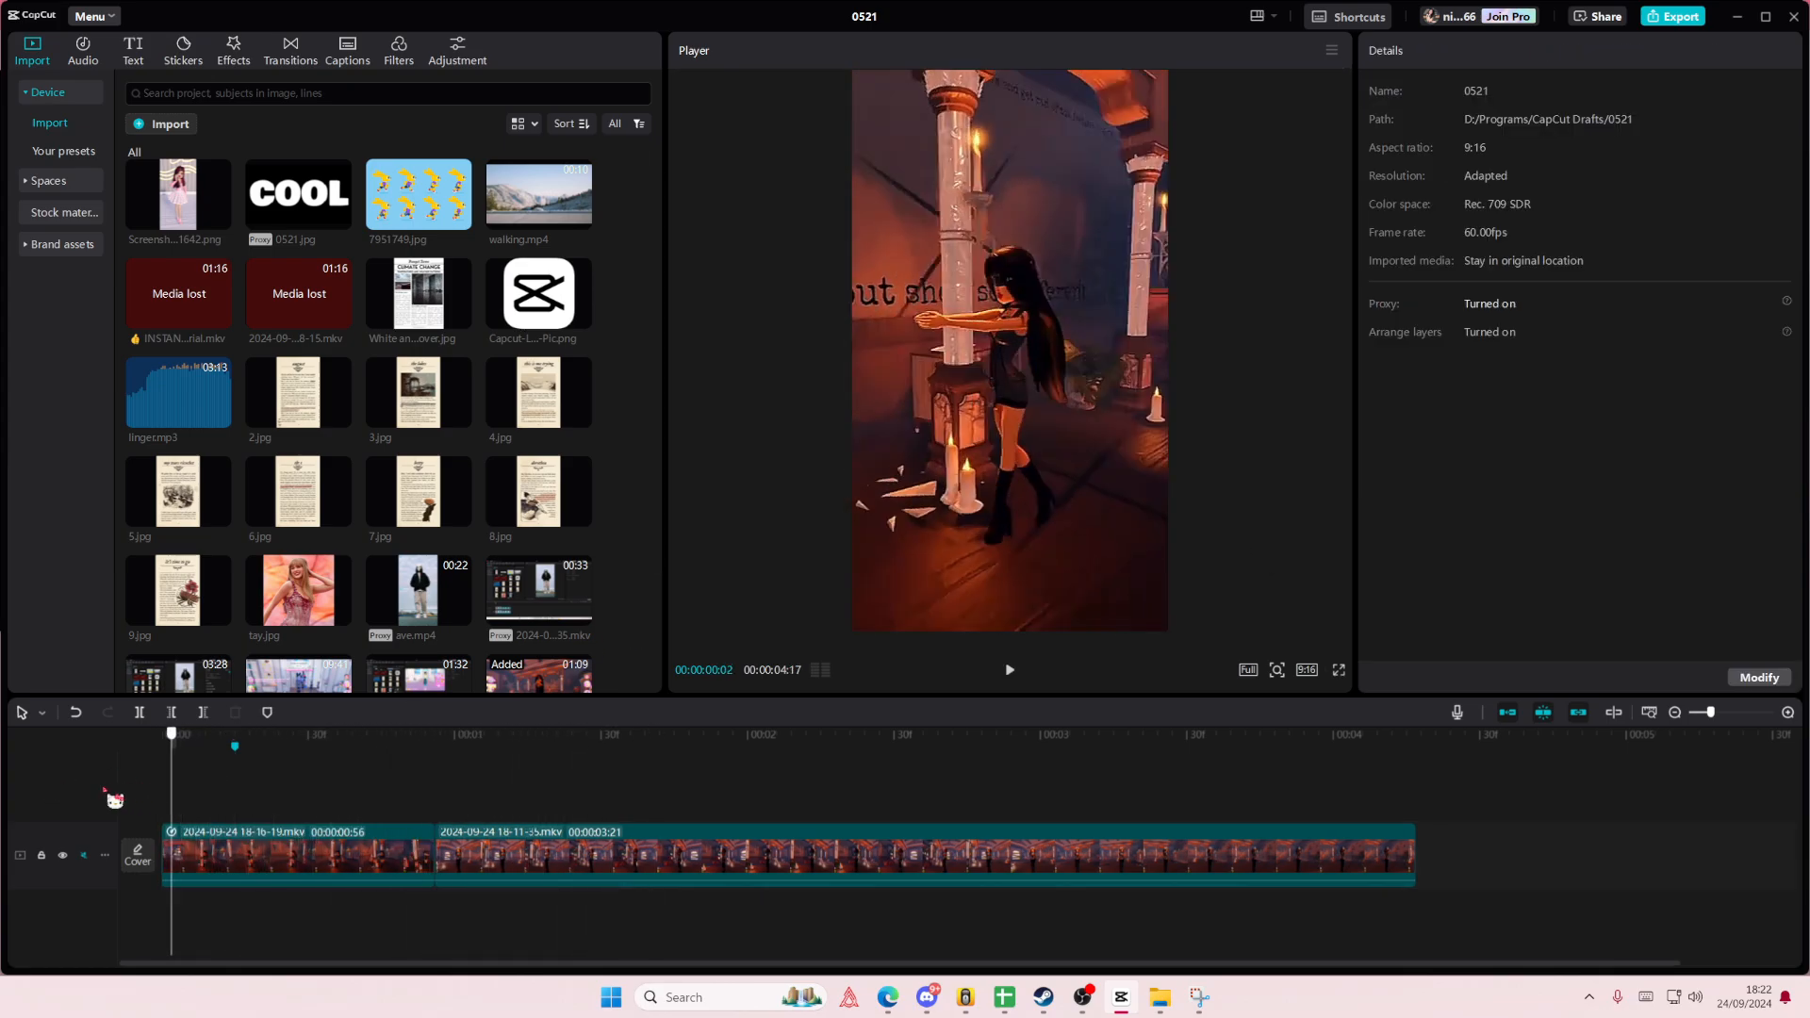
left_click(95, 790)
key("space")
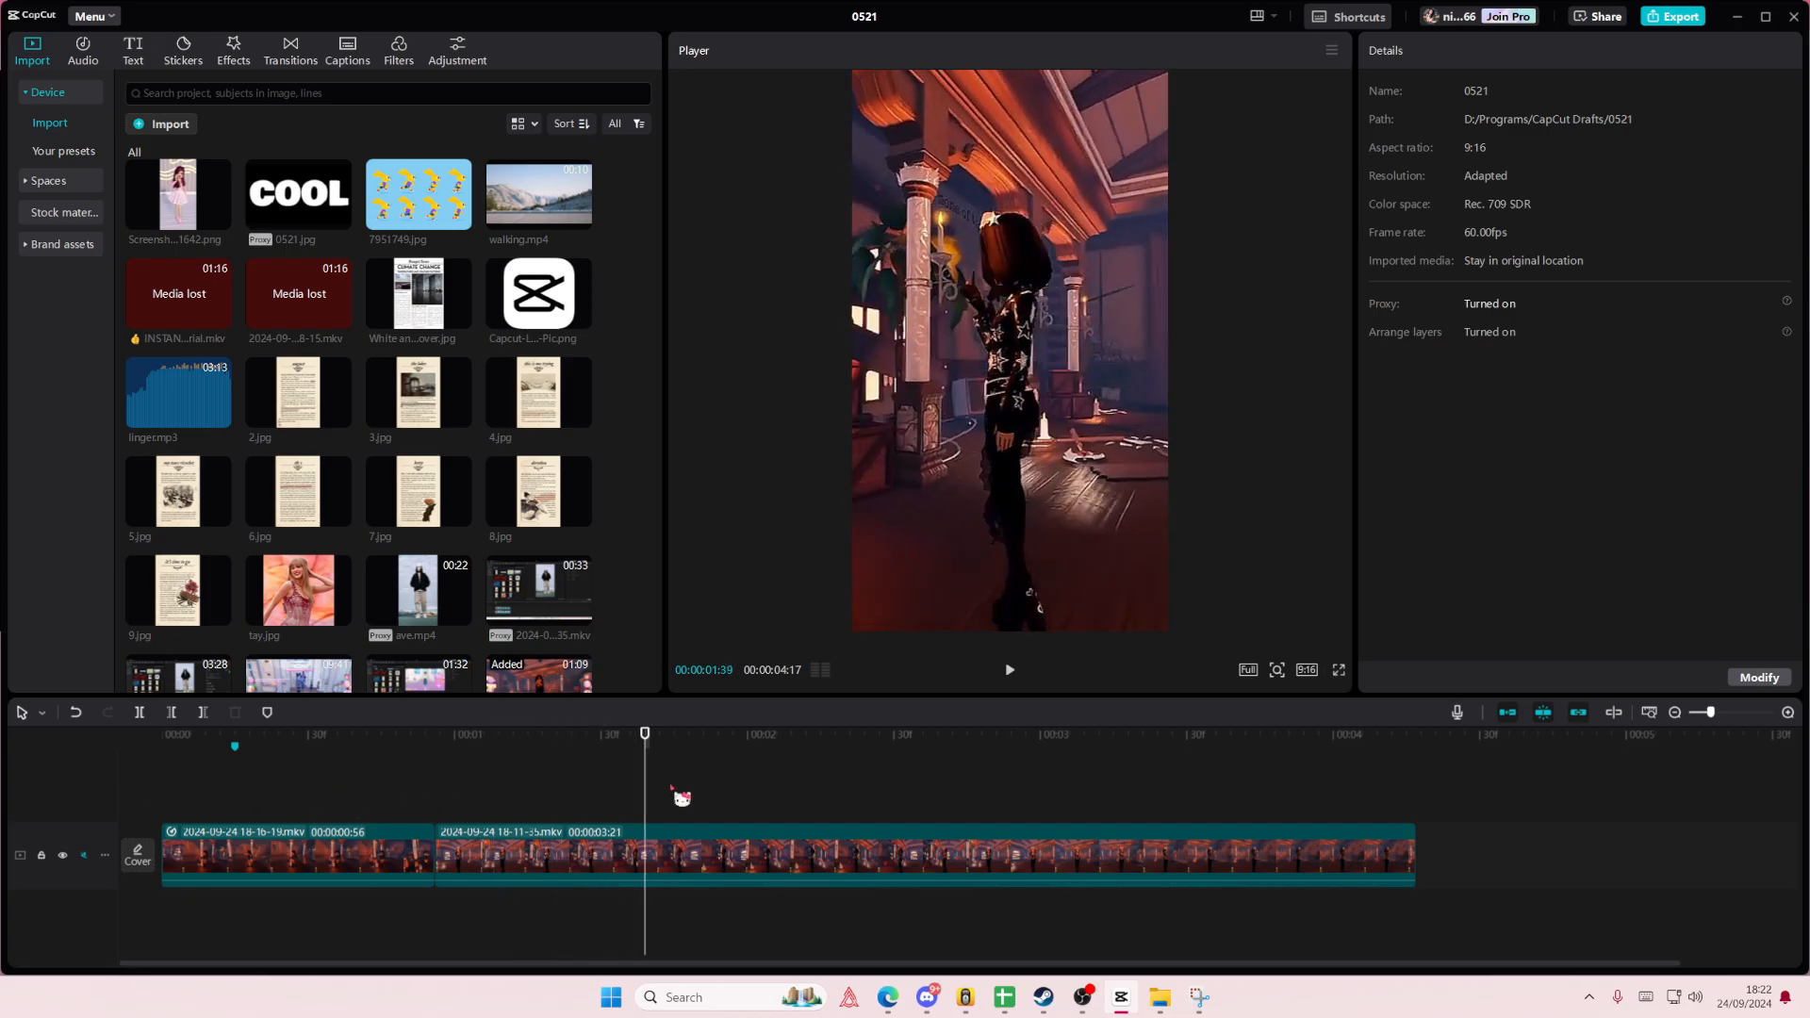
key("space")
- Copy the first clip's attributes and paste them onto the second clip, including the speed curve
left_click(679, 852)
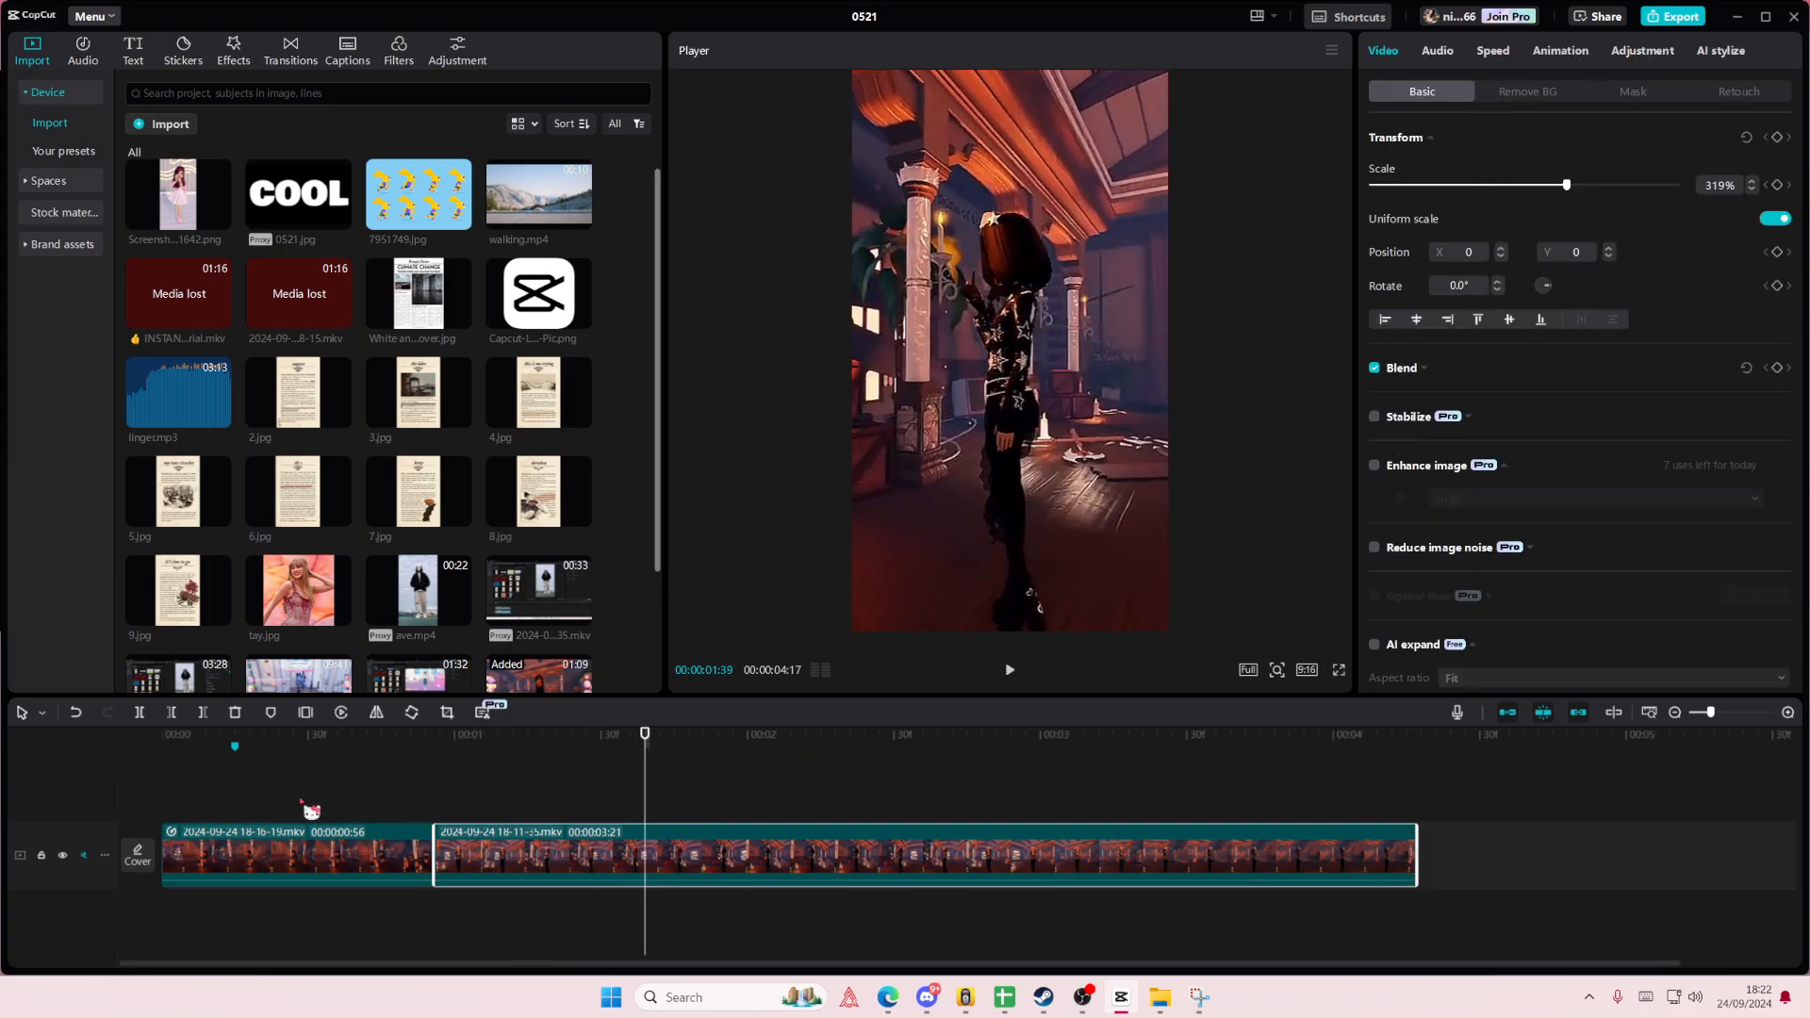
right_click(296, 852)
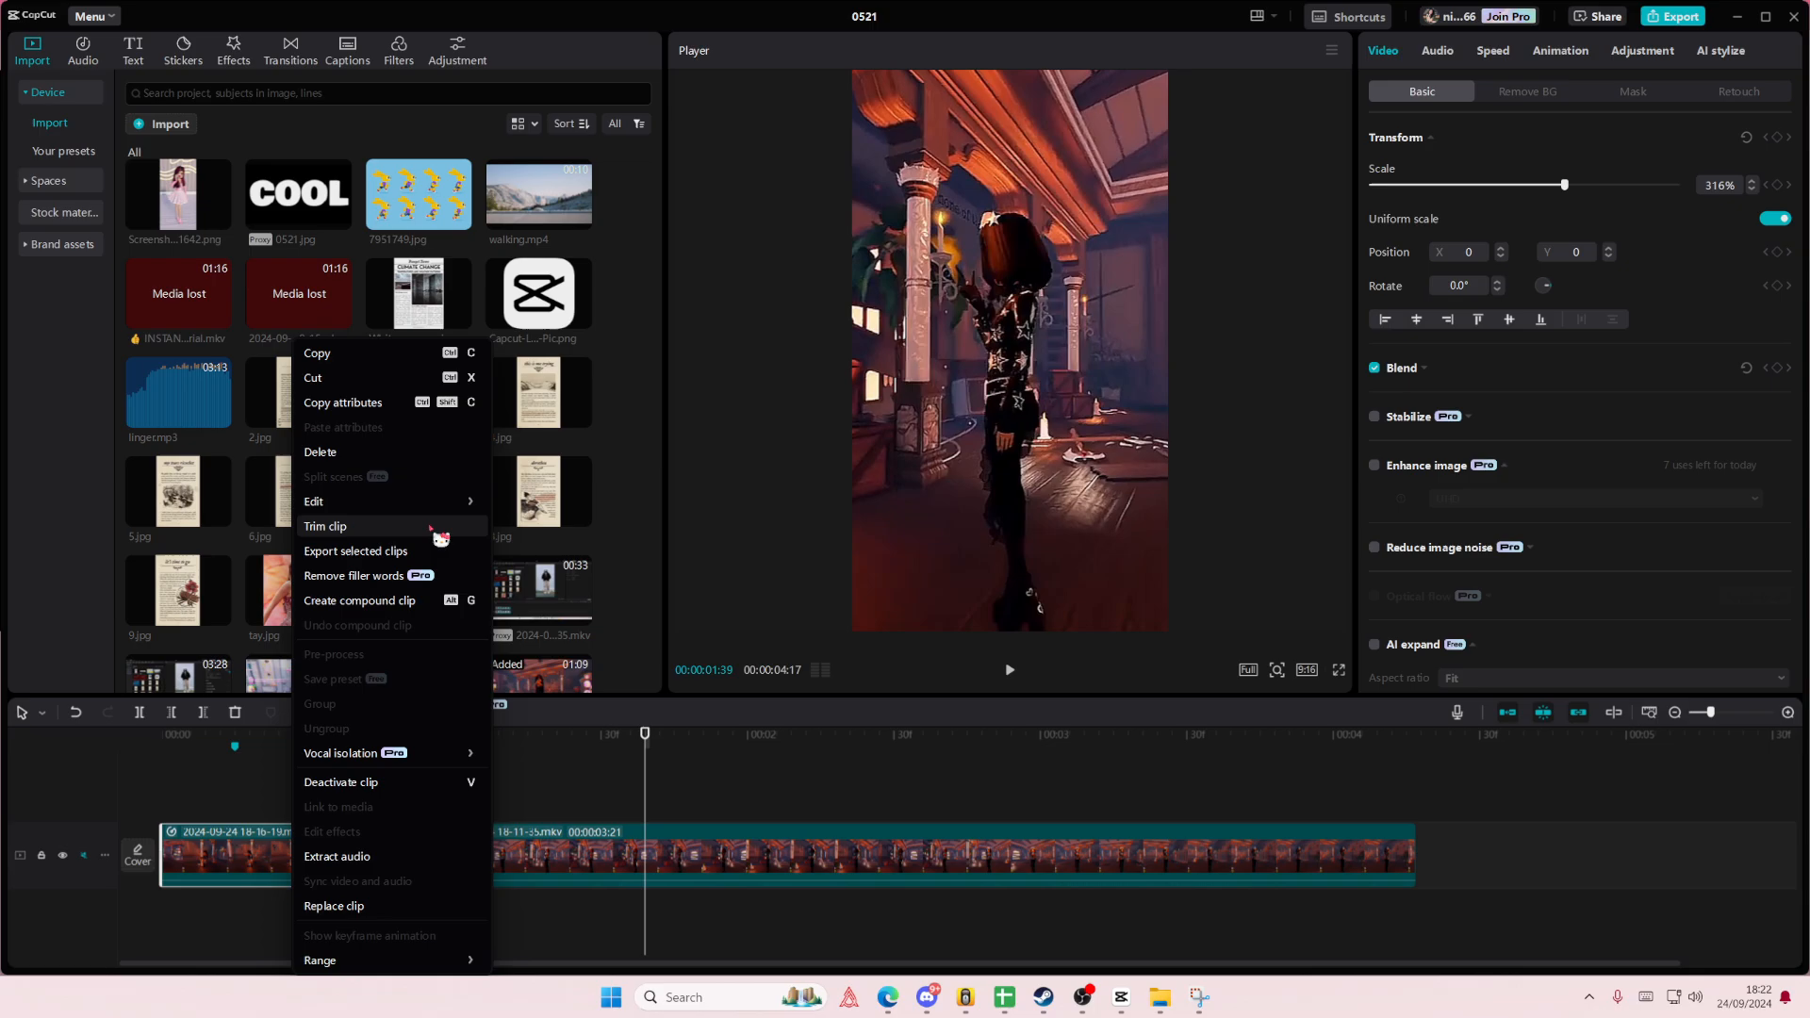
left_click(405, 408)
right_click(565, 846)
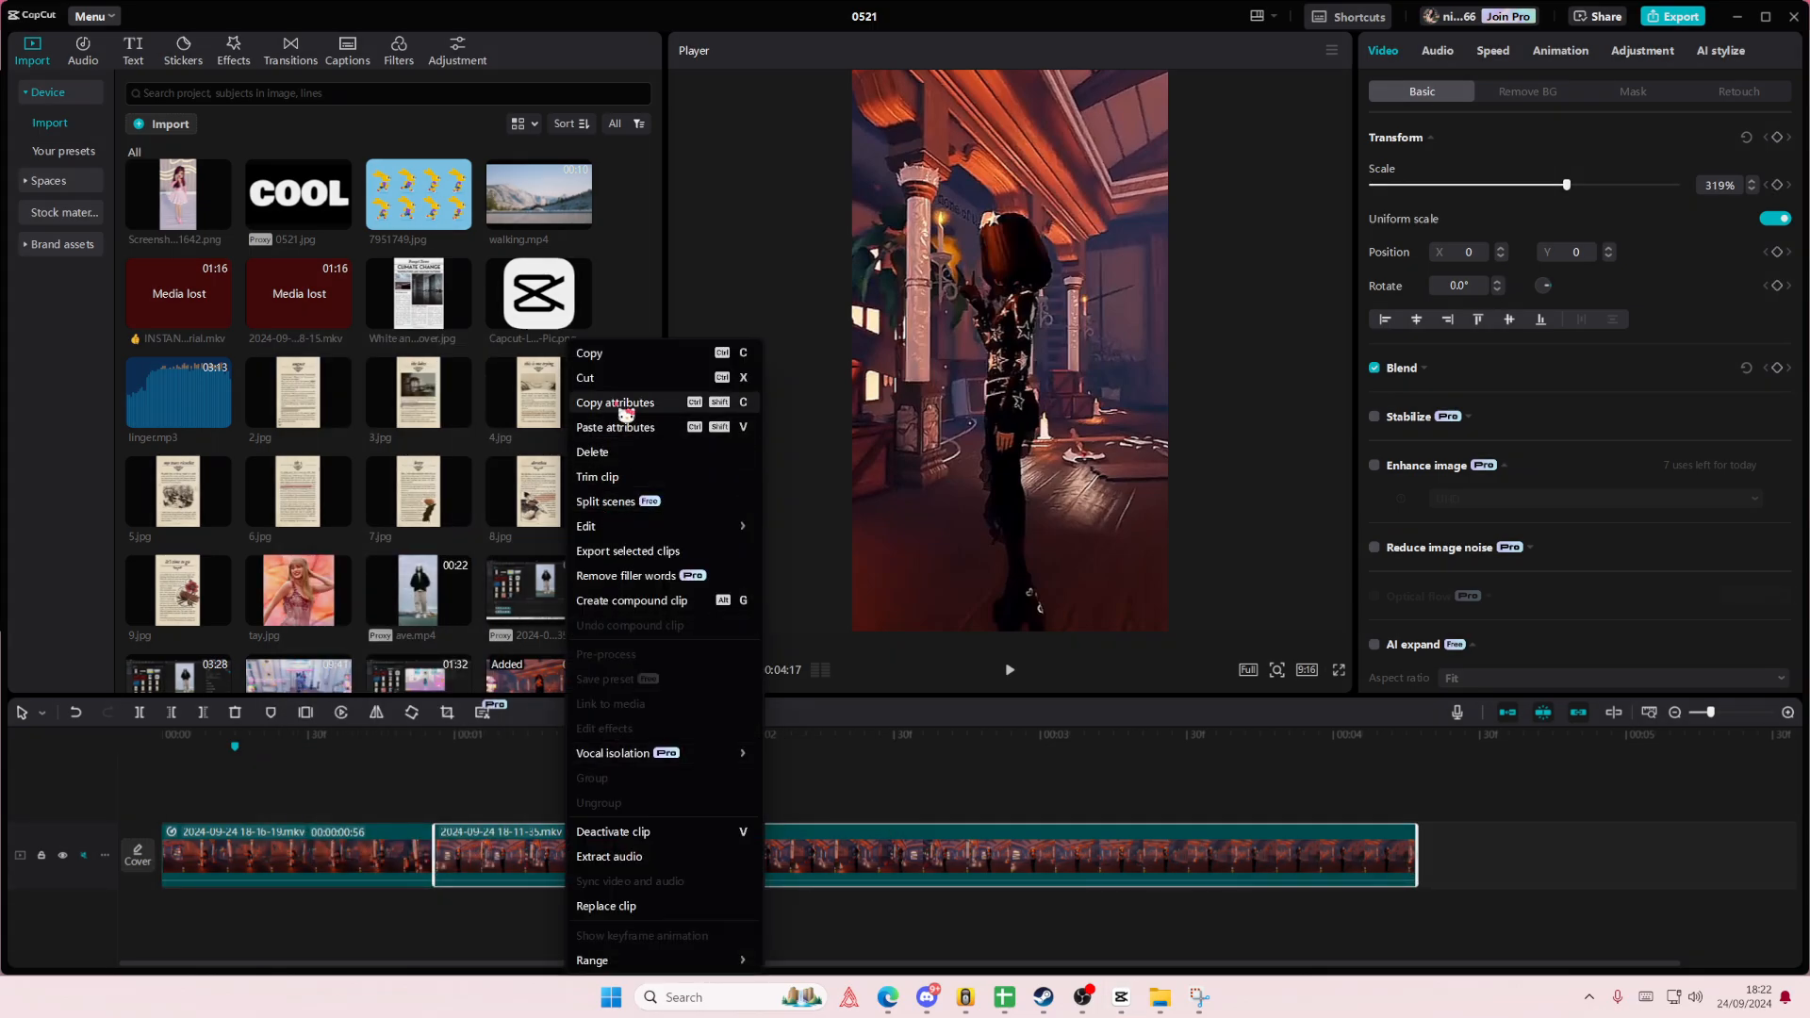
left_click(625, 427)
left_click(1105, 776)
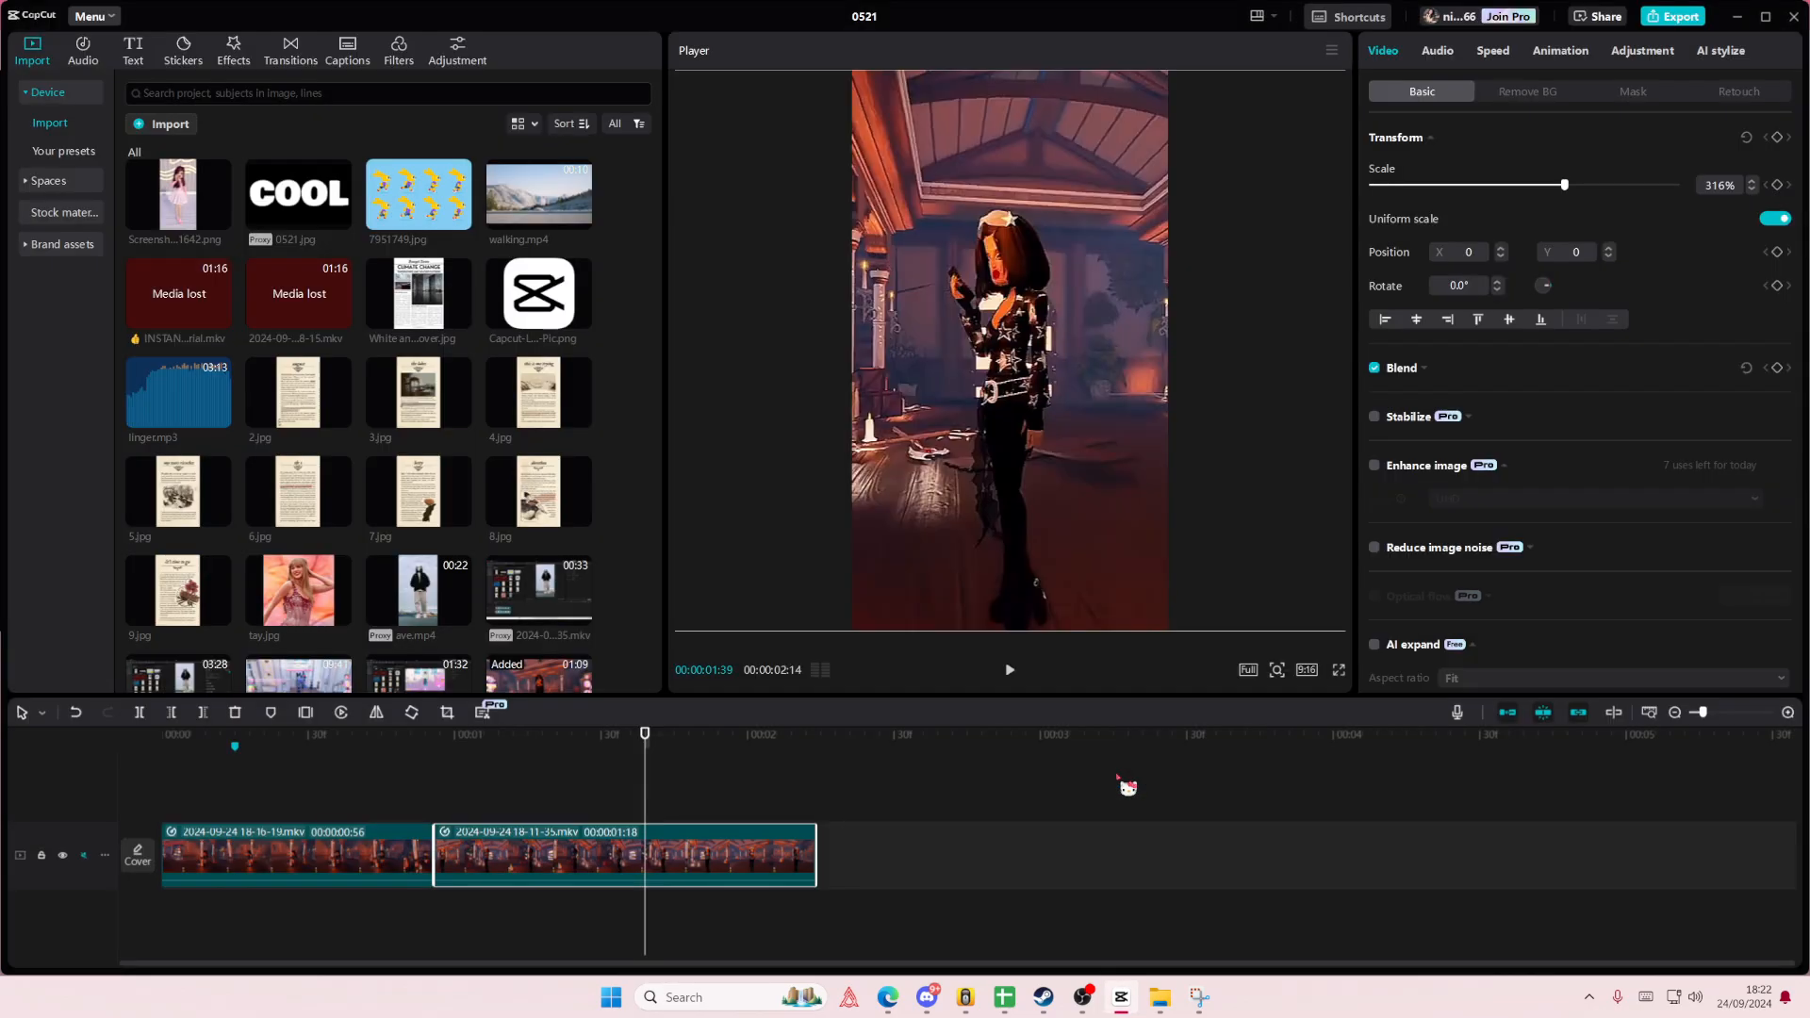
- Play both clips from the beginning to check the matching speed ramps
left_click(162, 779)
key("space")
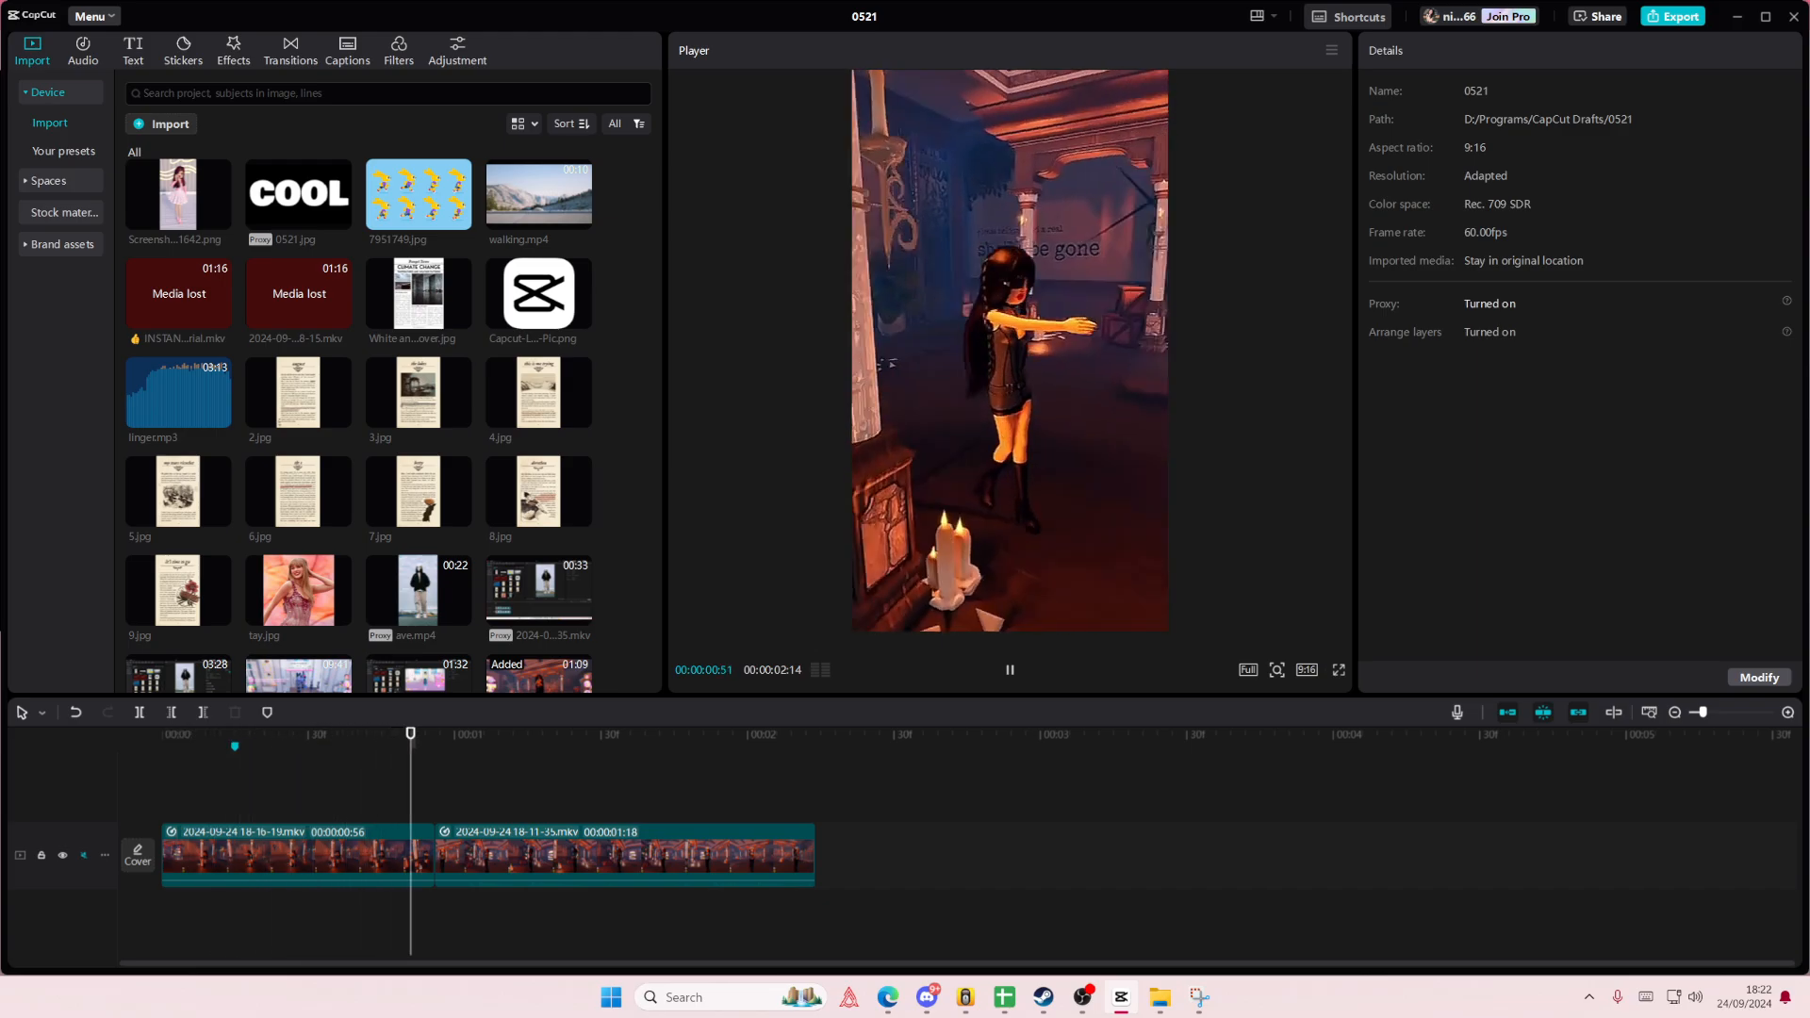
left_click(268, 776)
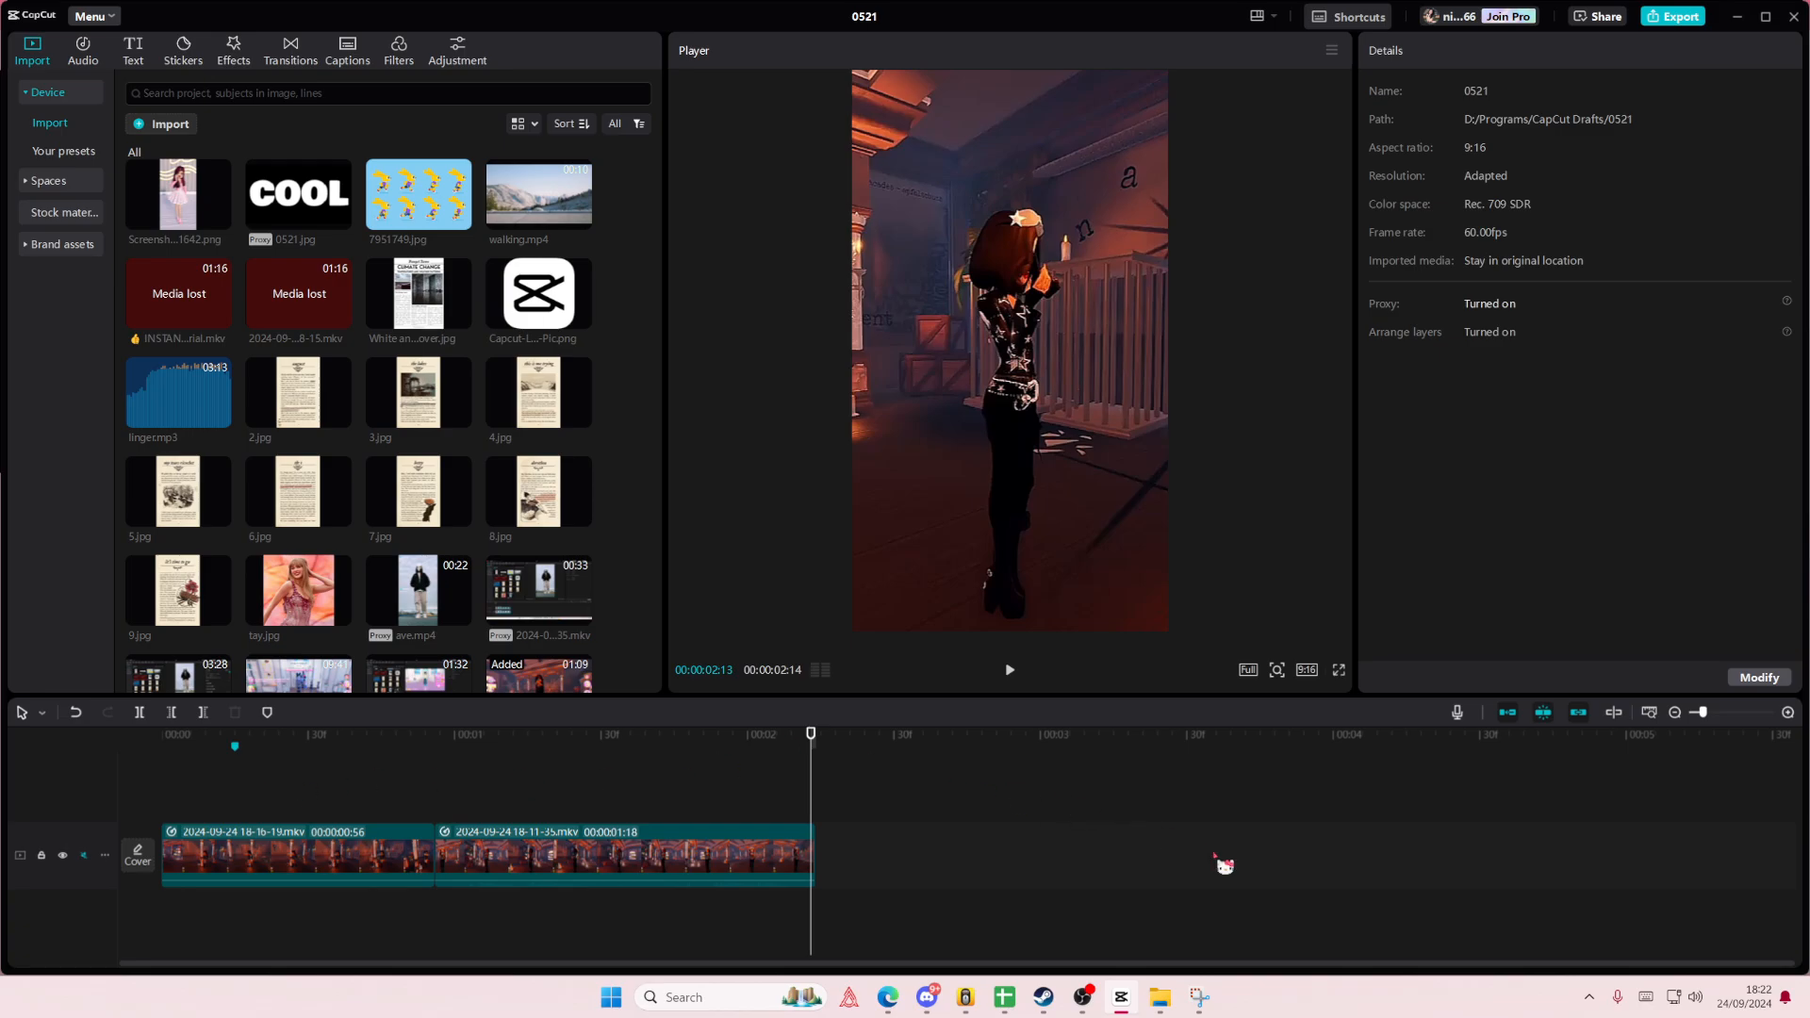
left_click(1161, 1001)
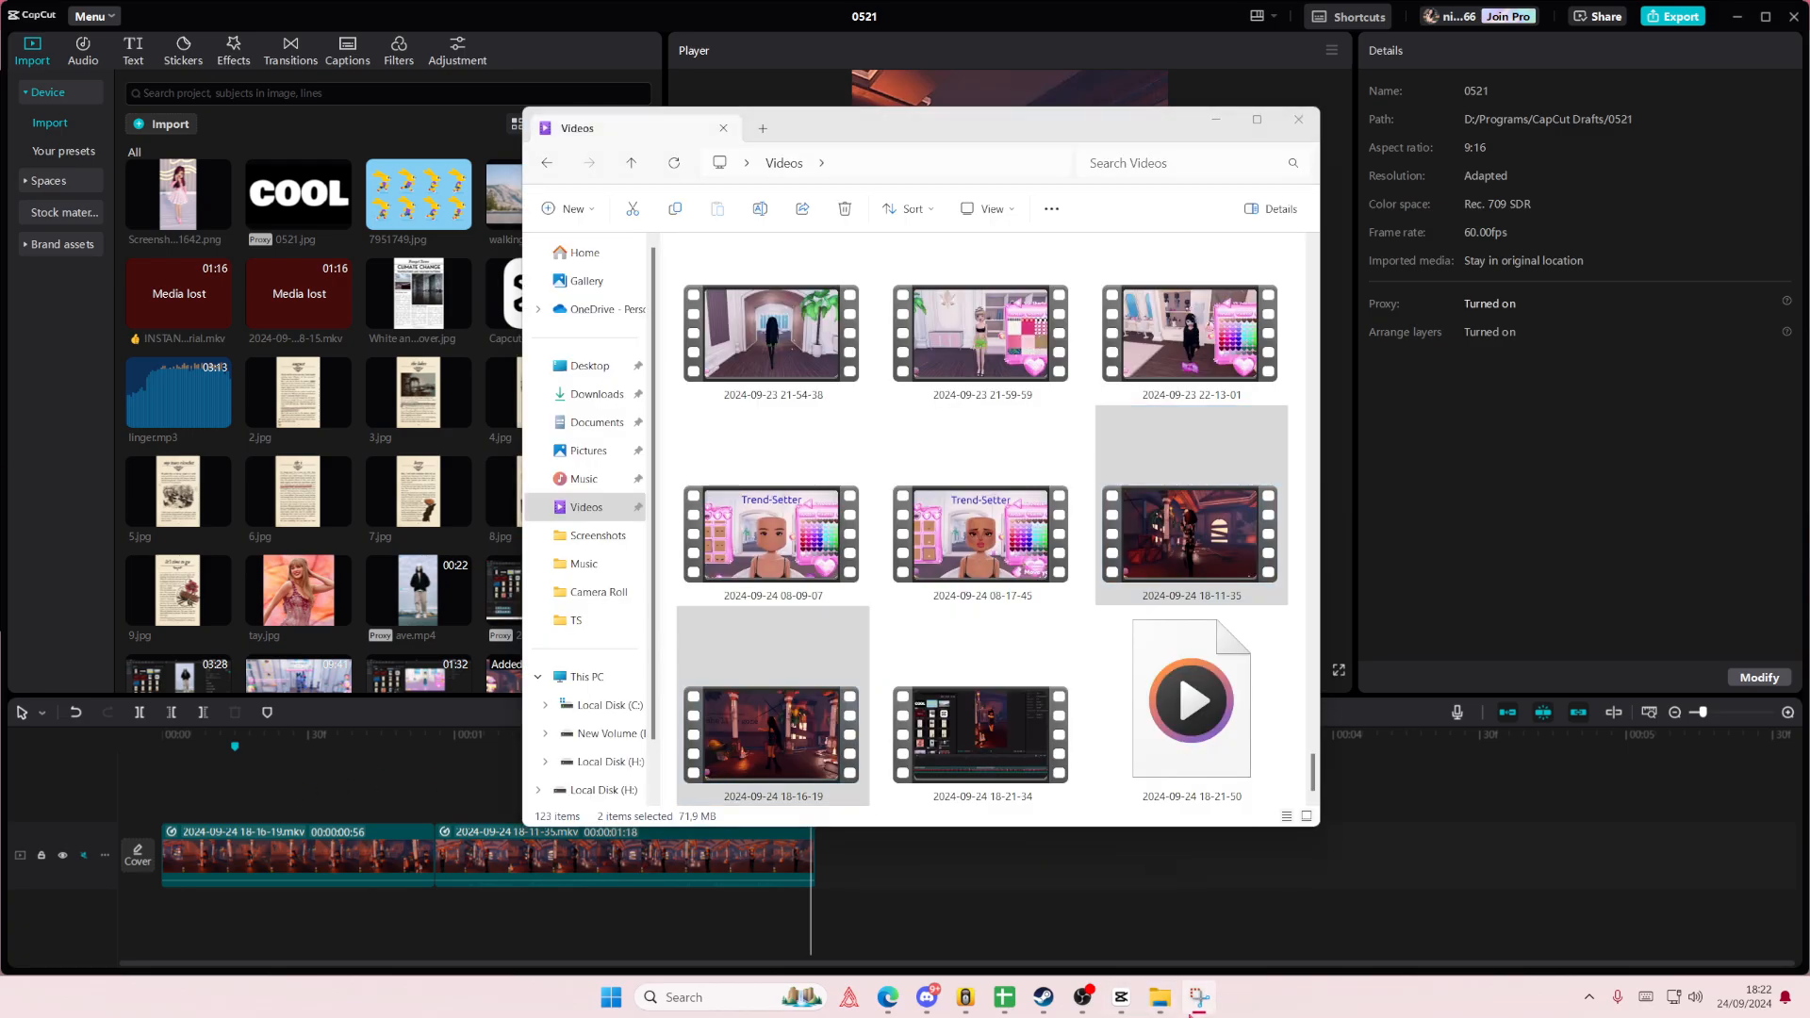
left_click(1196, 933)
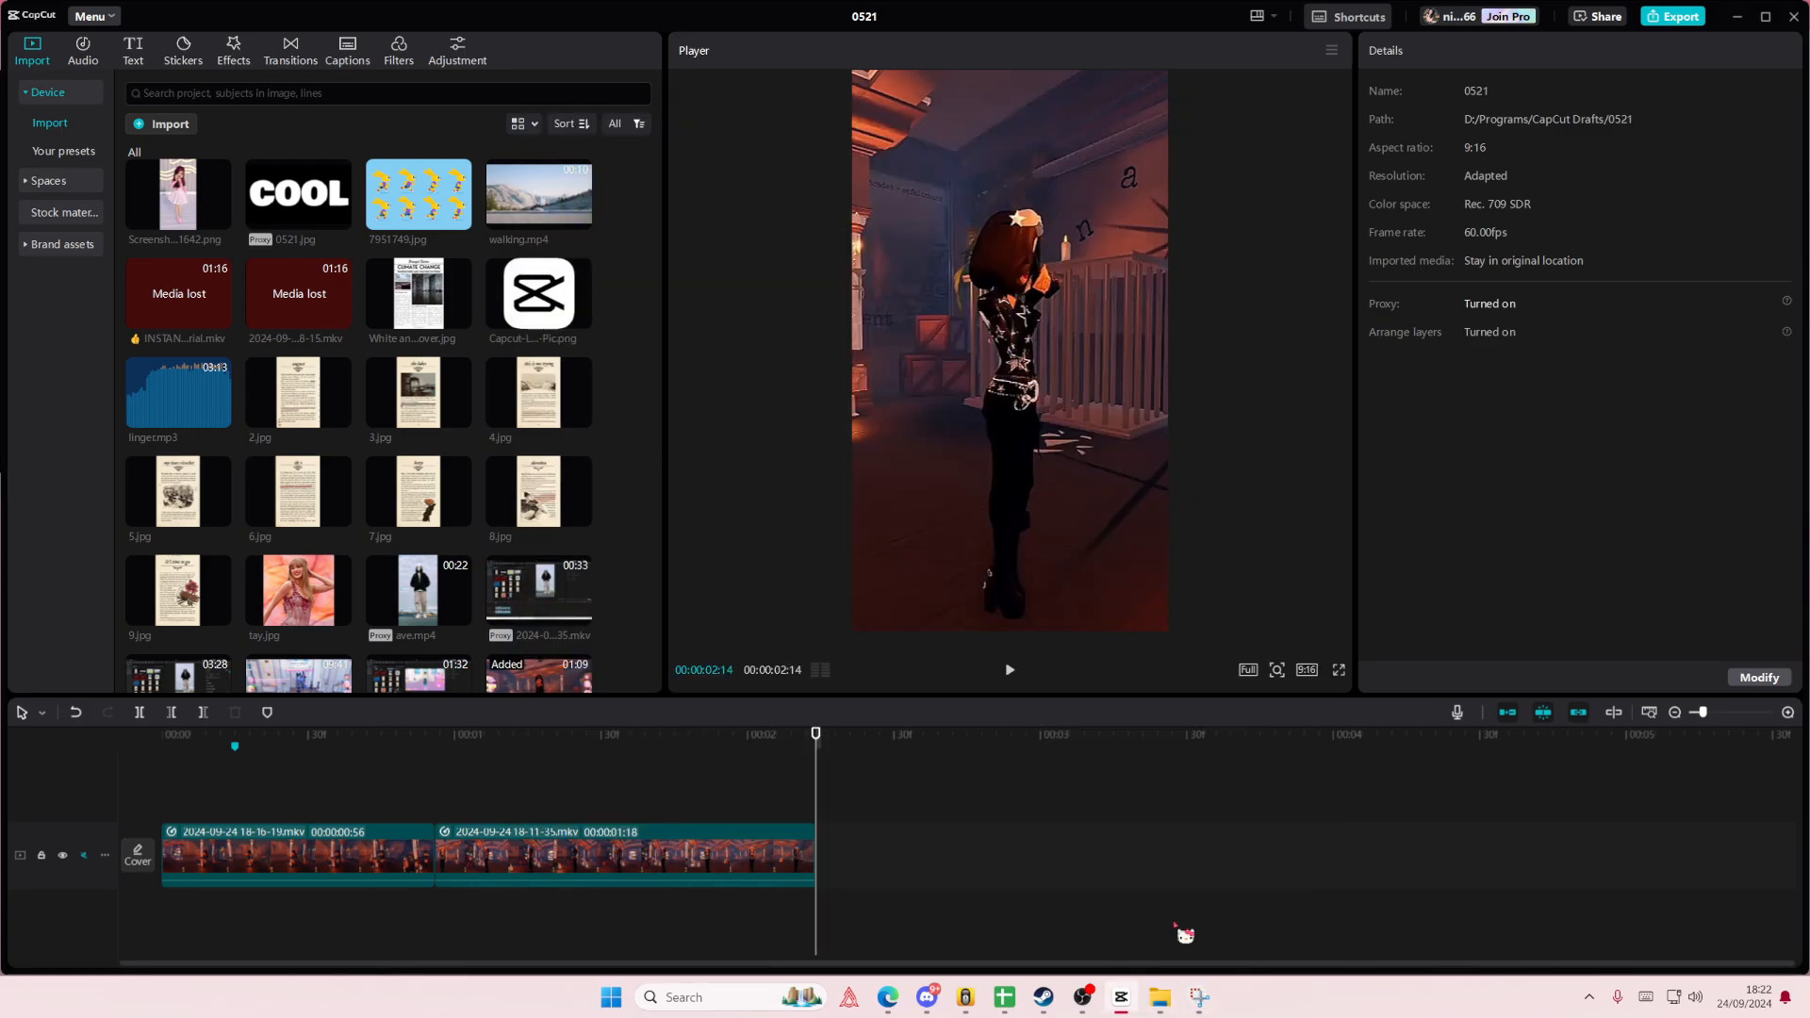
key("super+shift+s")
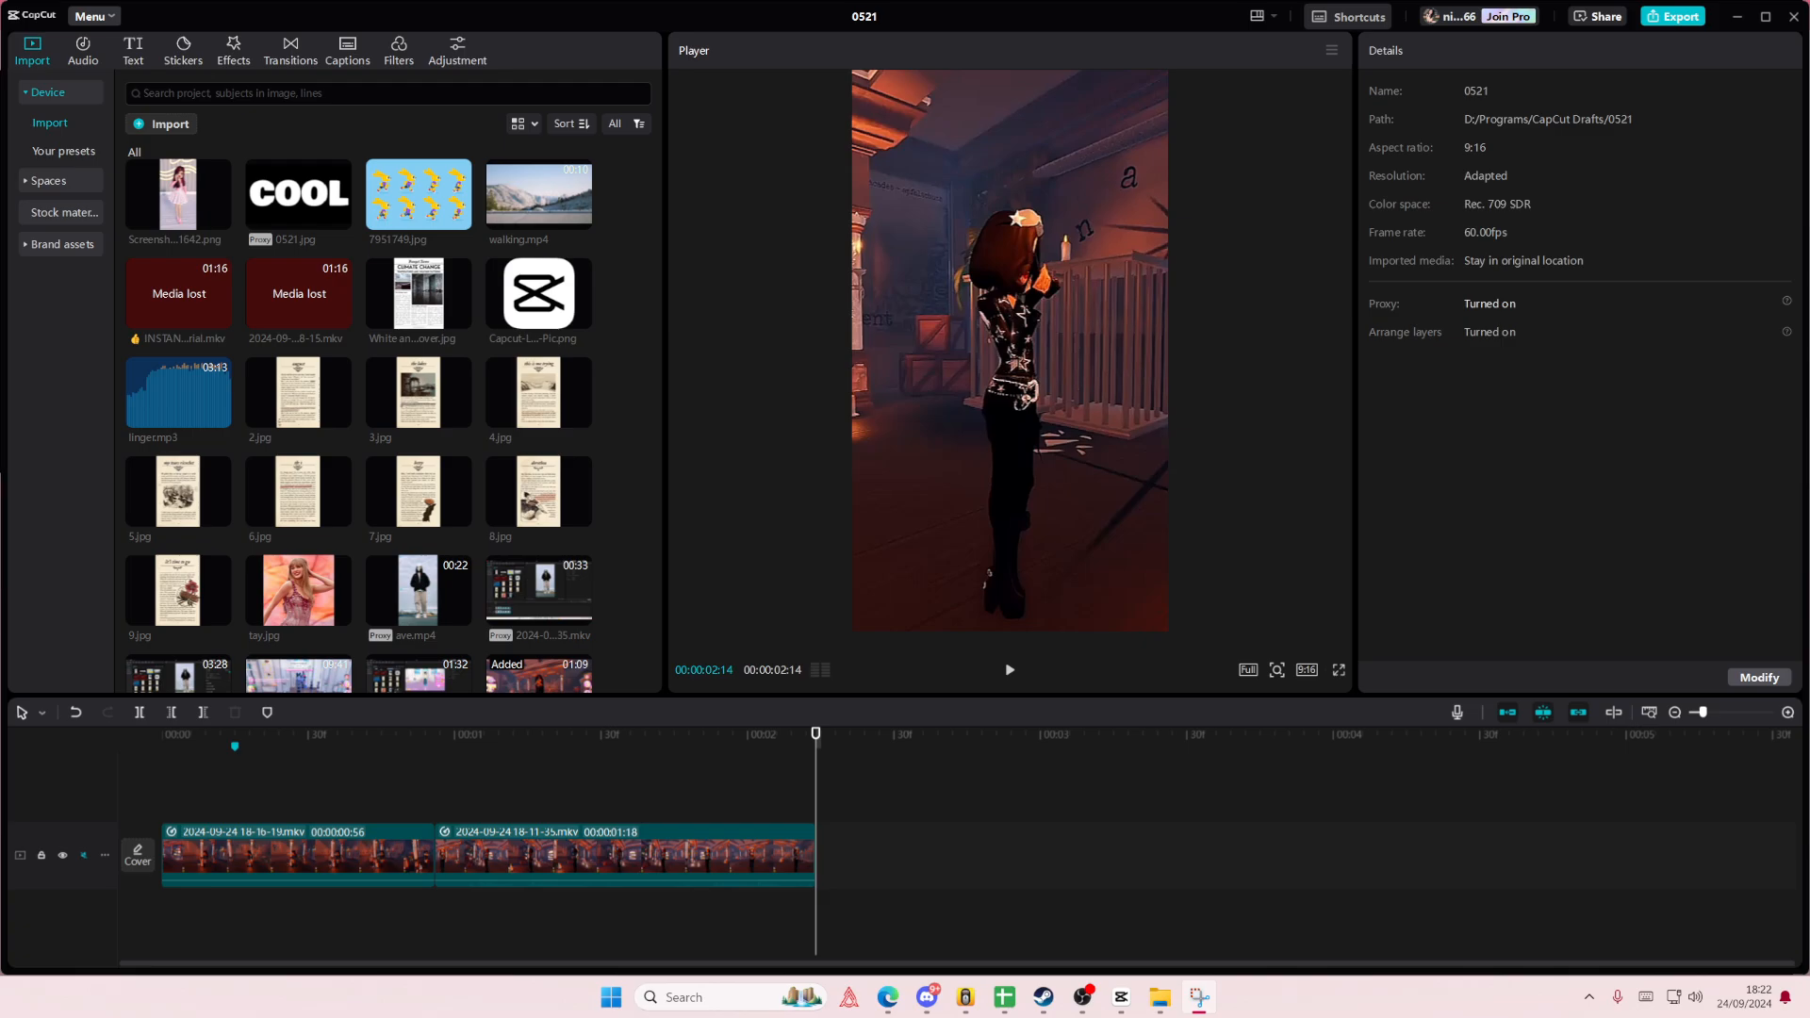
- Delete the second and fourth points from the first clip's custom speed curve, leaving only the middle point between the ends
left_click(258, 756)
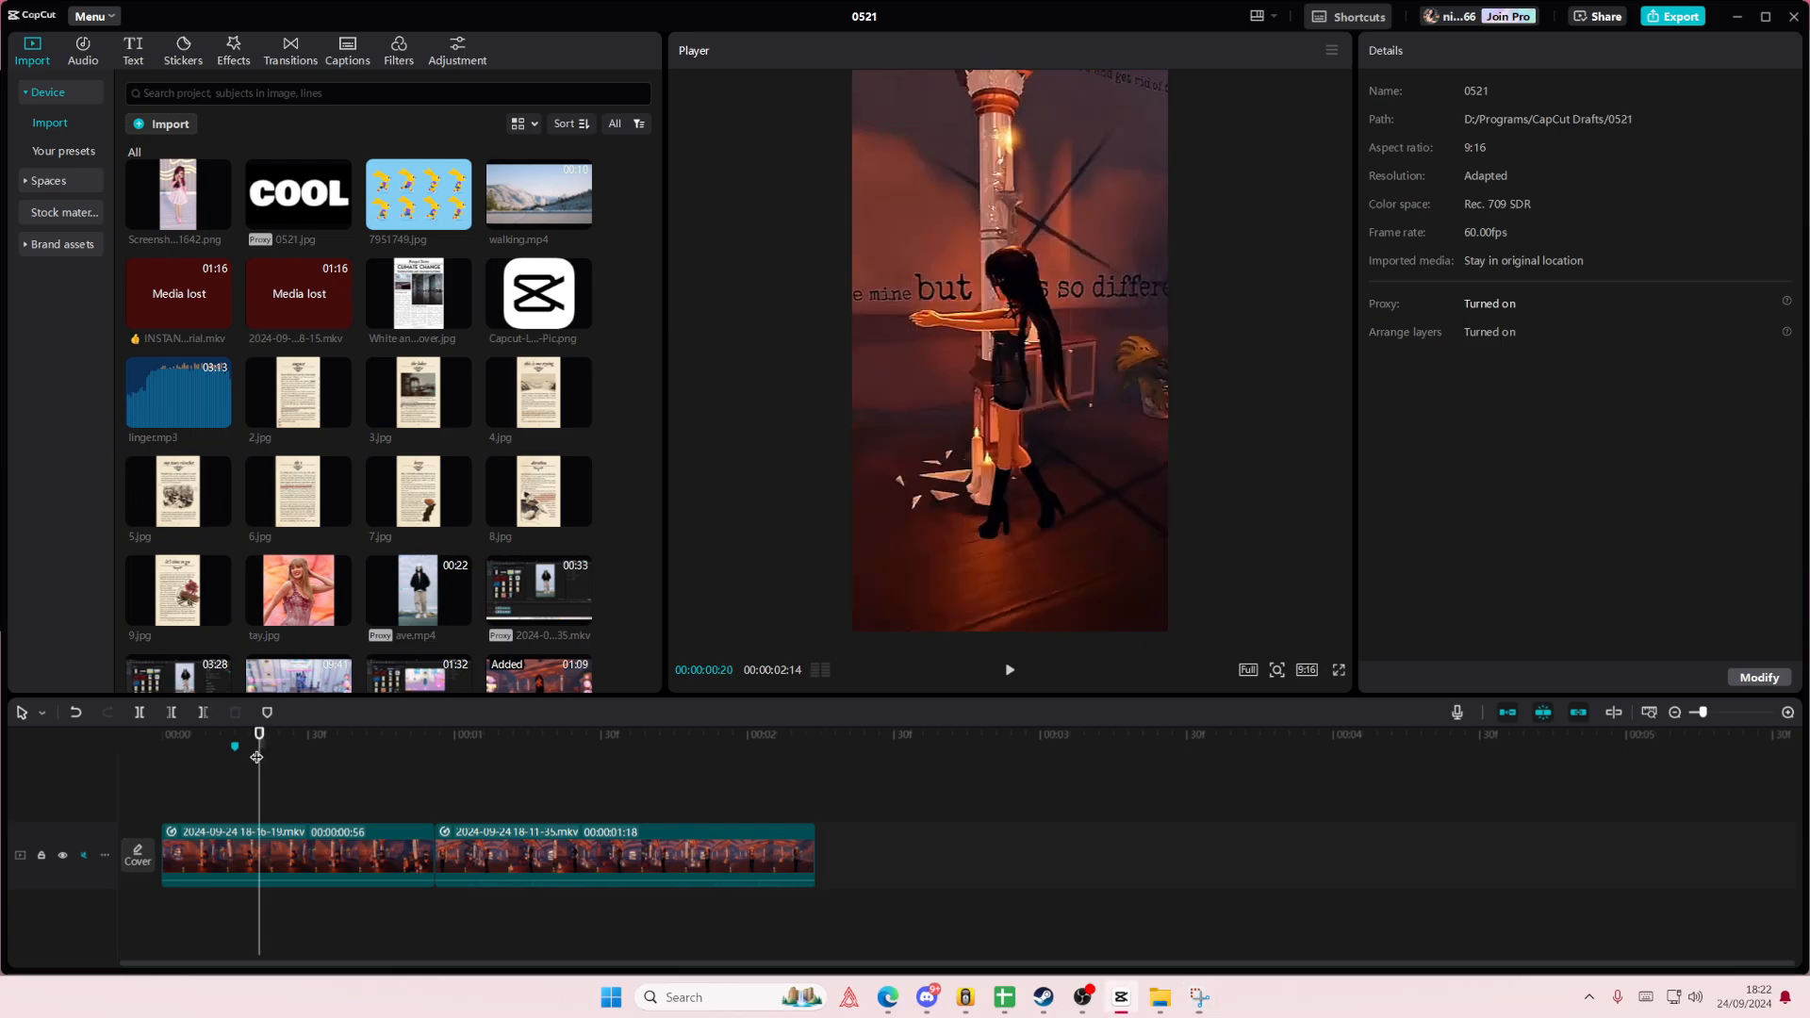
left_click(298, 842)
left_click(1494, 52)
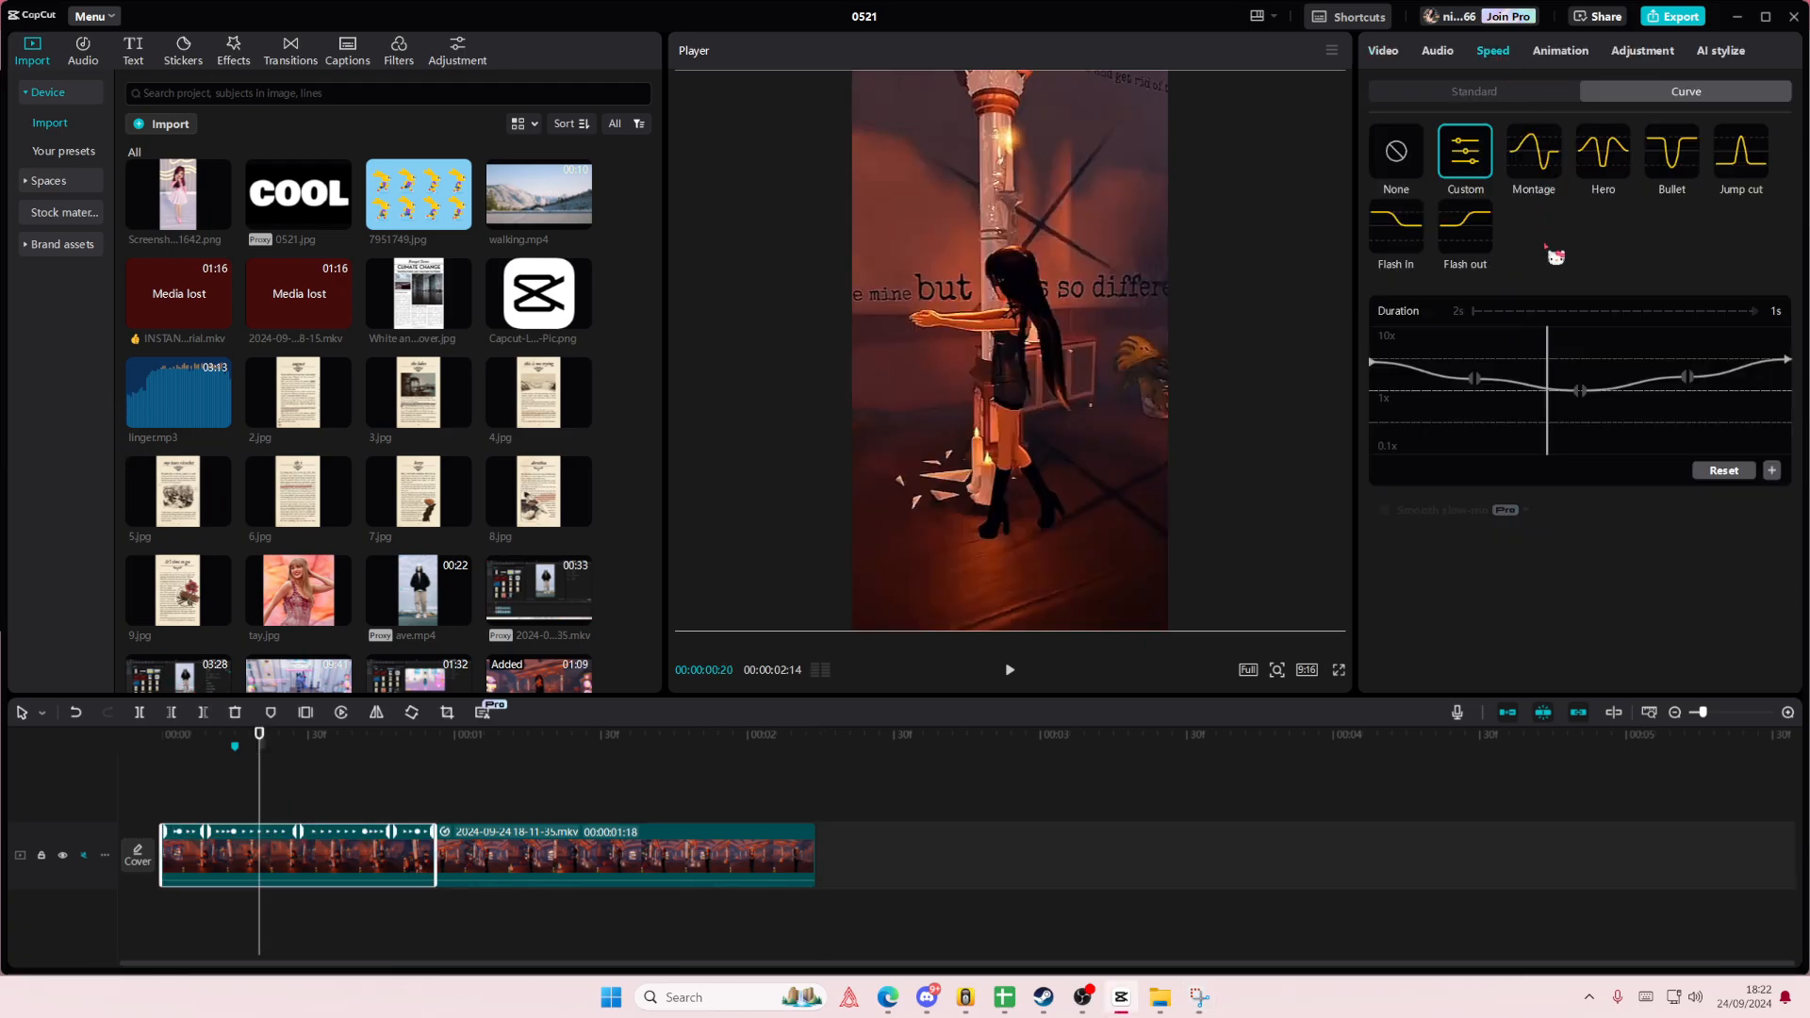
left_click(1476, 380)
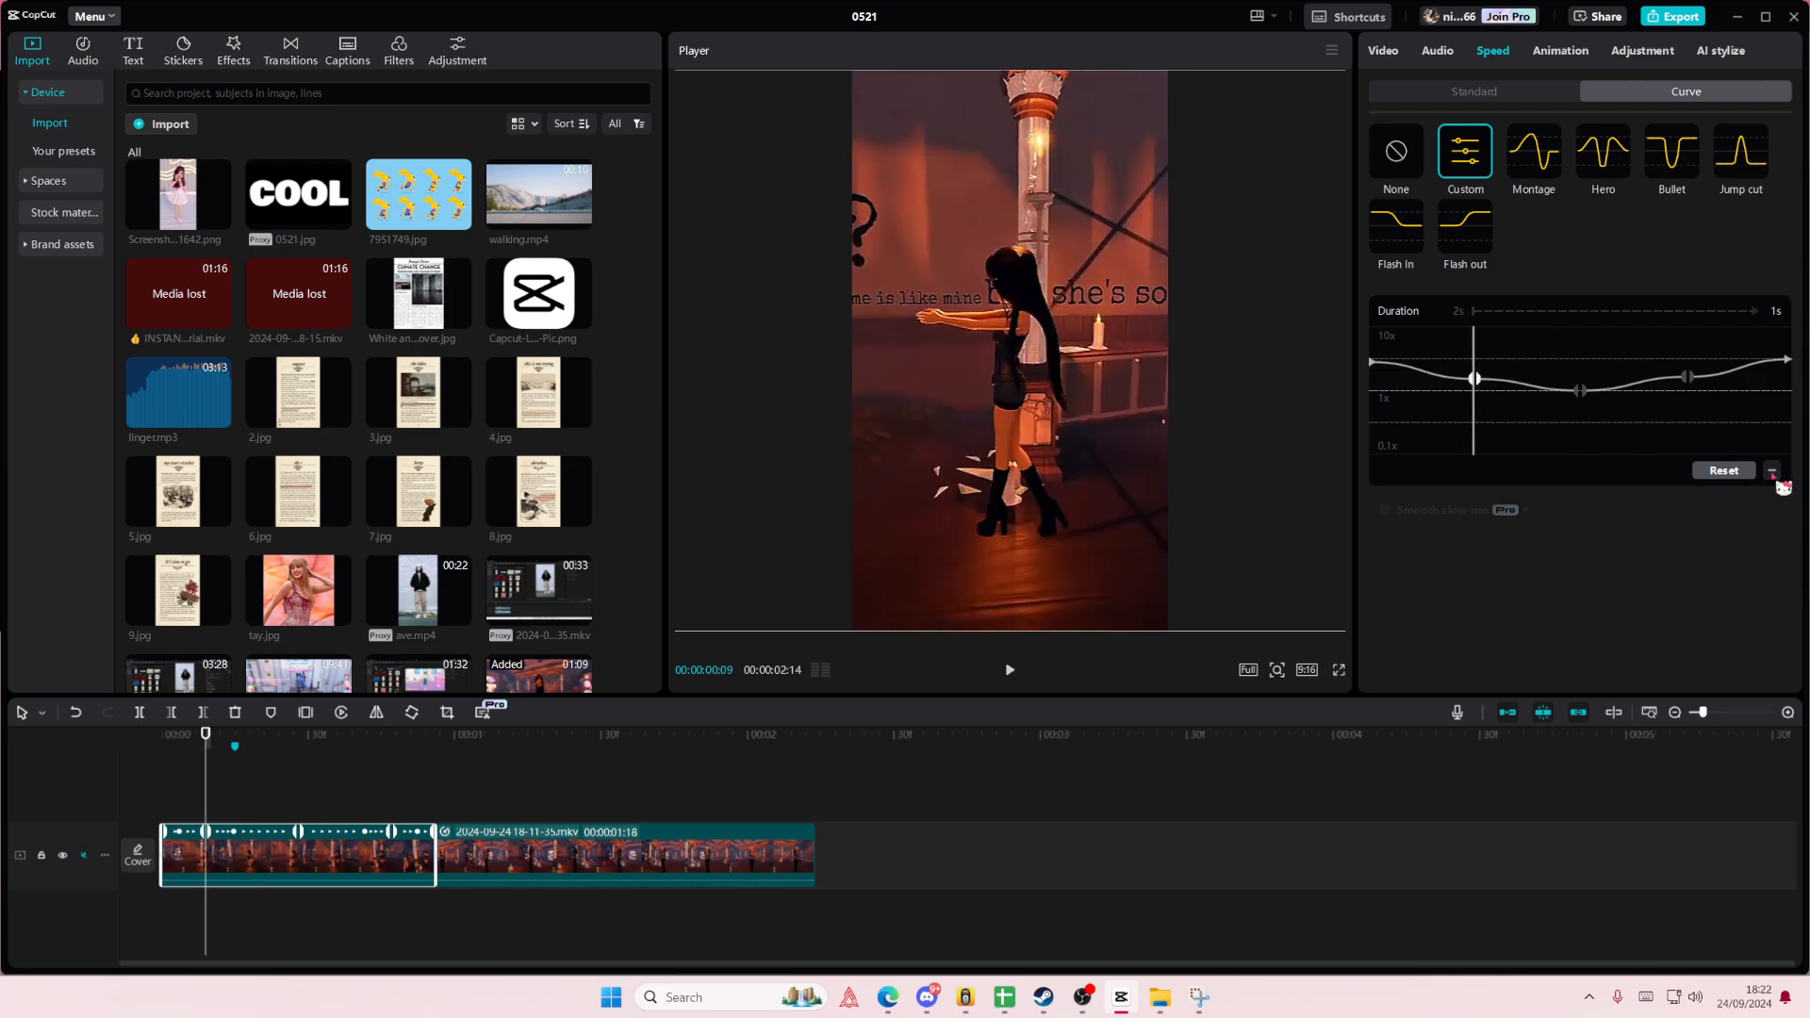
left_click(1772, 471)
left_click(1773, 472)
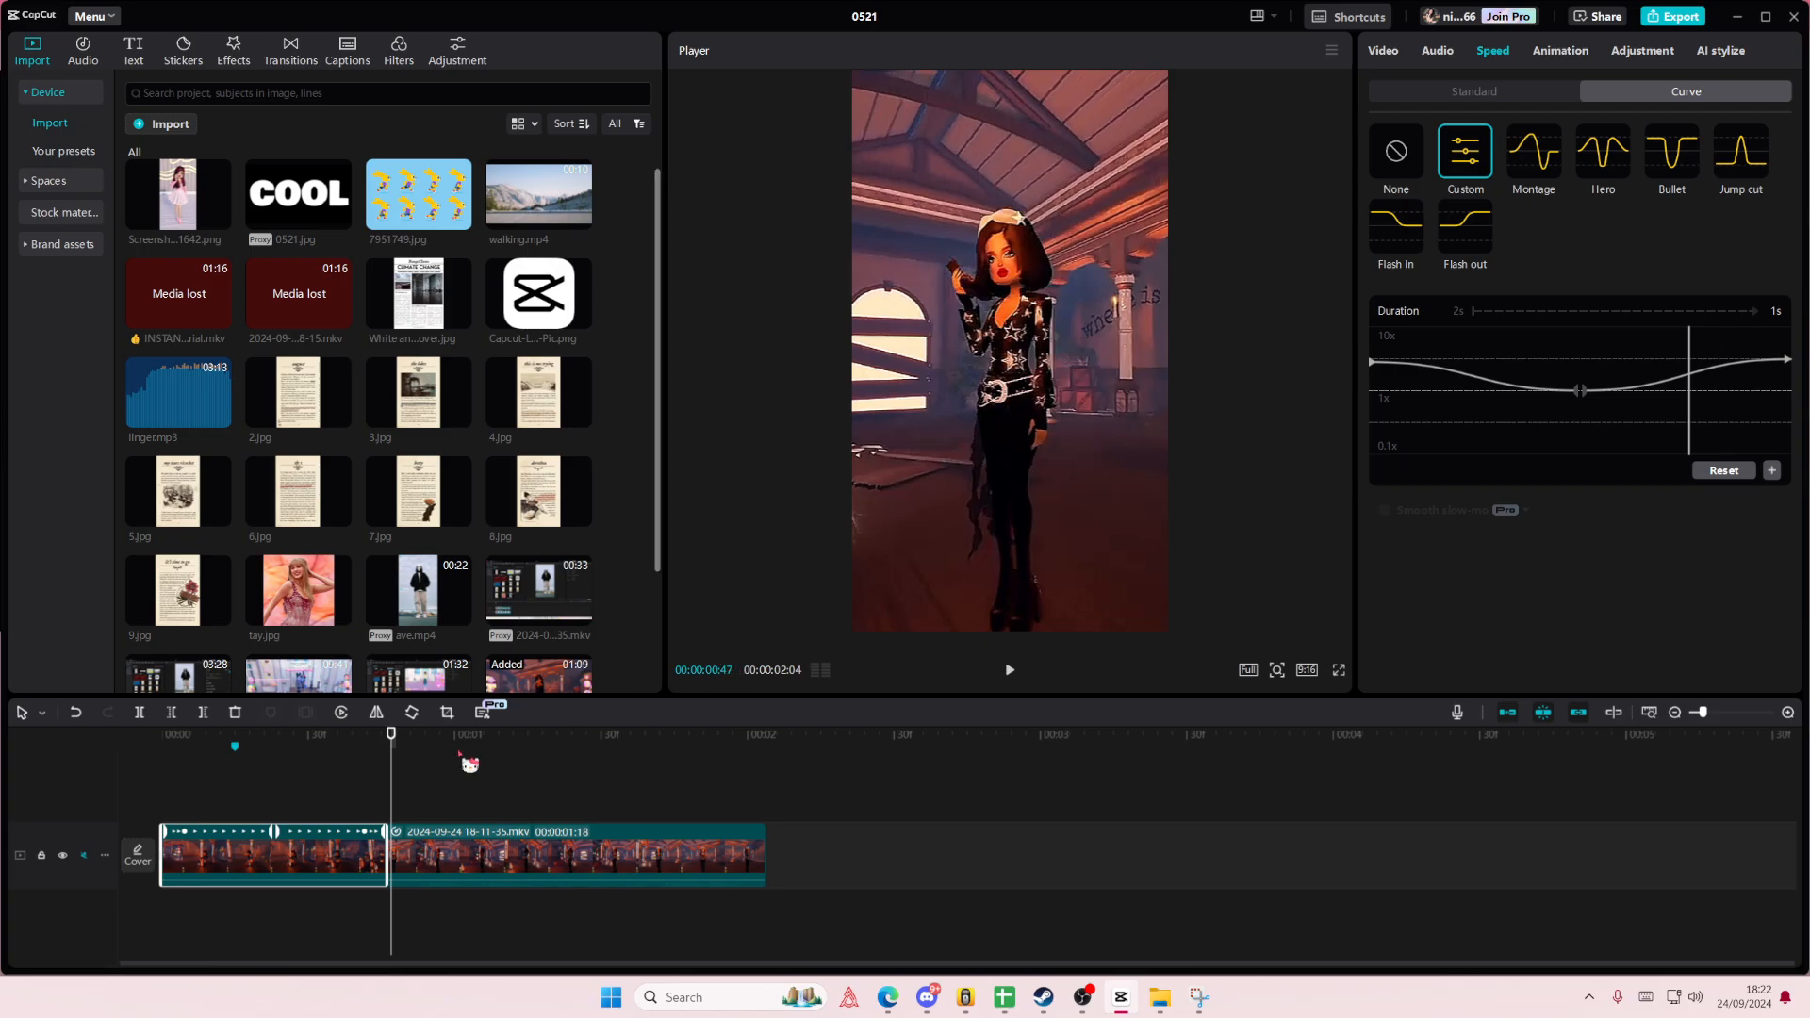
- Transfer the first clip's simplified speed curve to the second clip by copying and pasting its attributes
right_click(389, 860)
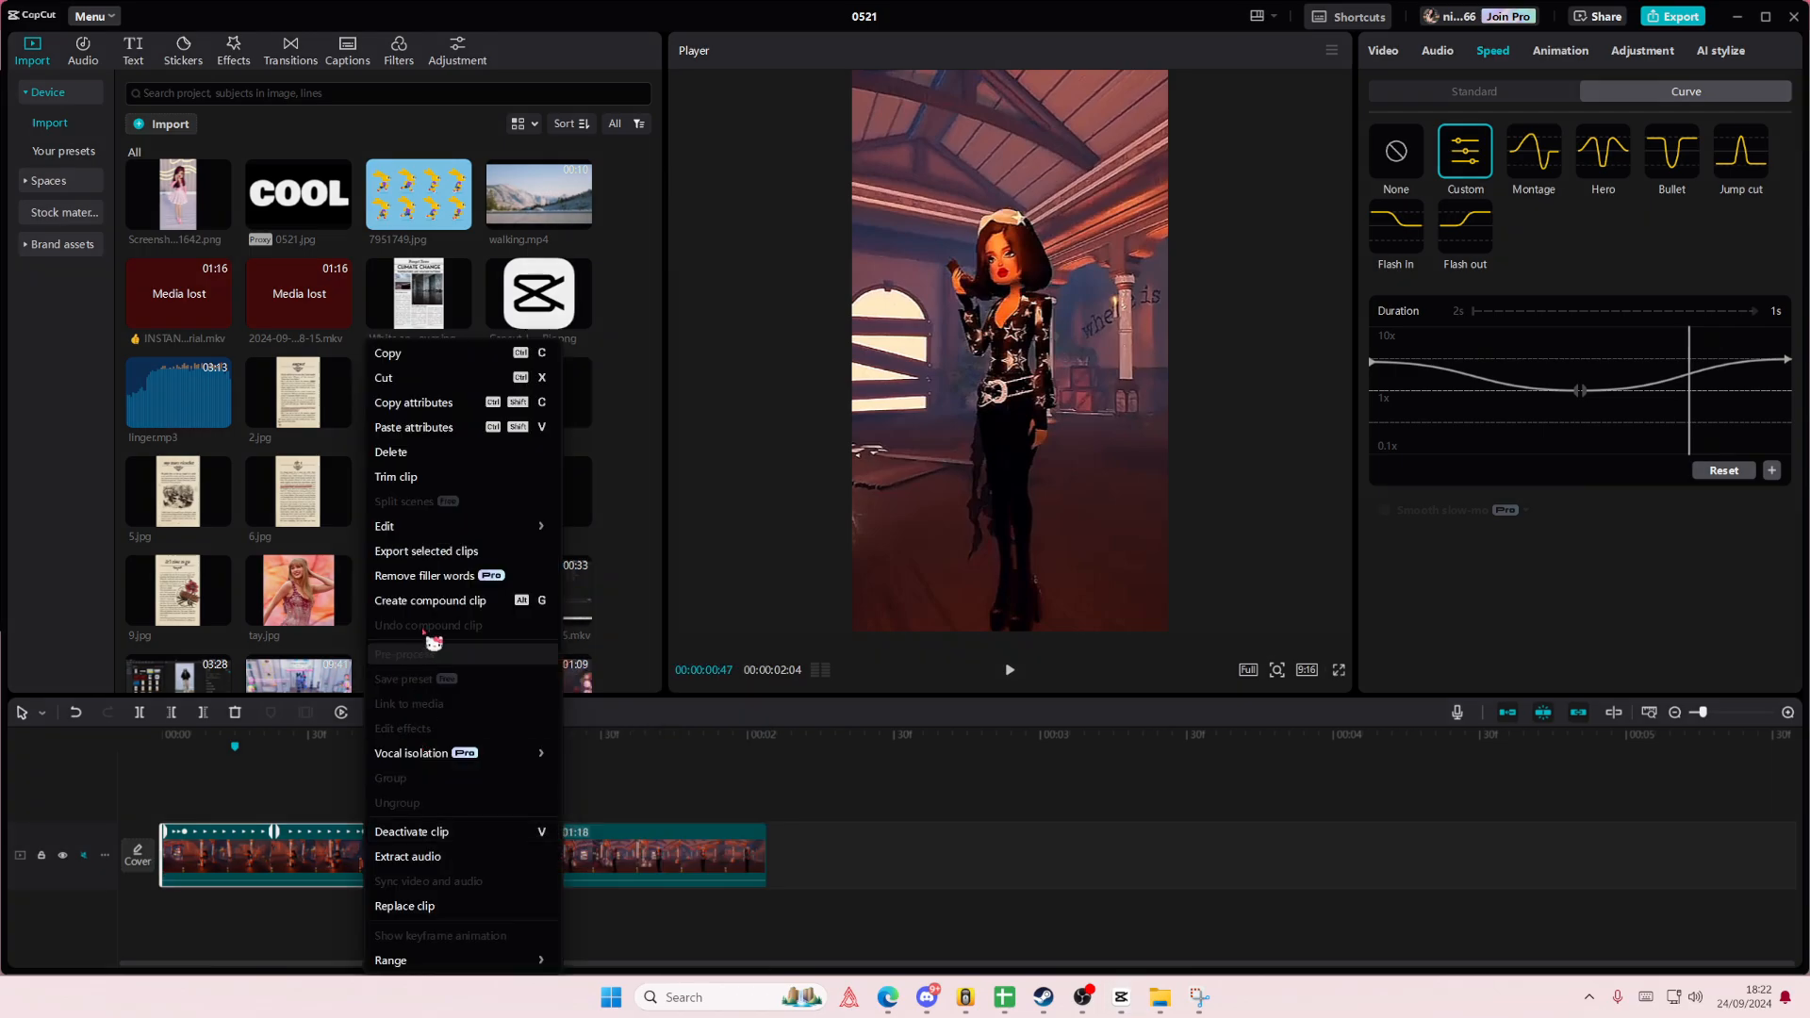
left_click(433, 411)
right_click(530, 874)
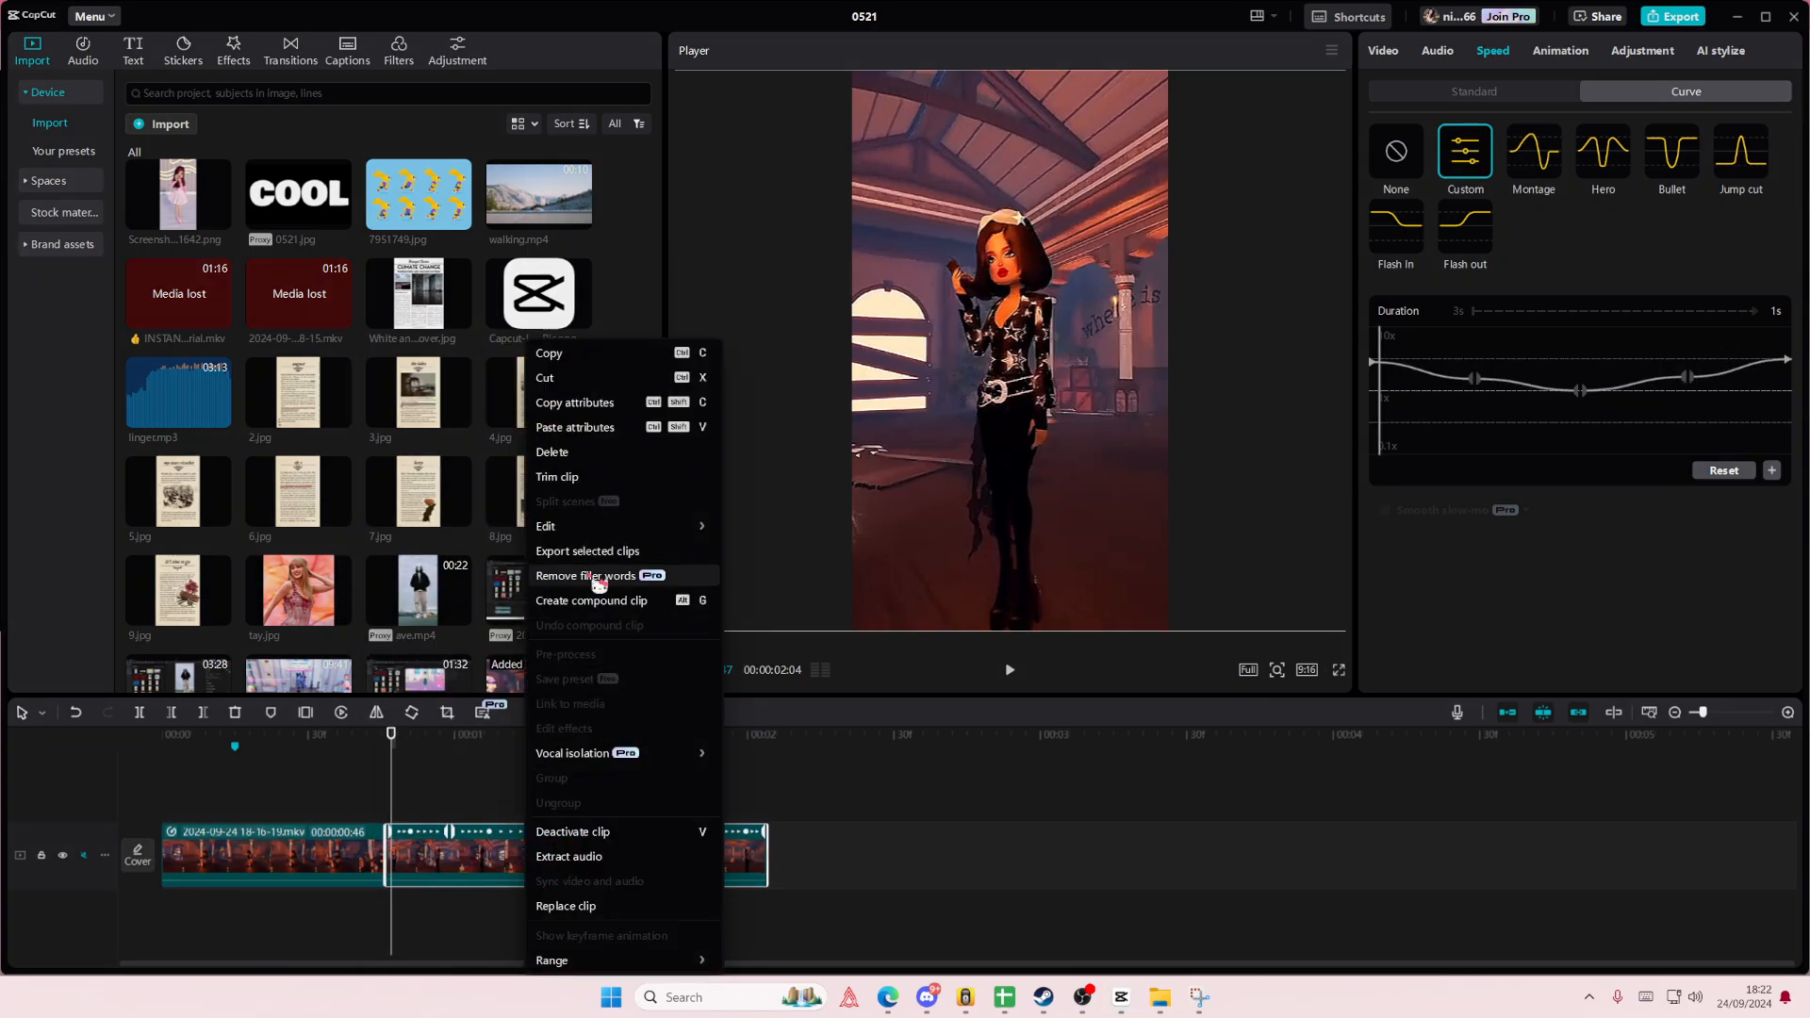
left_click(611, 443)
left_click(1106, 776)
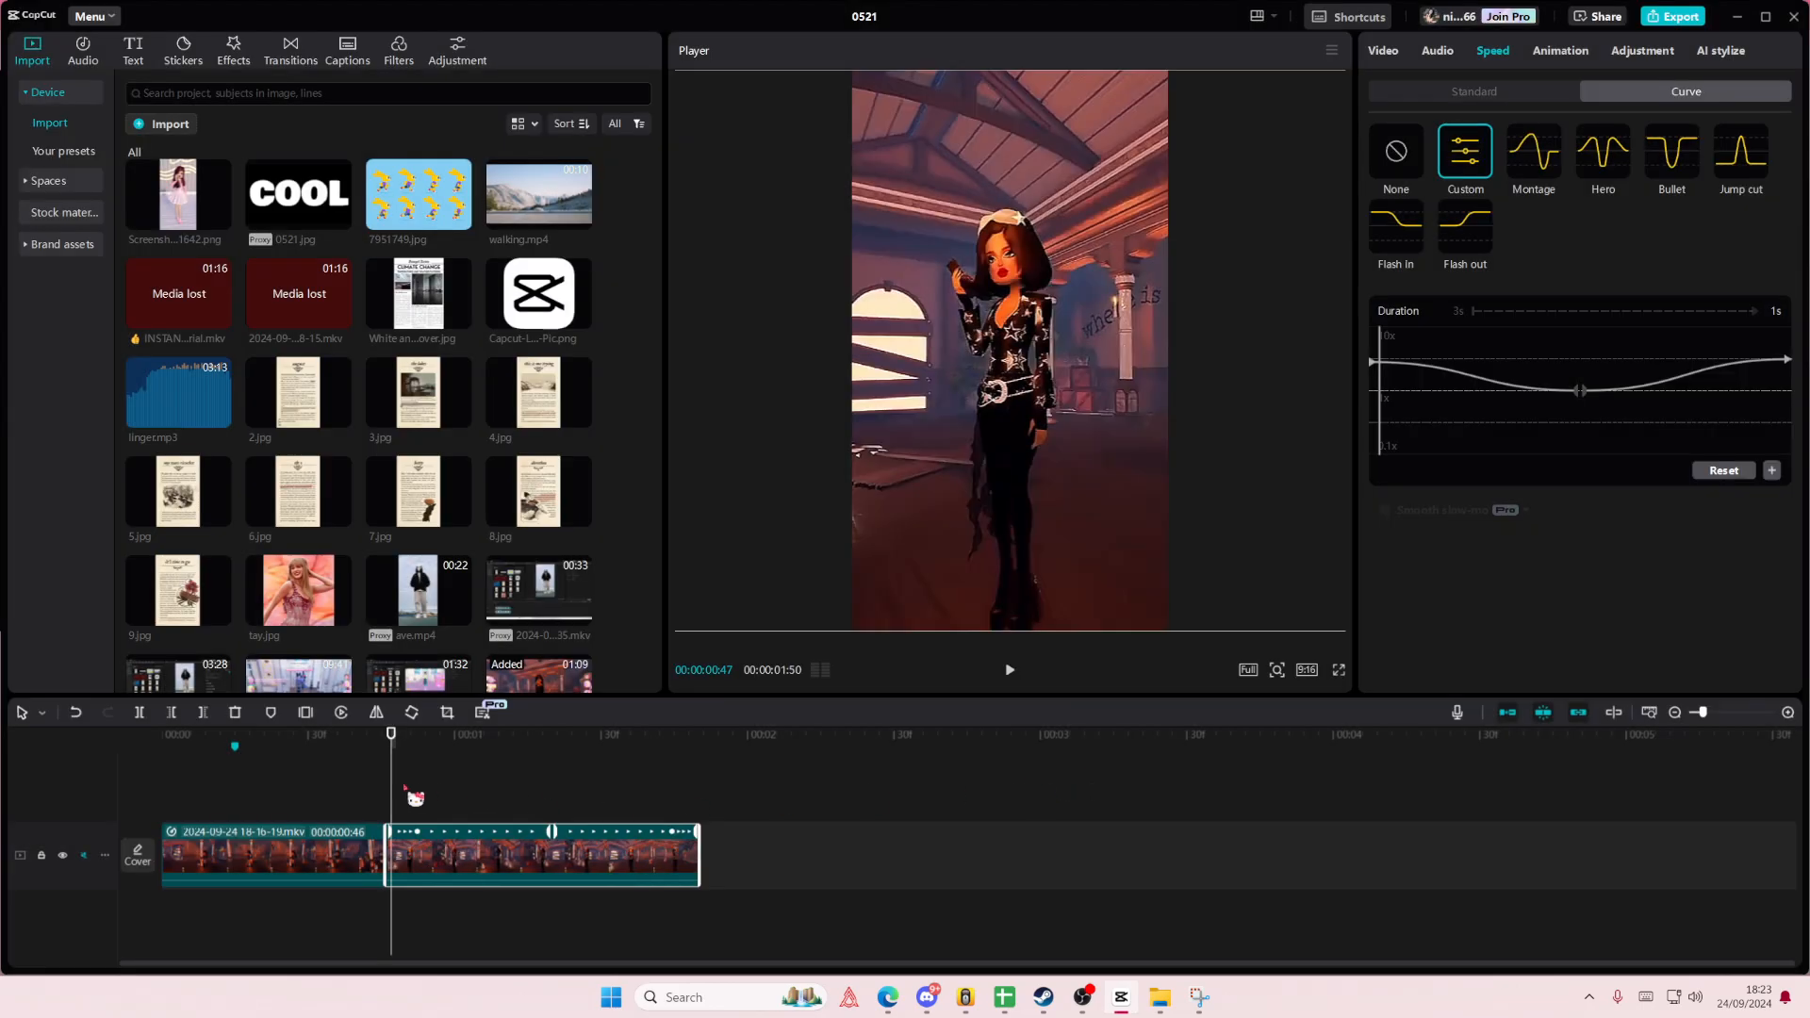
- Replay the two clips from the start several times to examine the smoother speed ramps and the cut
left_click(344, 799)
left_click(166, 803)
key("space")
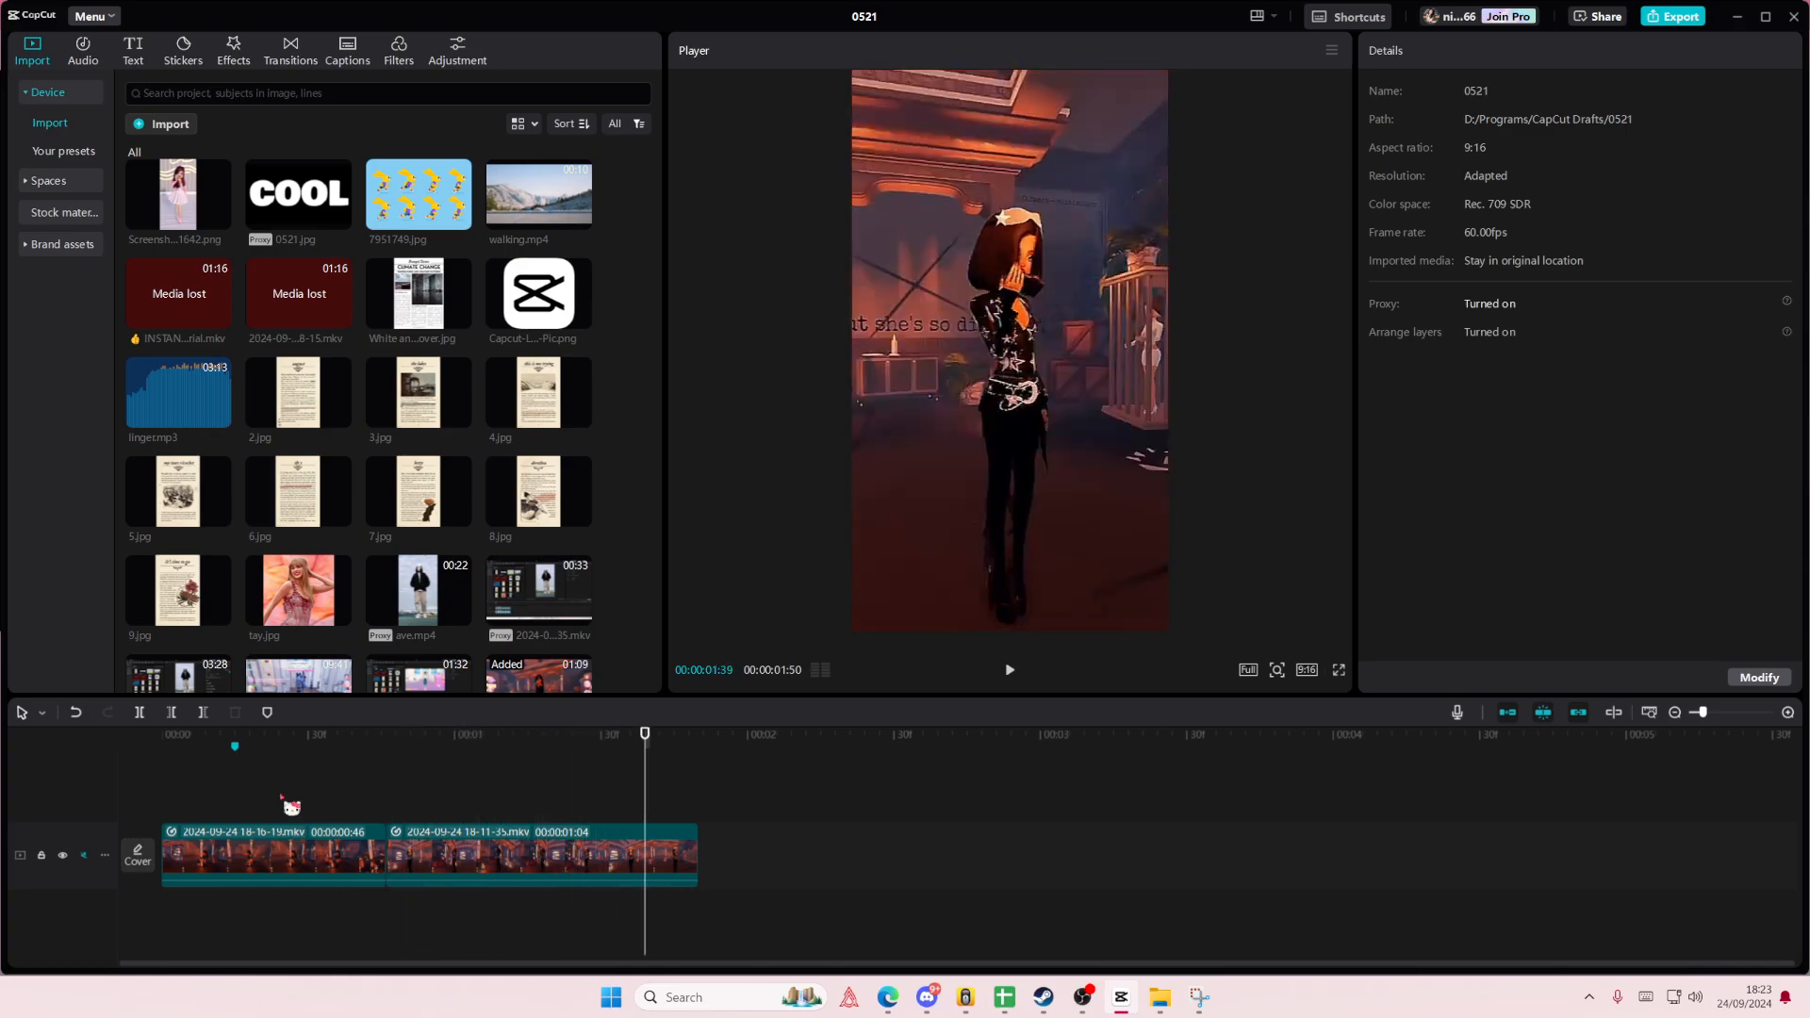
left_click(130, 793)
key("space")
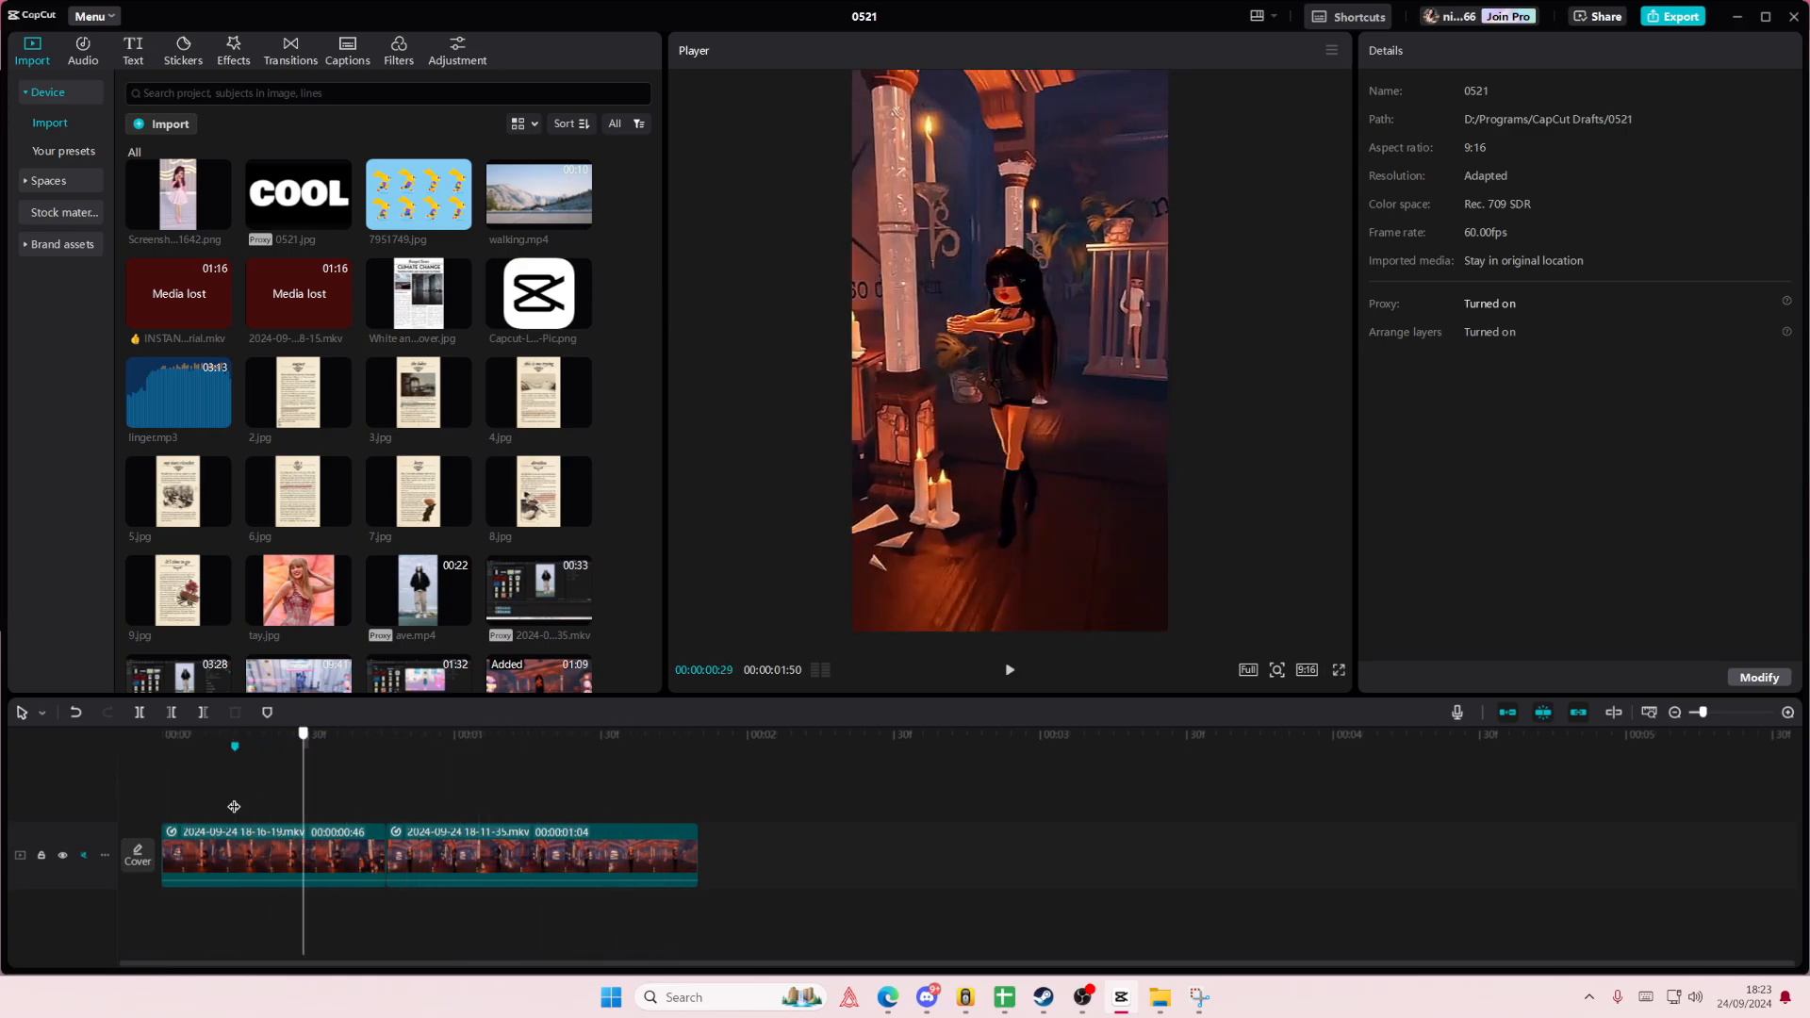
left_click(98, 801)
key("space")
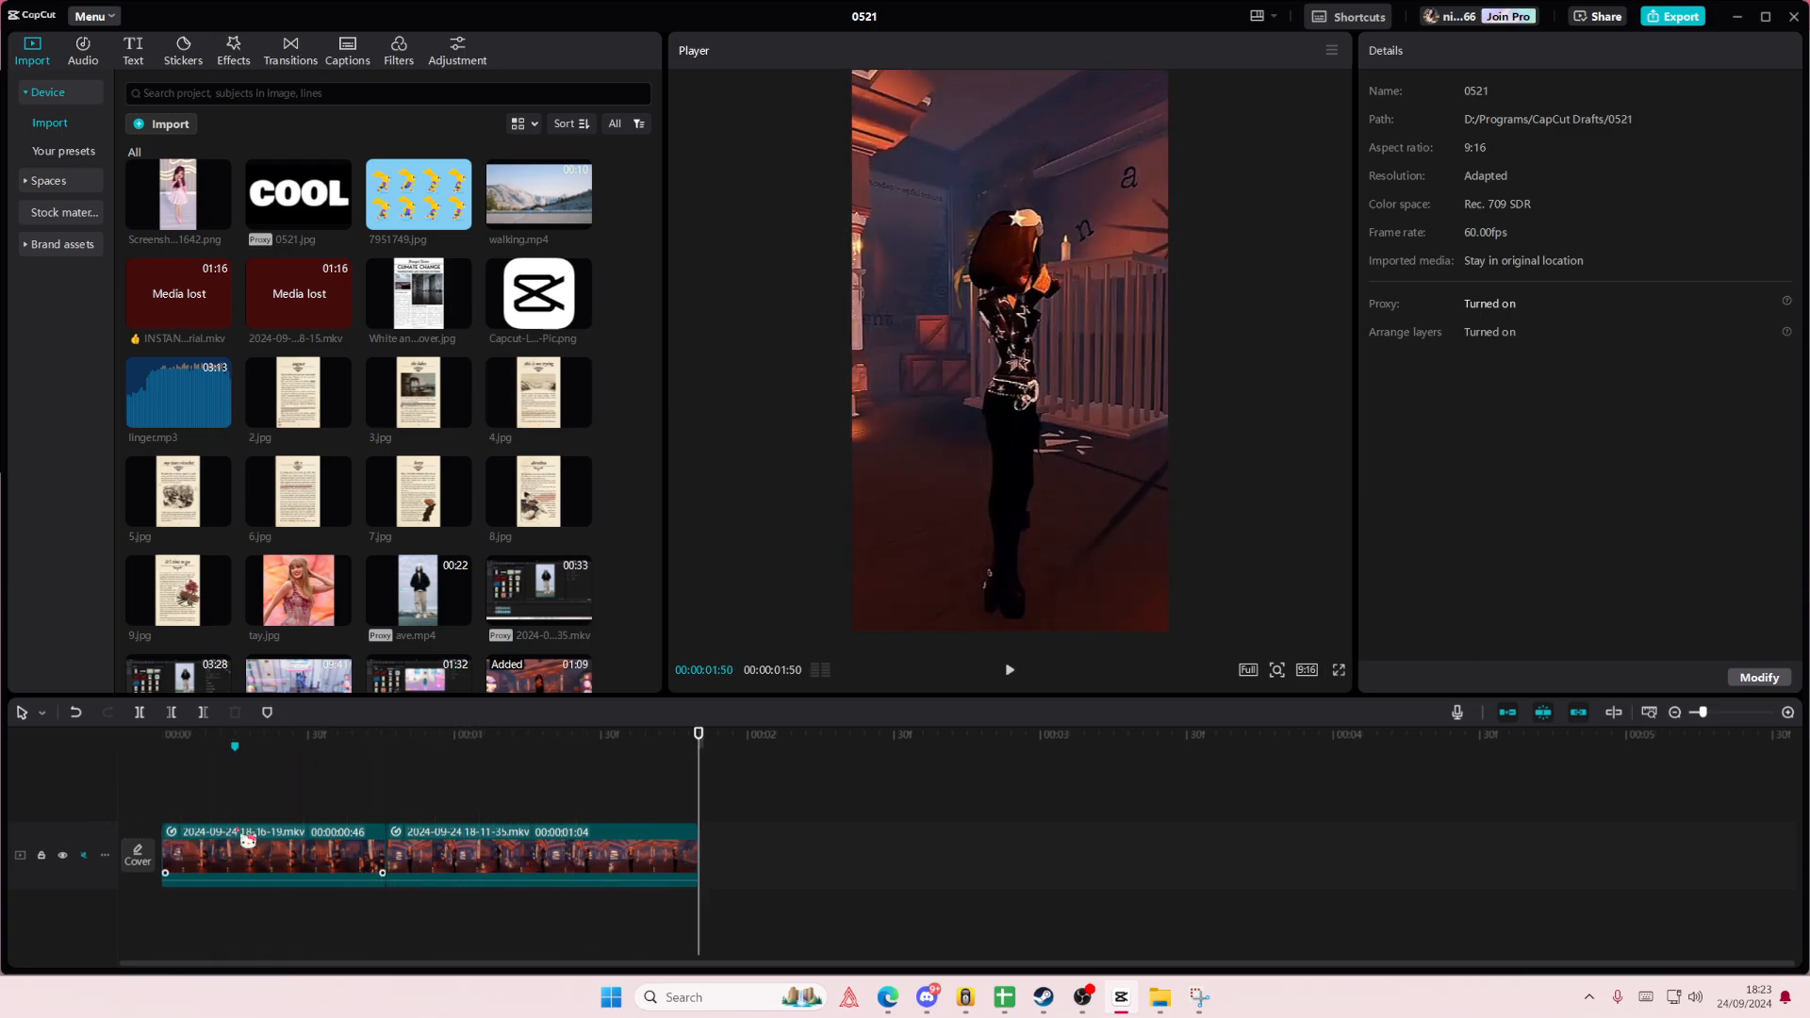
left_click(239, 832)
left_click_drag(231, 807, 154, 822)
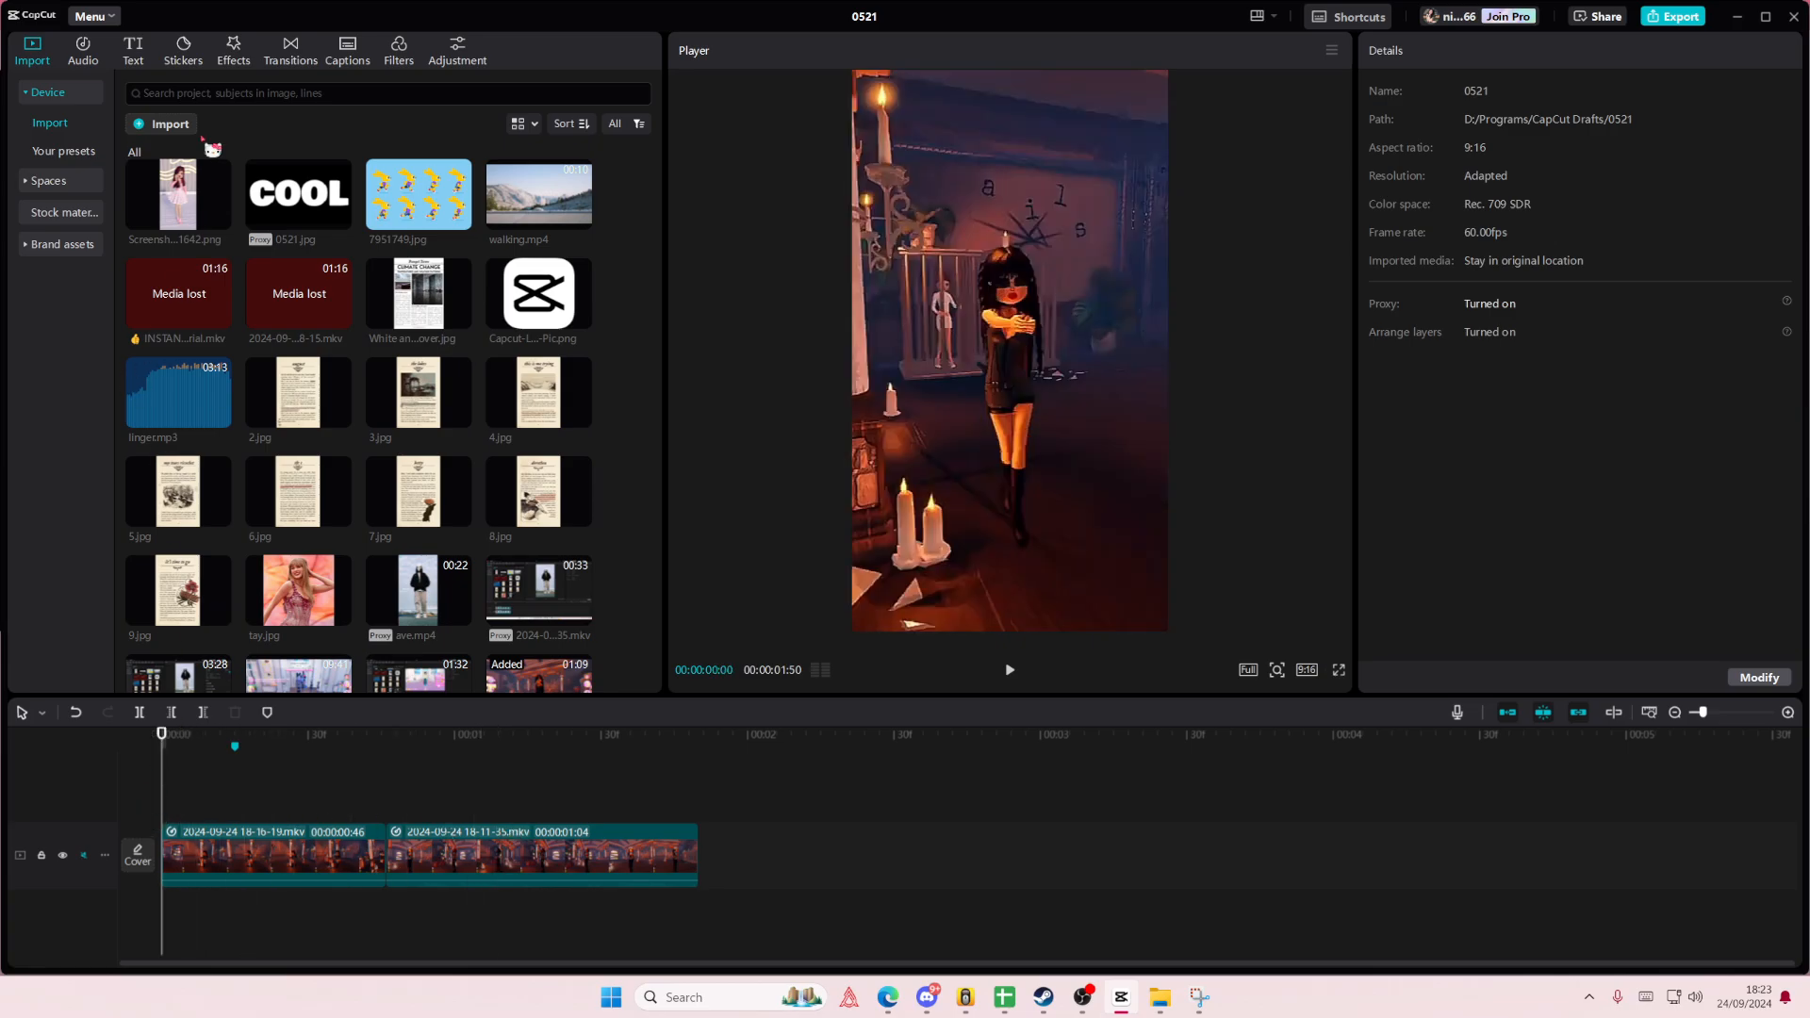
- Apply the Swing entrance animation to the first clip
left_click(349, 851)
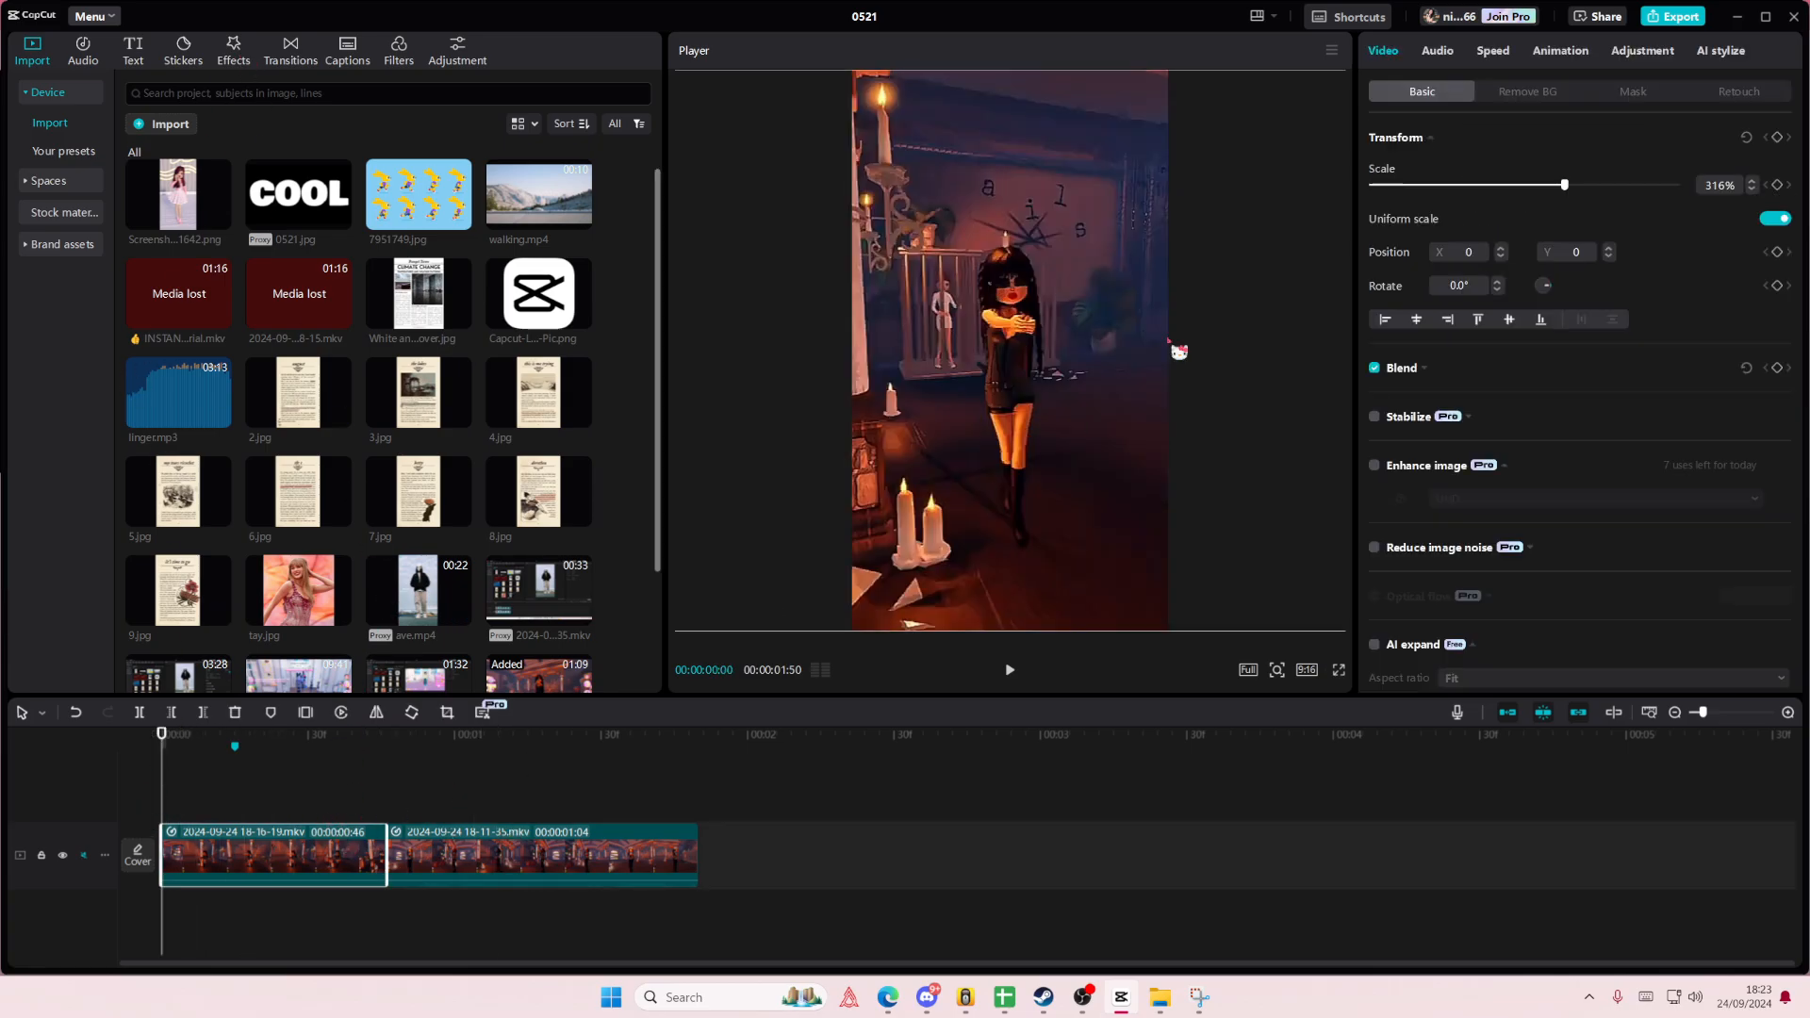
left_click(1559, 52)
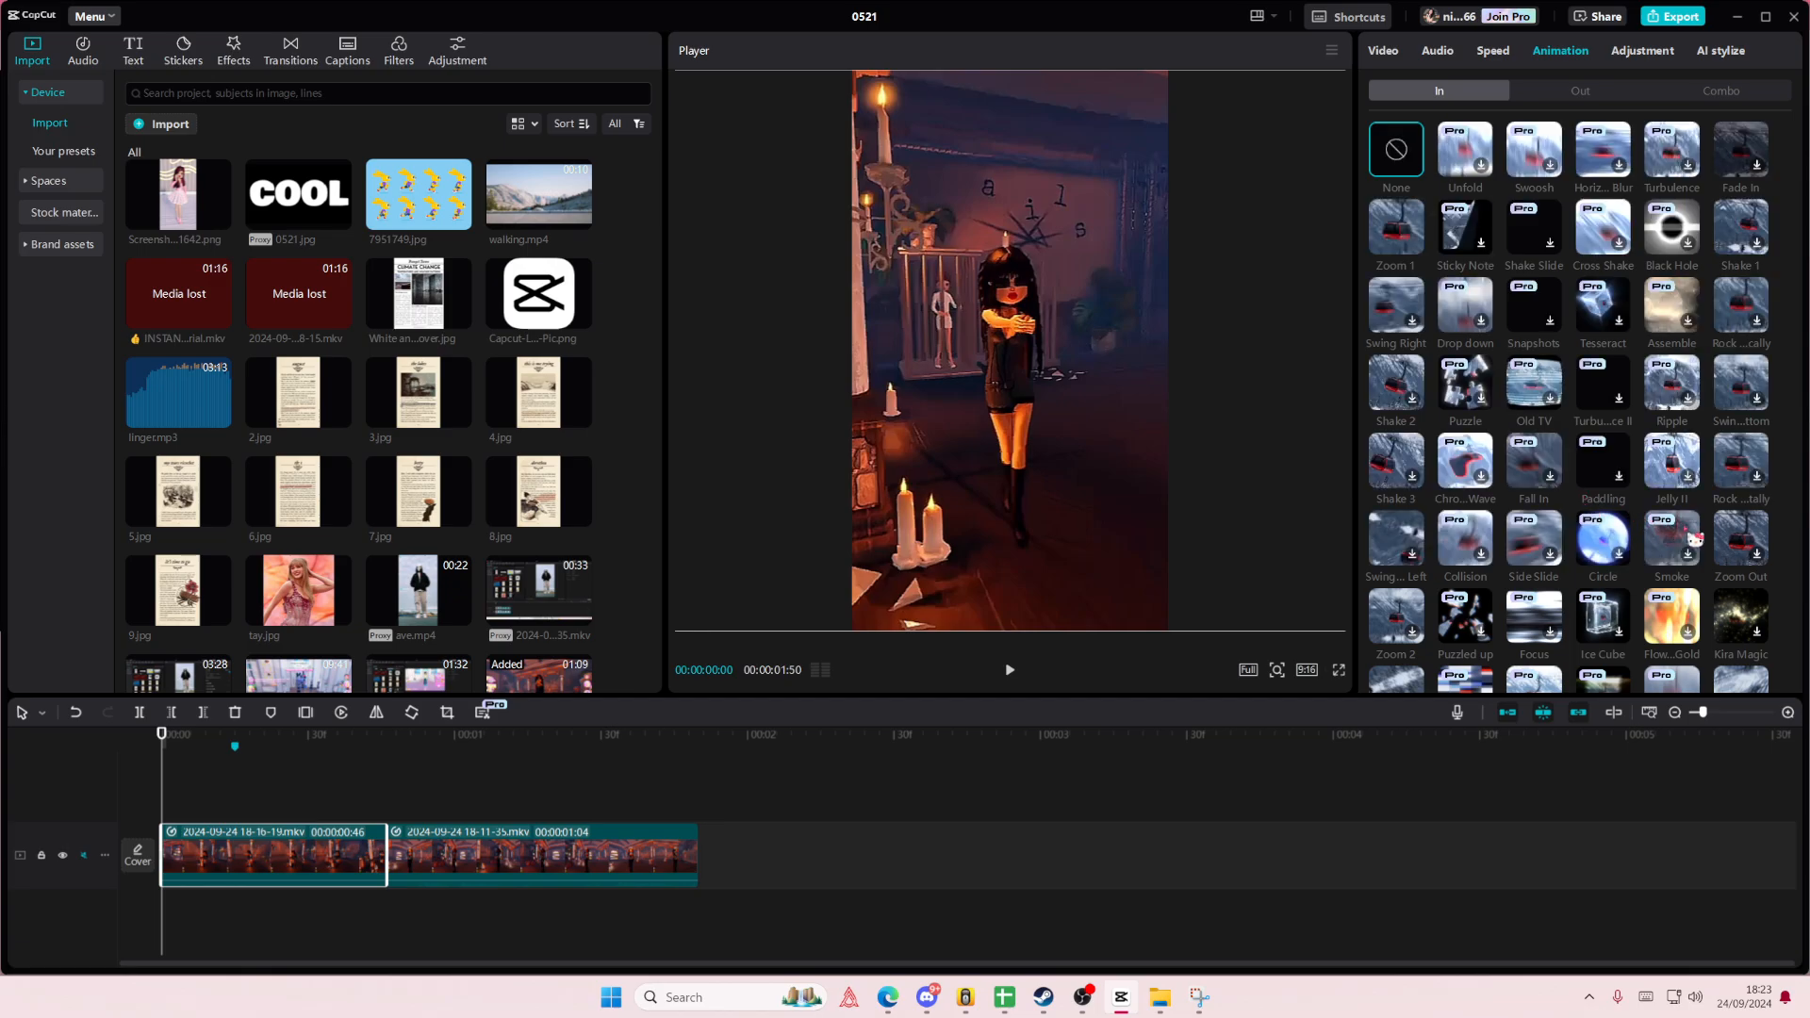
scroll(1694, 539, "down", 3)
scroll(1697, 539, "down", 3)
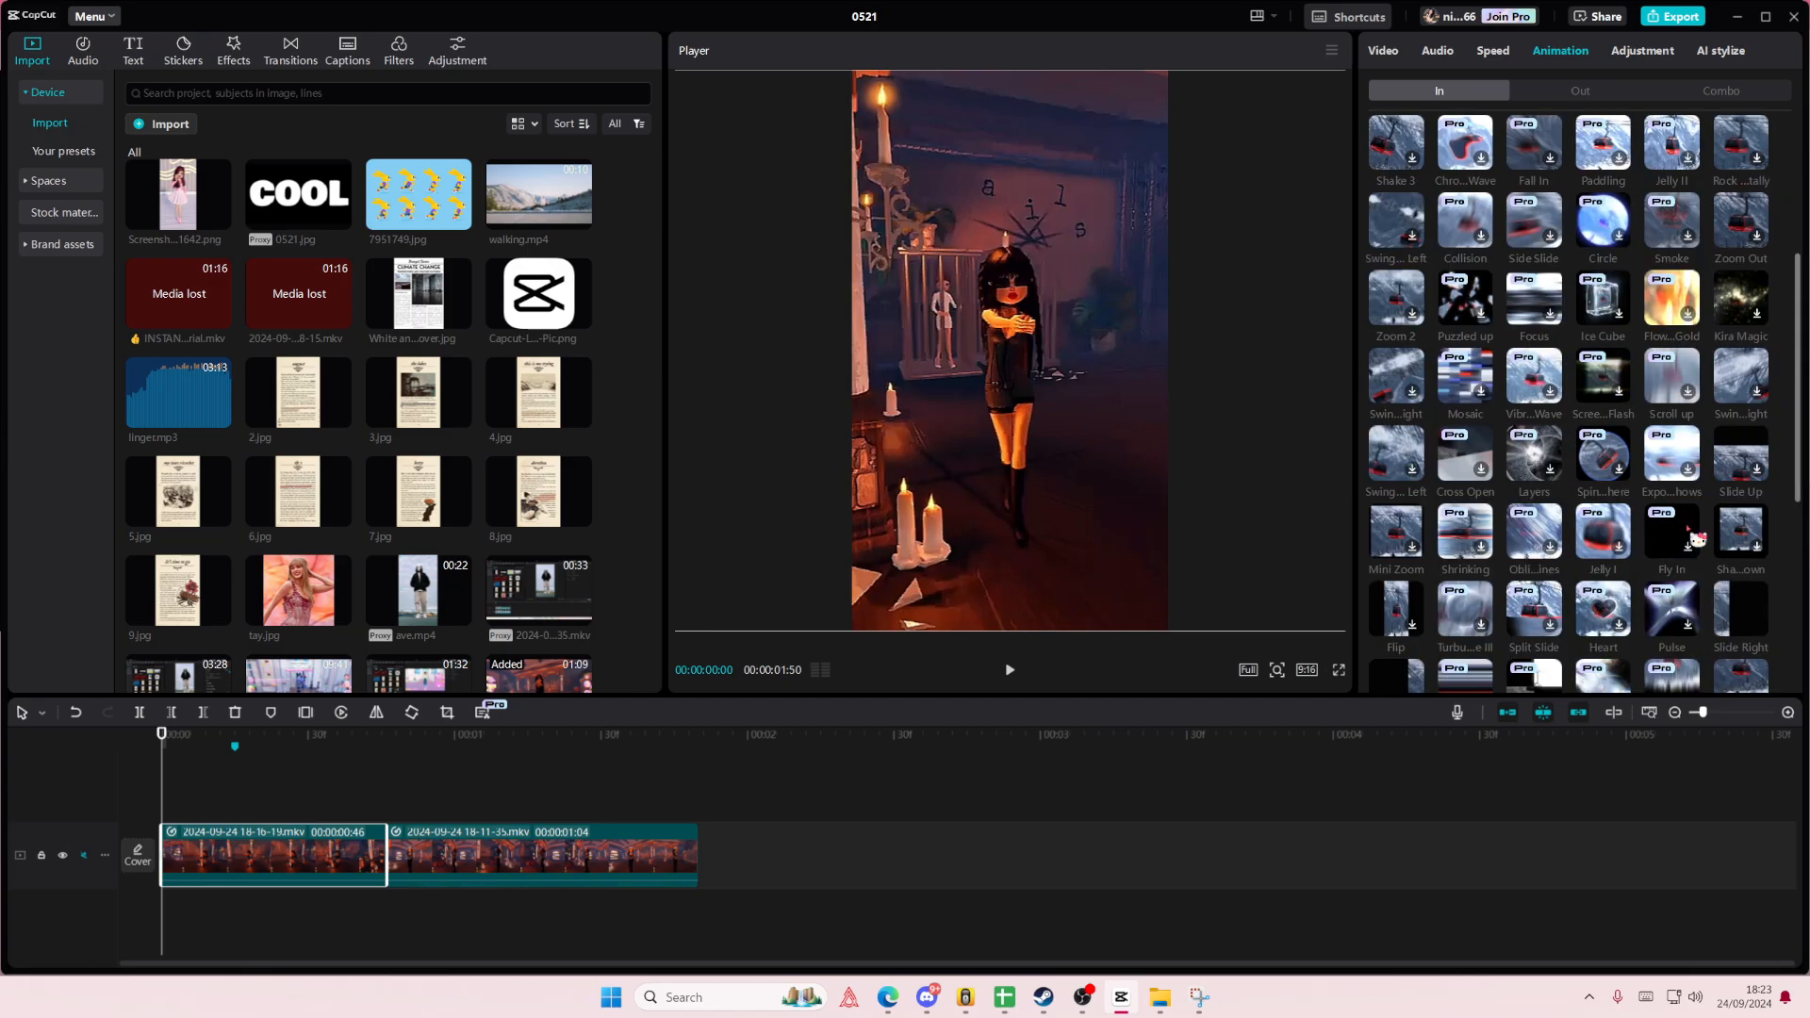
scroll(1697, 539, "down", 4)
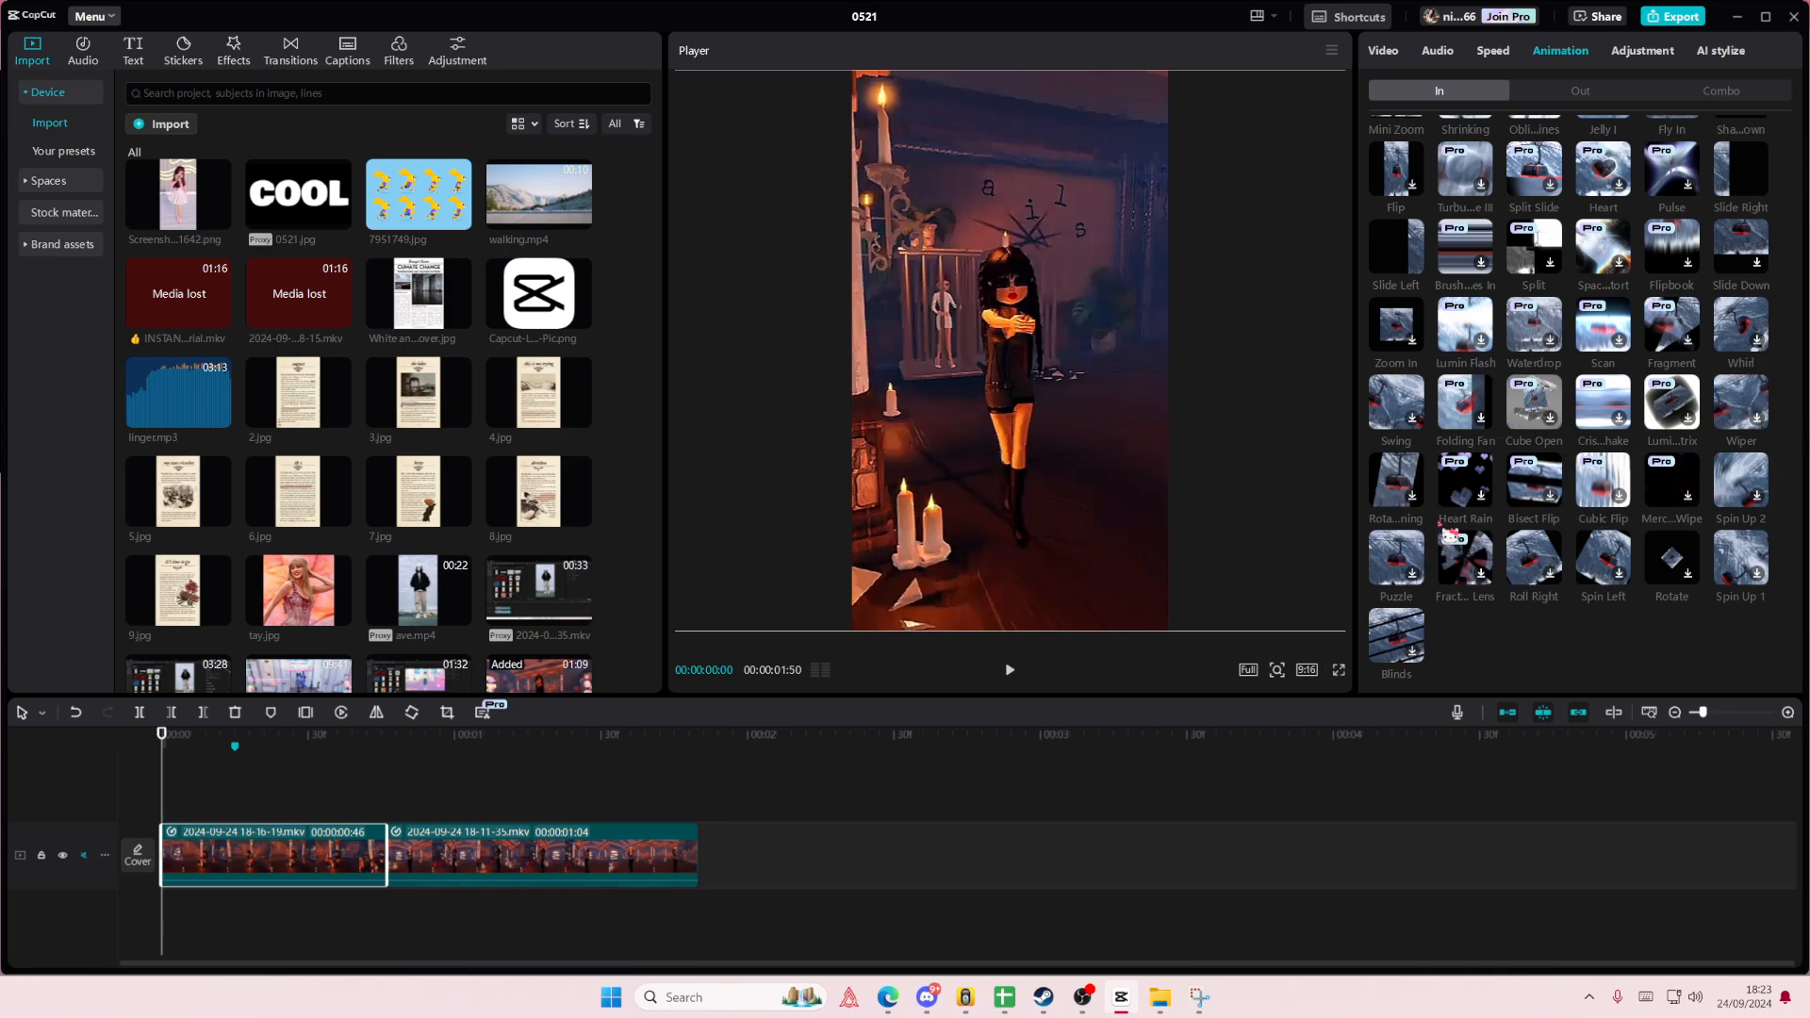
scroll(1461, 524, "up", 1)
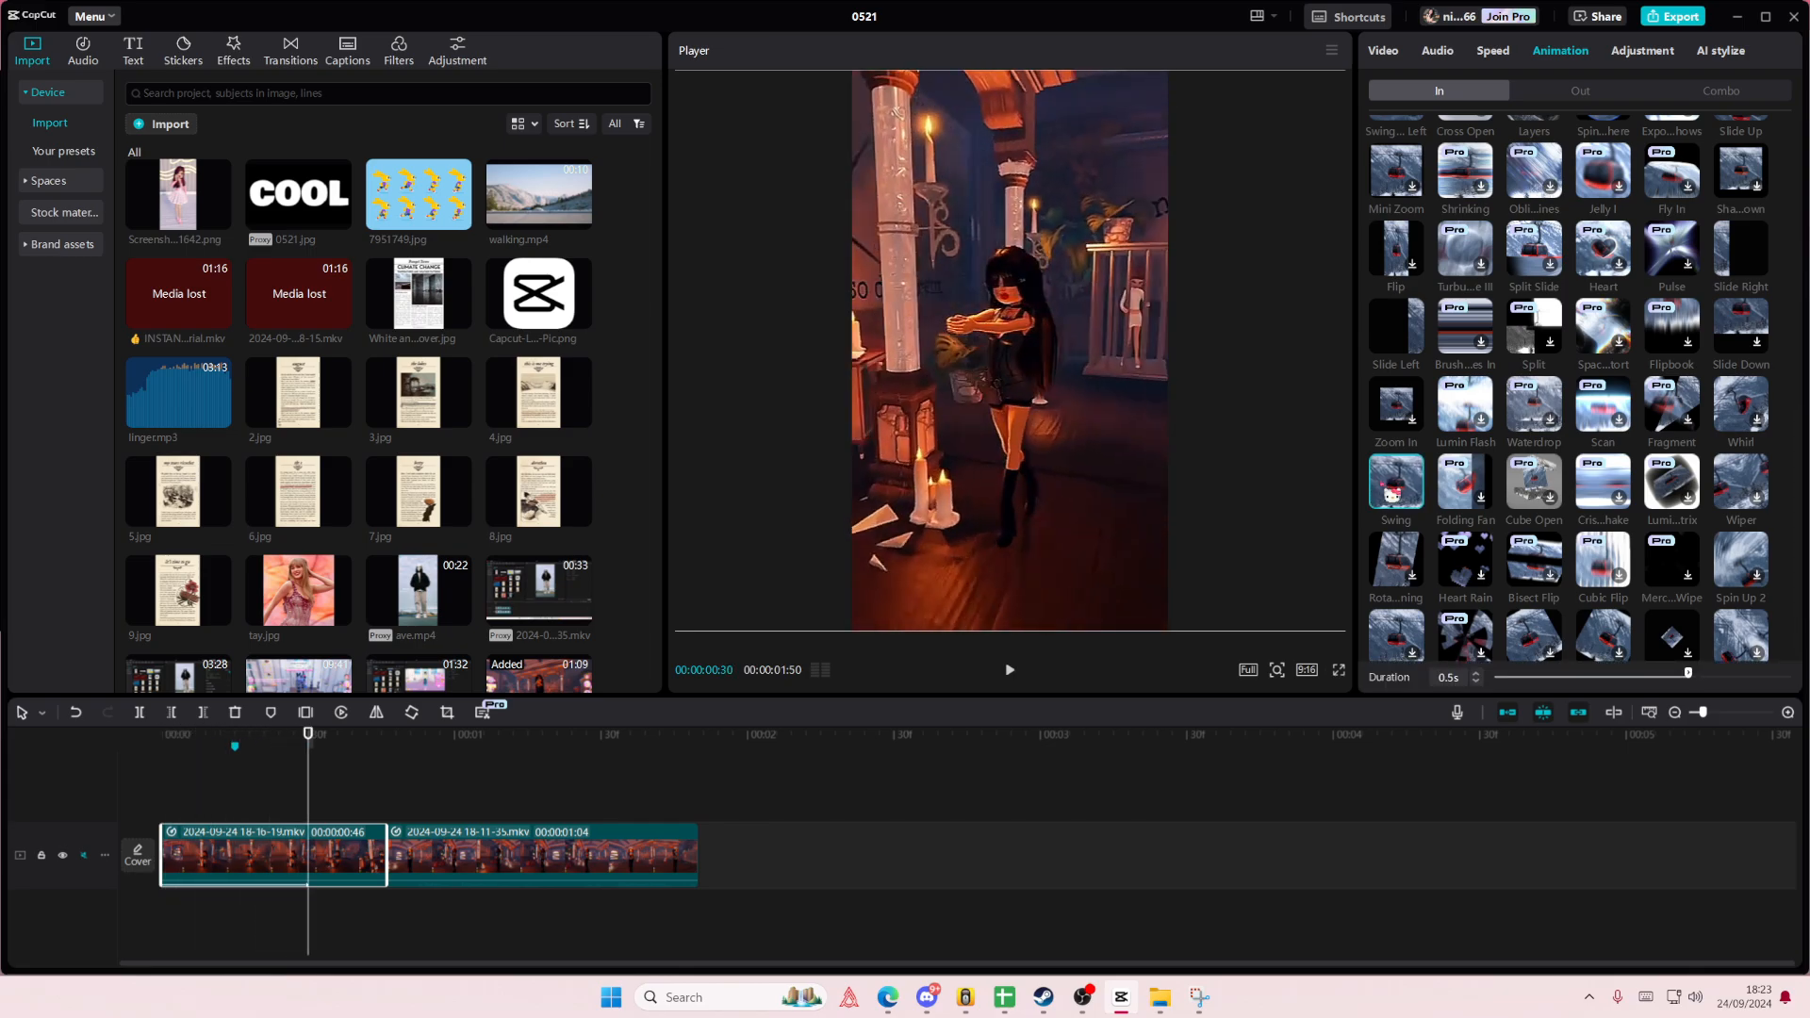
scroll(1460, 548, "up", 1)
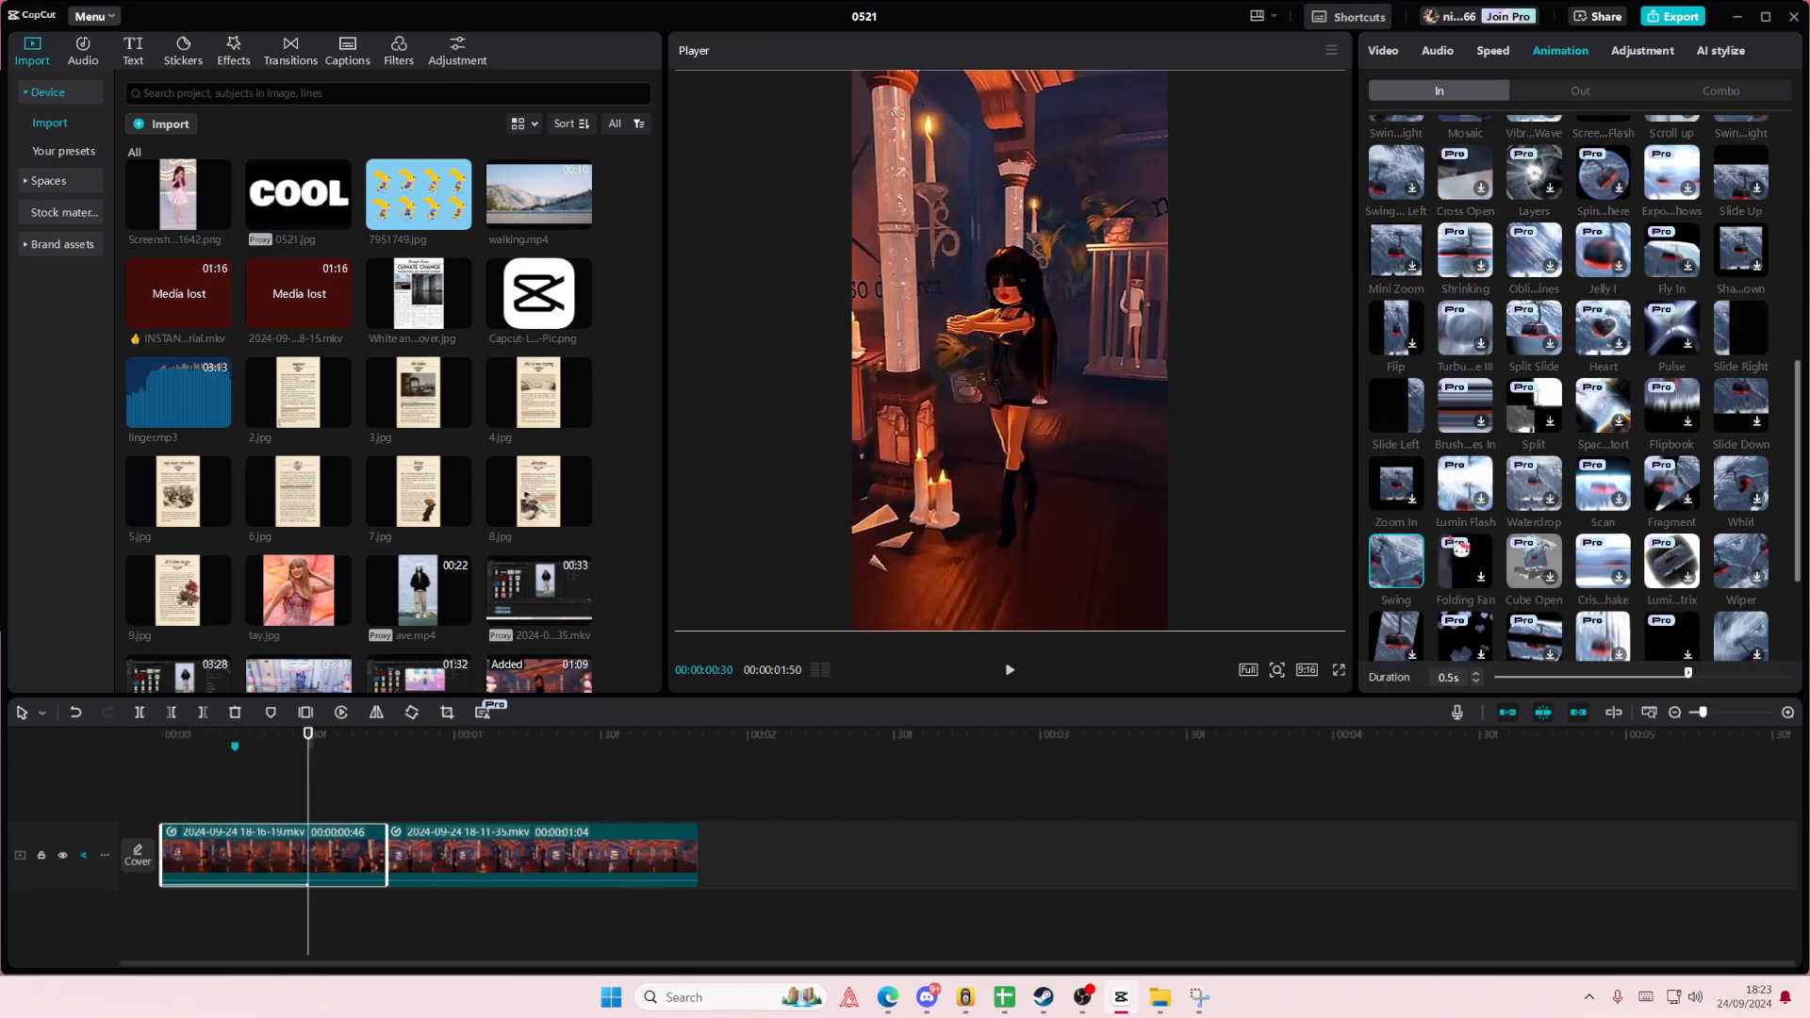
scroll(1460, 549, "up", 1)
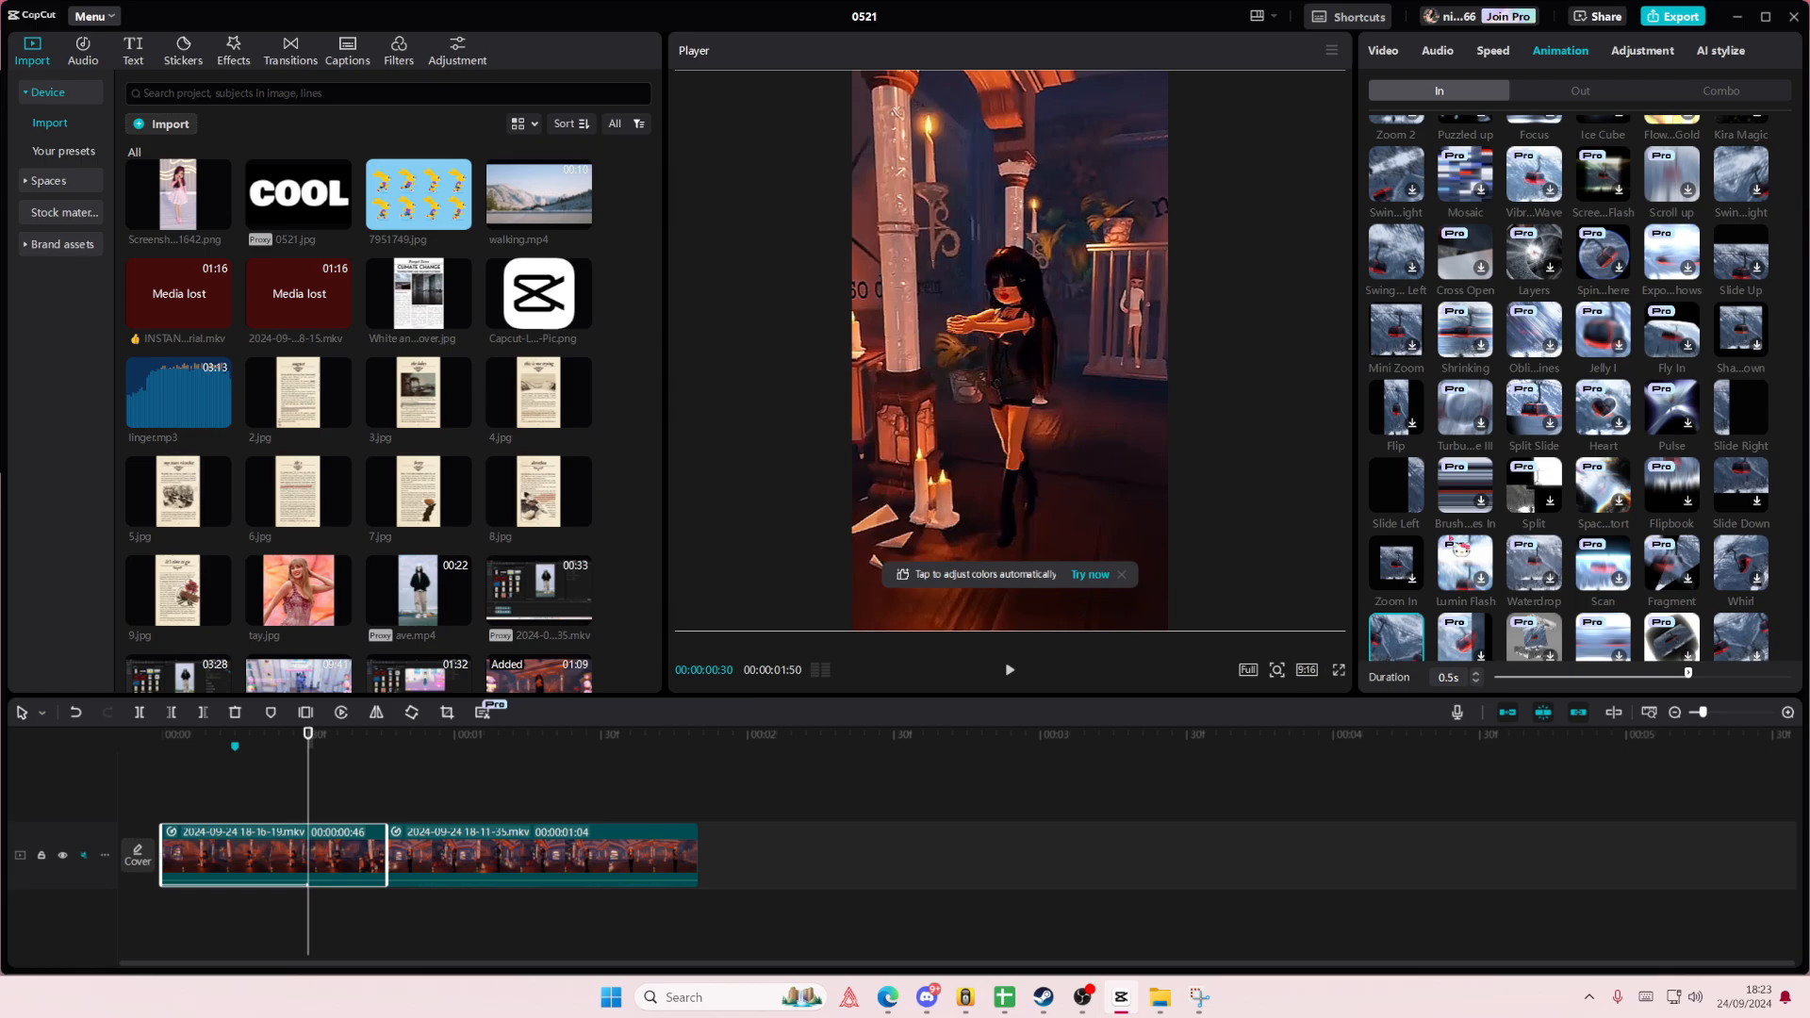
- Apply the same Swing entrance animation to the second clip
left_click(414, 856)
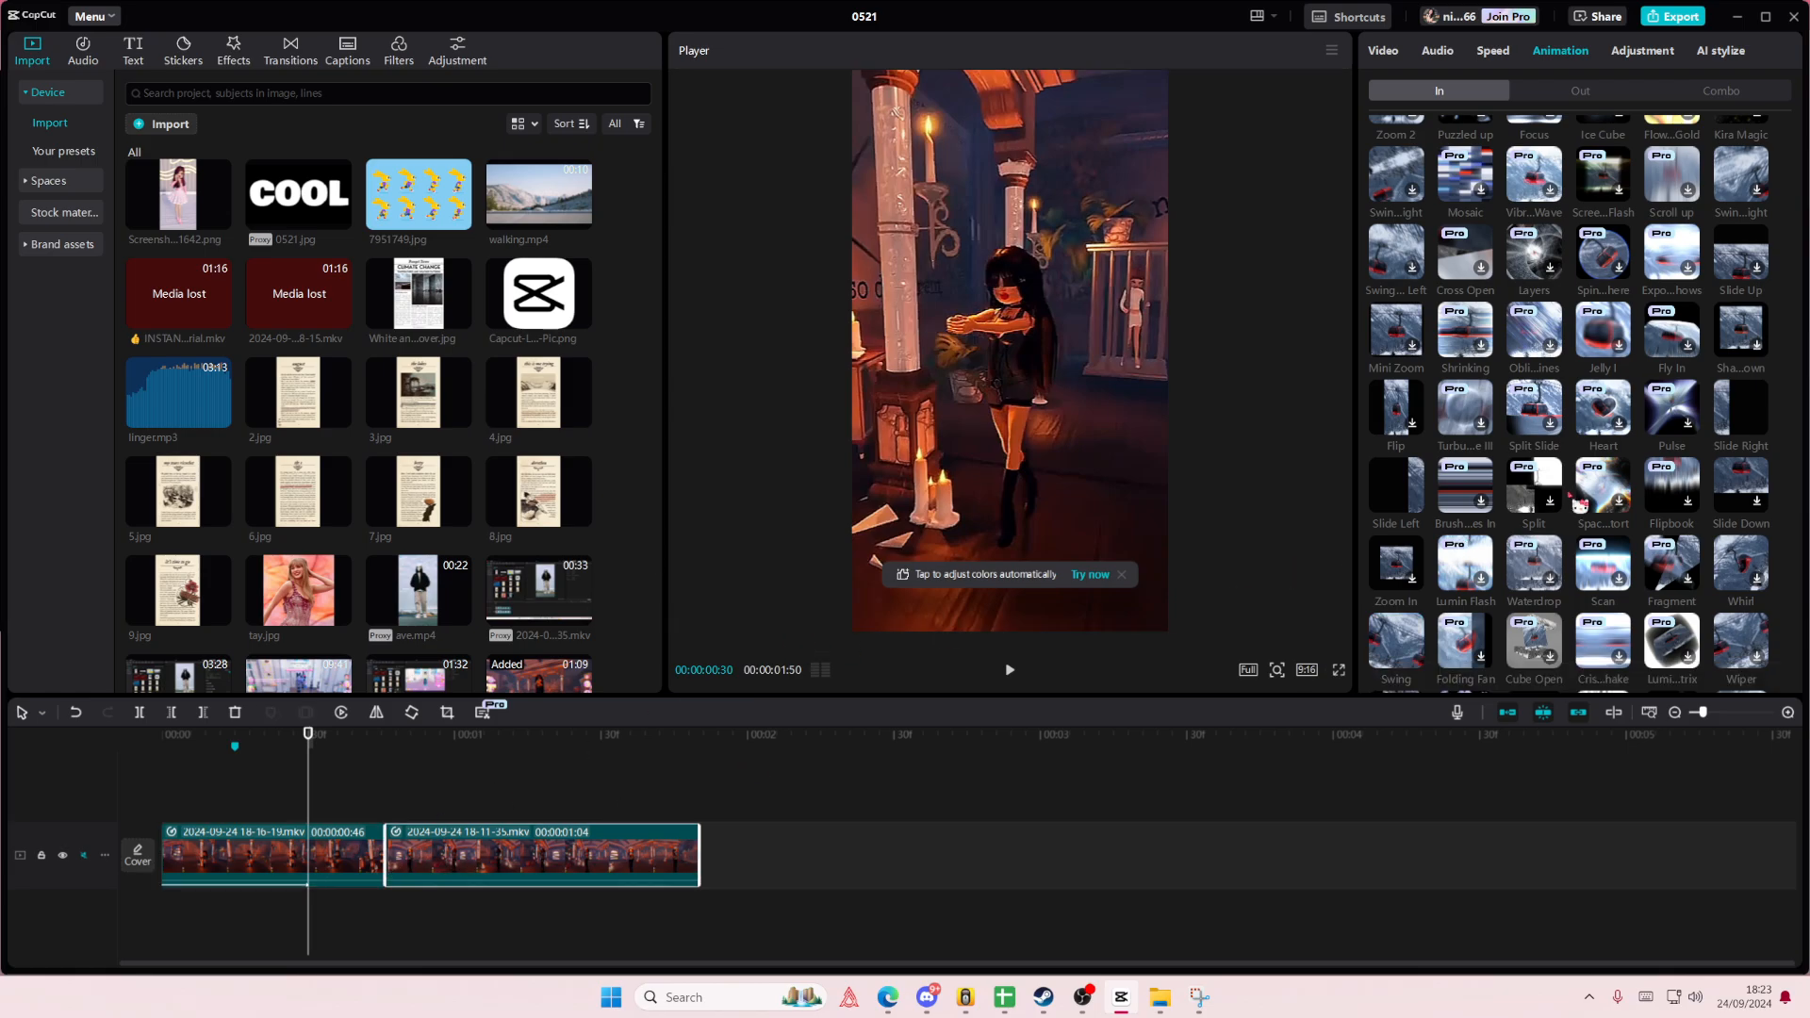
scroll(1529, 604, "down", 1)
left_click(1399, 562)
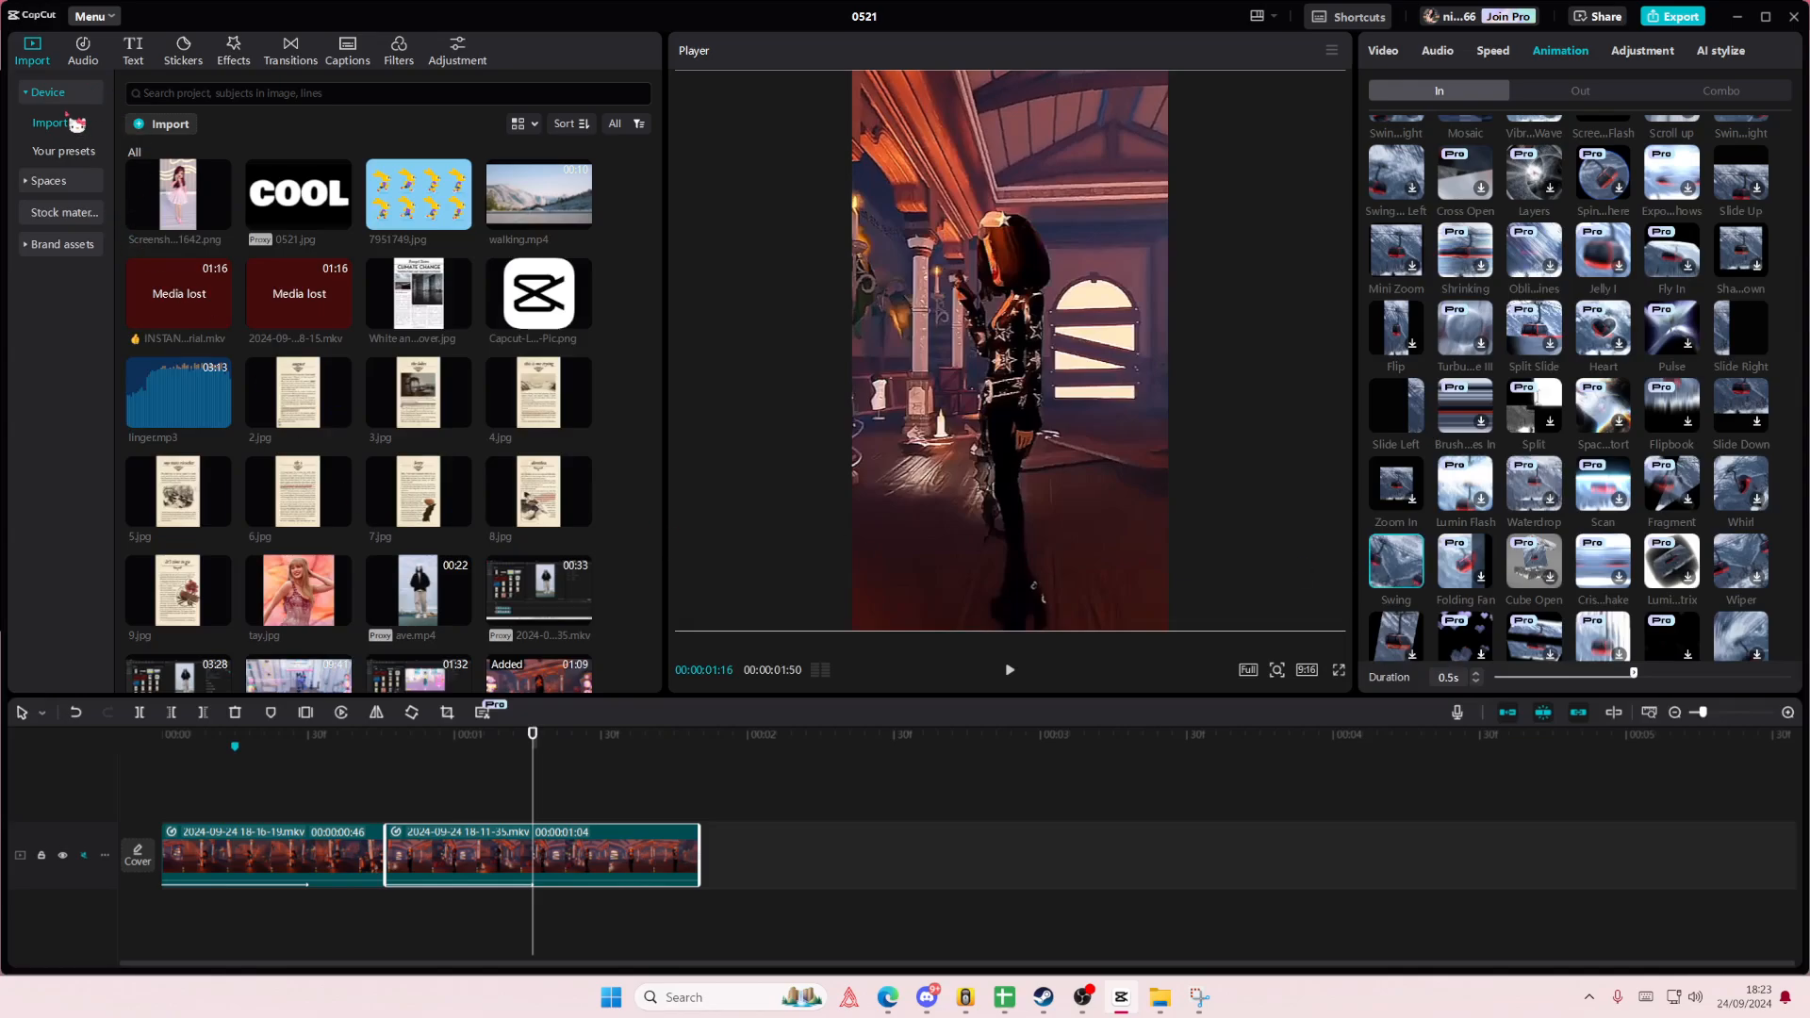
- Overlay the white stock clip above the first gameplay clip, trimmed to that clip's end and scaled to 316% to fill the frame
left_click(66, 213)
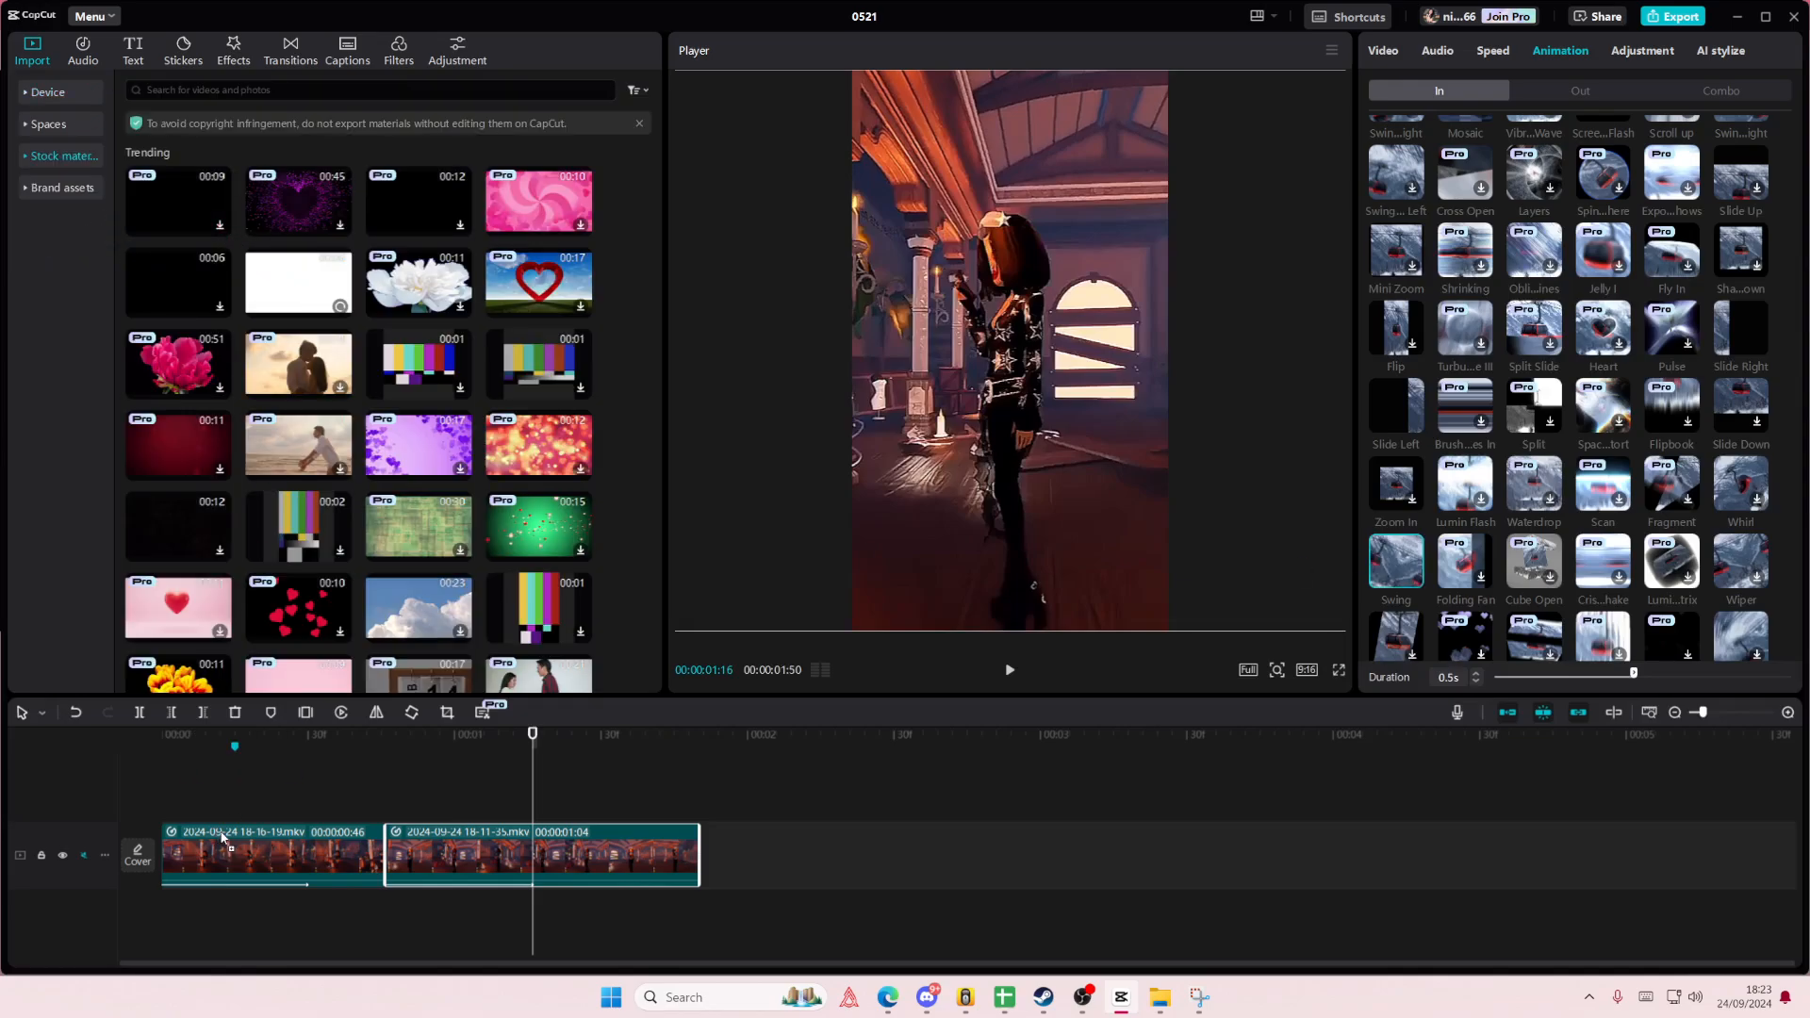
left_click_drag(224, 837, 154, 793)
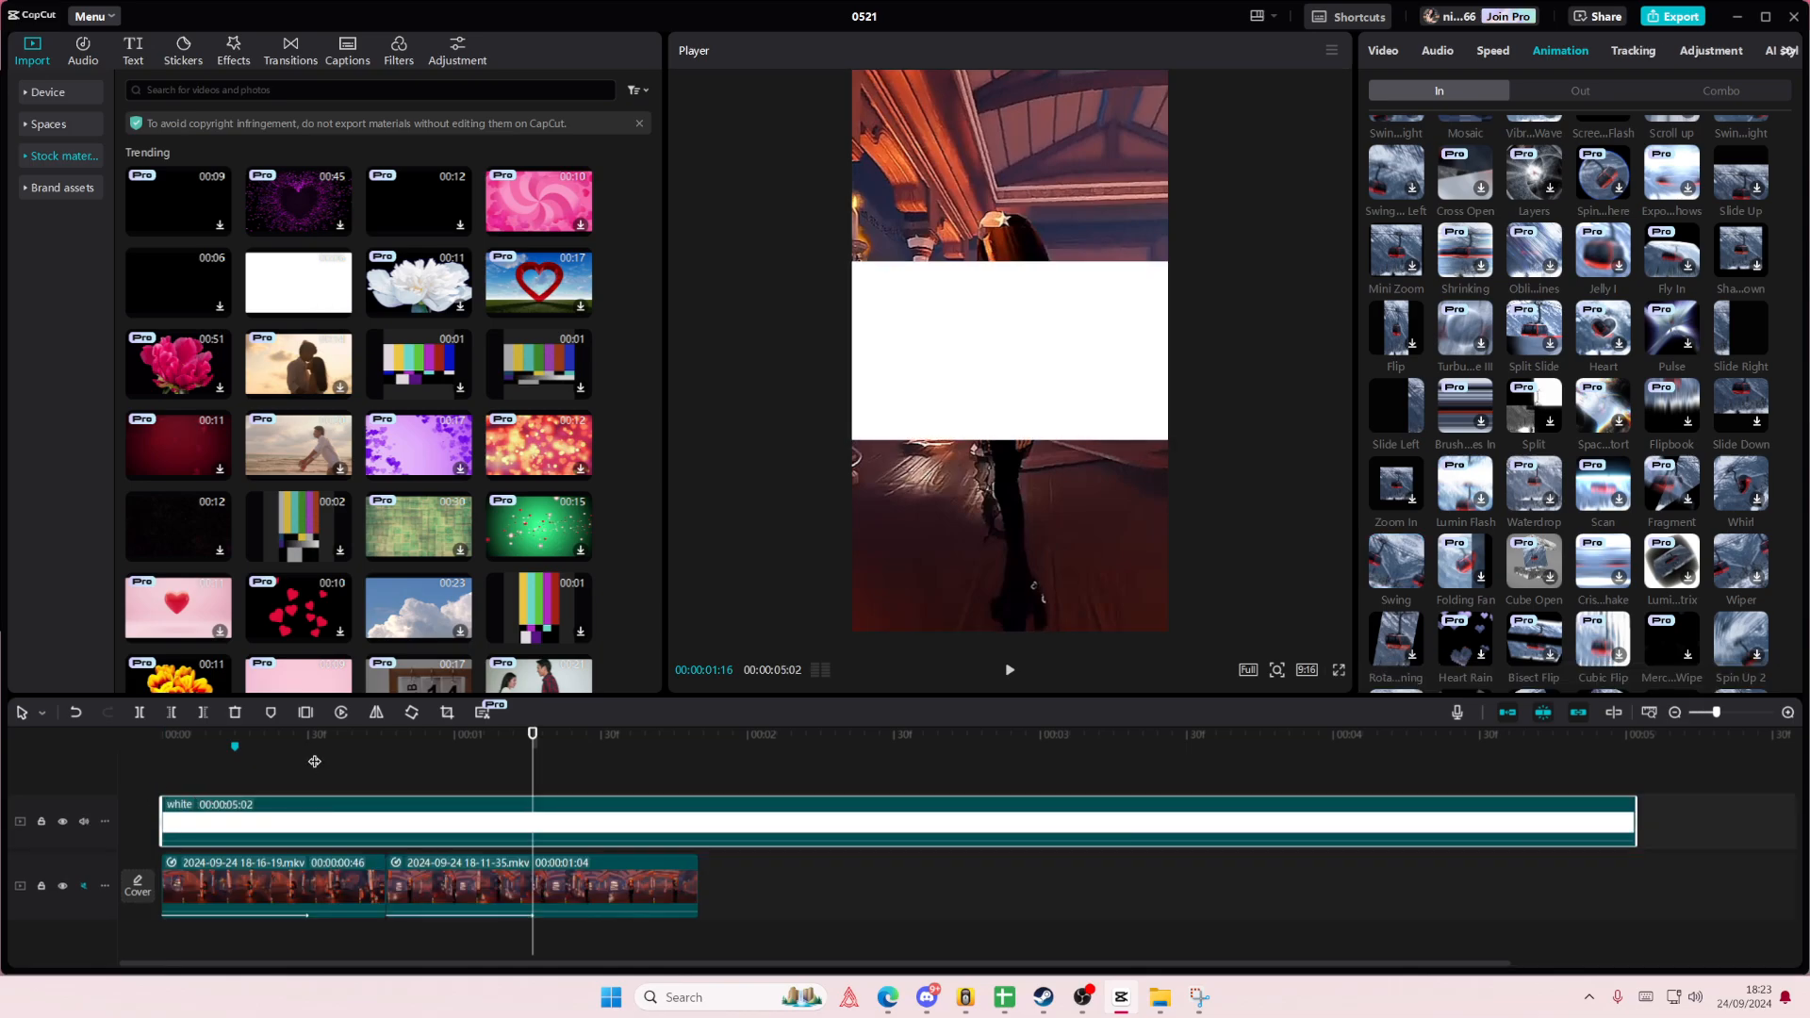
left_click(371, 782)
left_click_drag(371, 783, 386, 790)
left_click(391, 827)
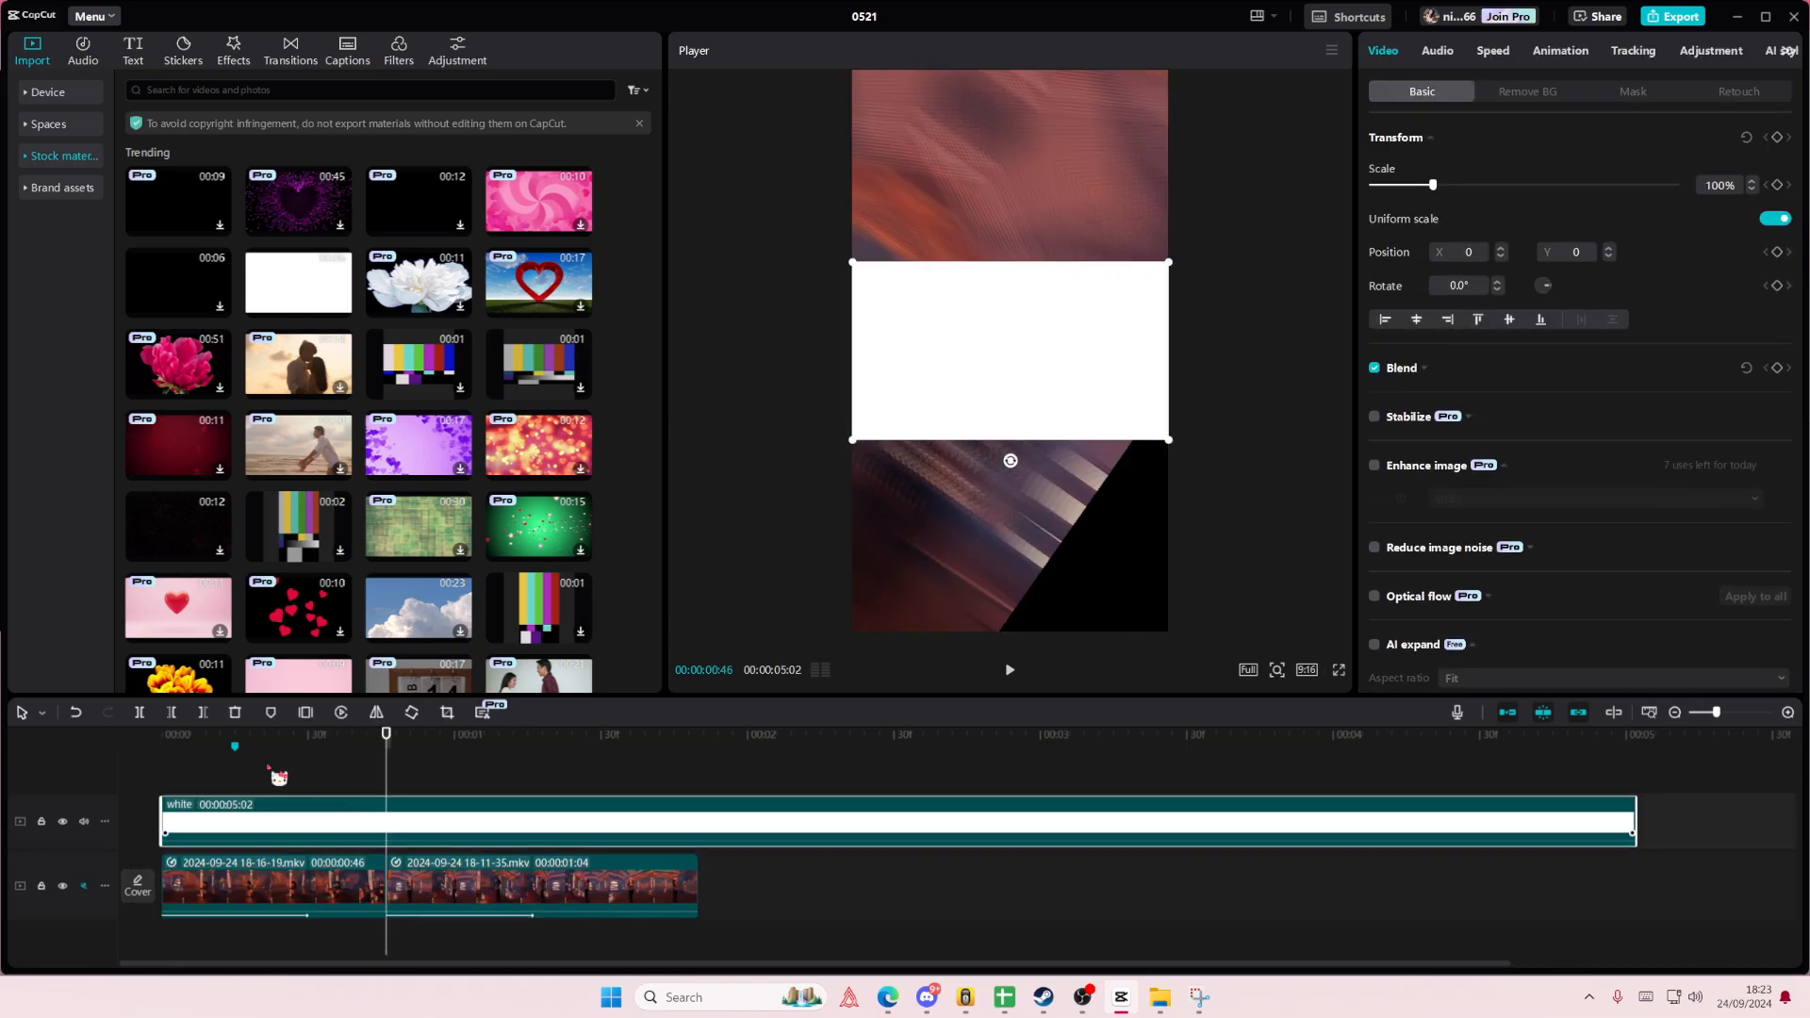
left_click(203, 712)
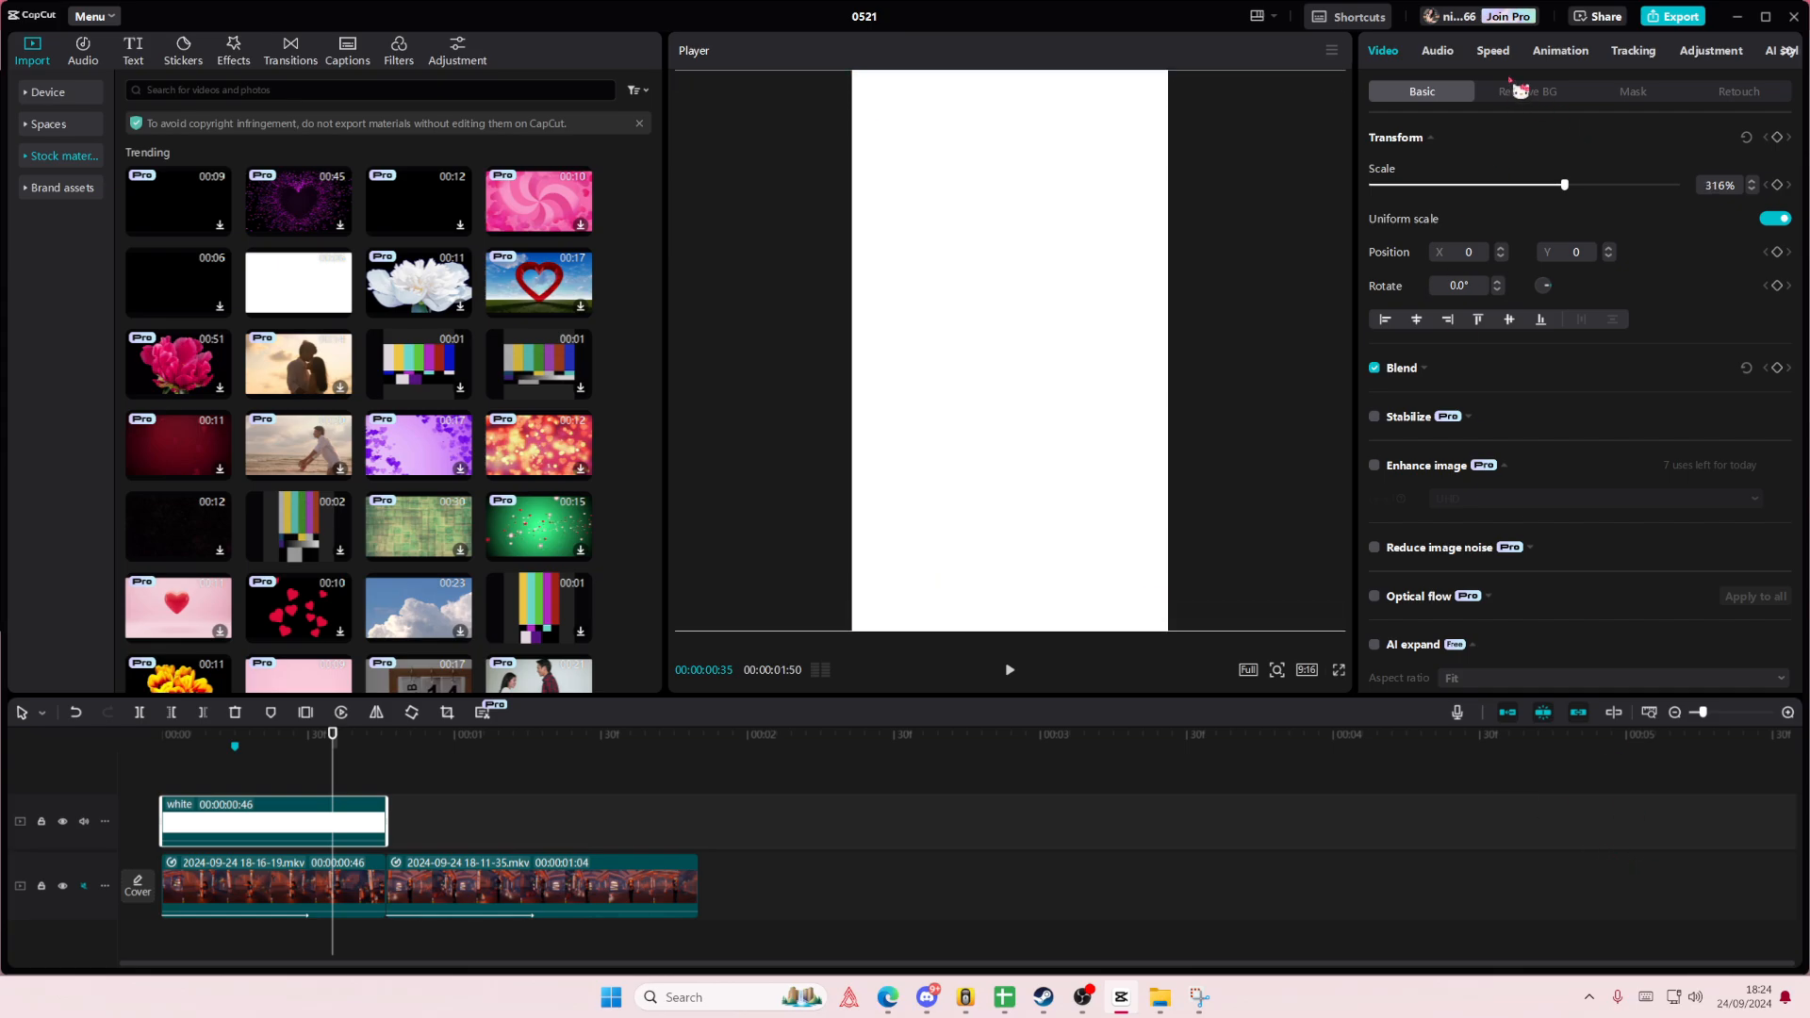
- Set the white overlay's blend mode to Overlay
left_click(1560, 52)
left_click(1403, 57)
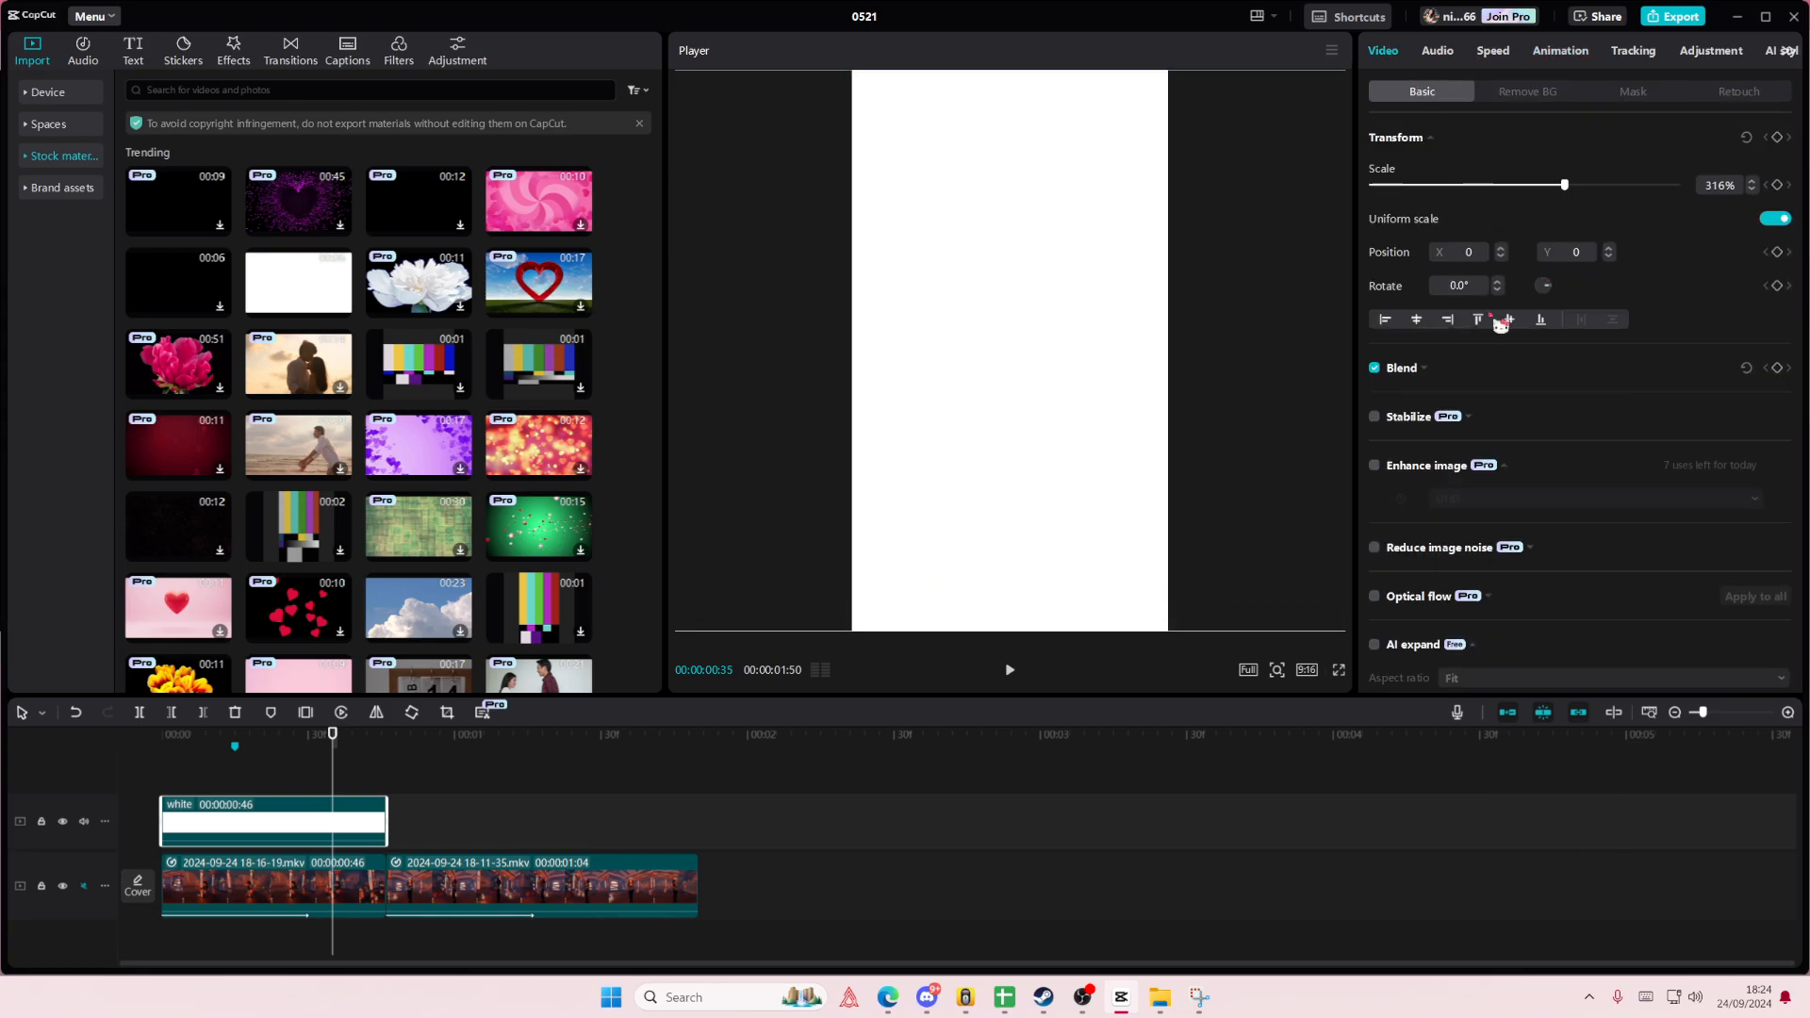
left_click(1417, 384)
left_click(1527, 401)
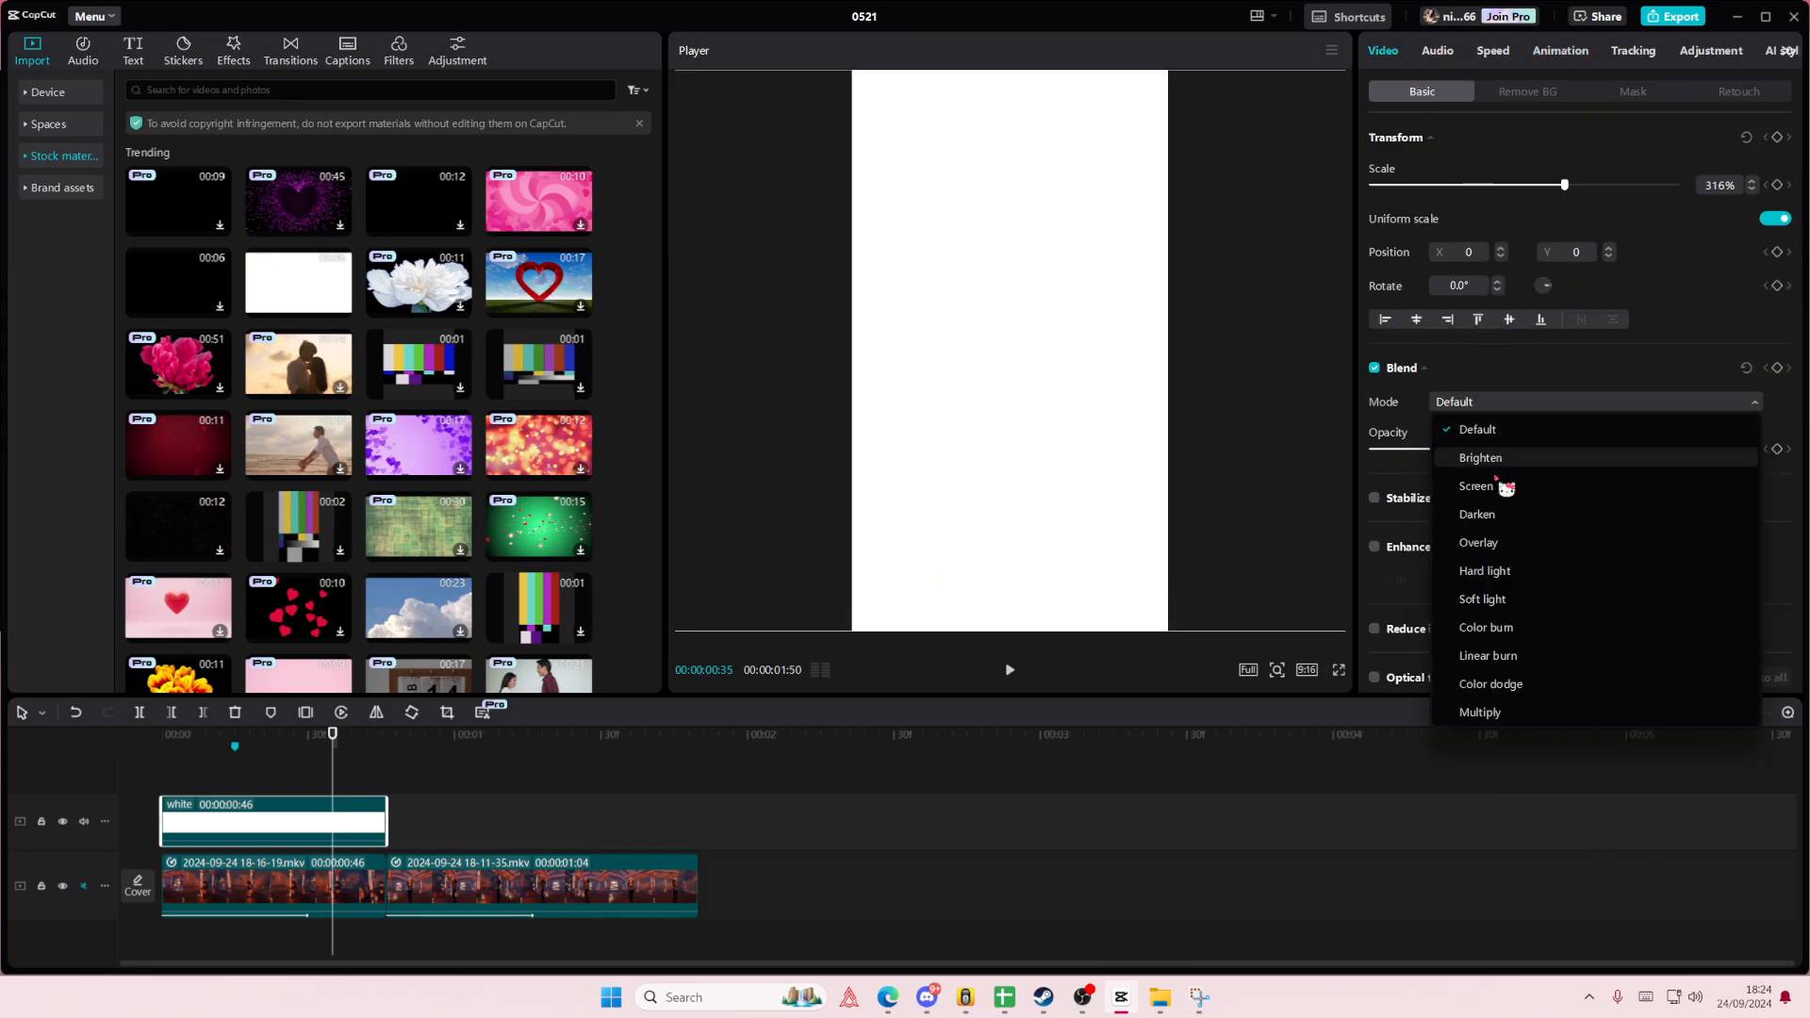
left_click(1495, 542)
- Apply the Fade In entrance animation to the white overlay with the maximum duration of 0.6 s
left_click(1561, 53)
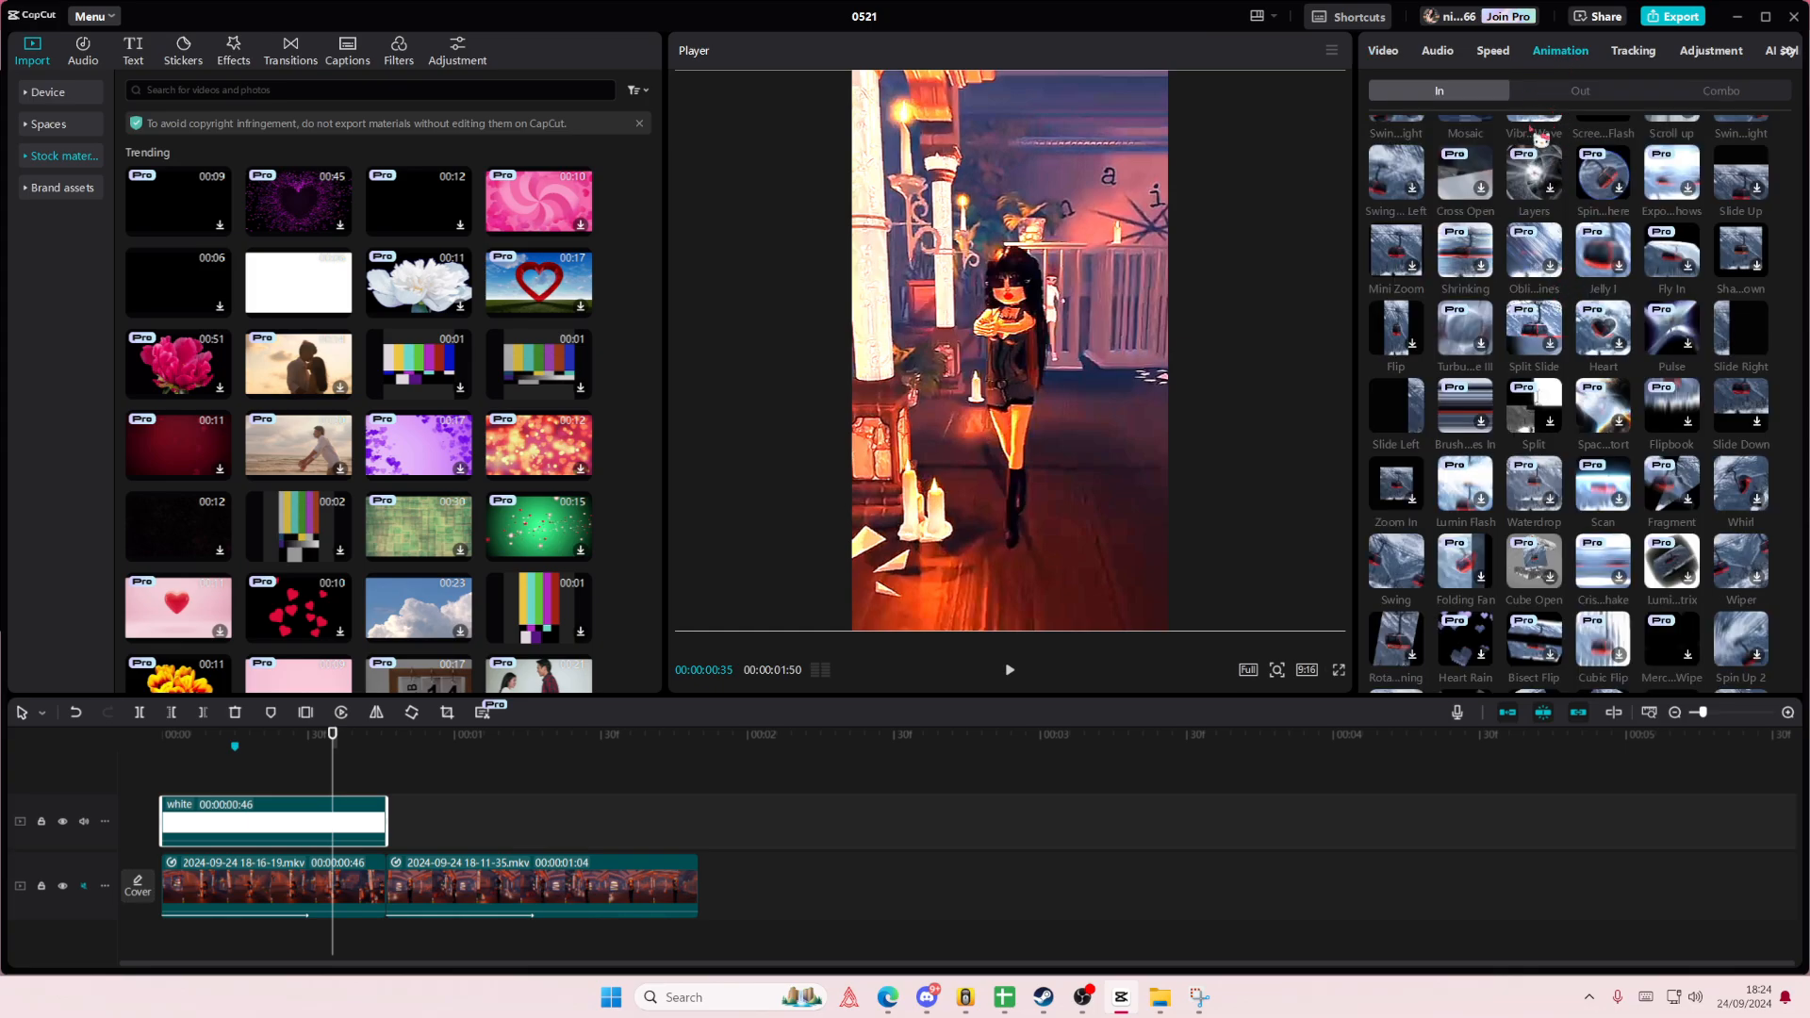
scroll(1540, 139, "up", 10)
left_click(1753, 160)
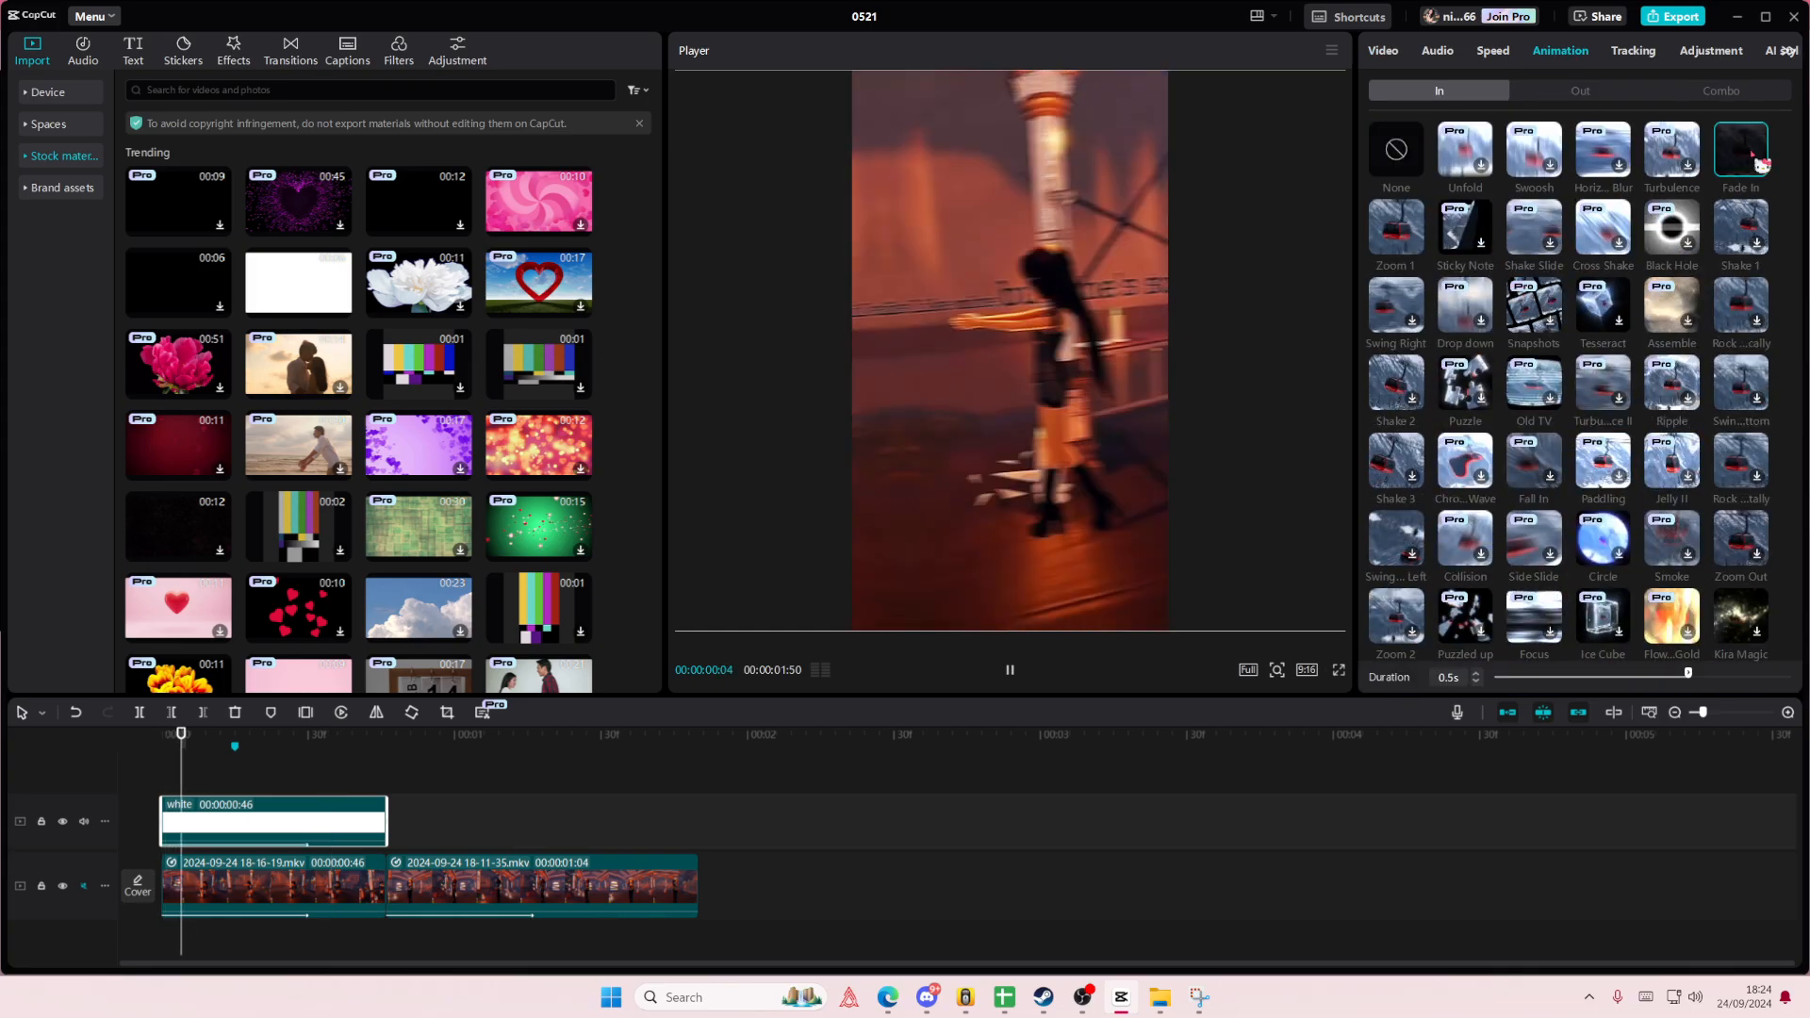
left_click_drag(1687, 673, 1792, 673)
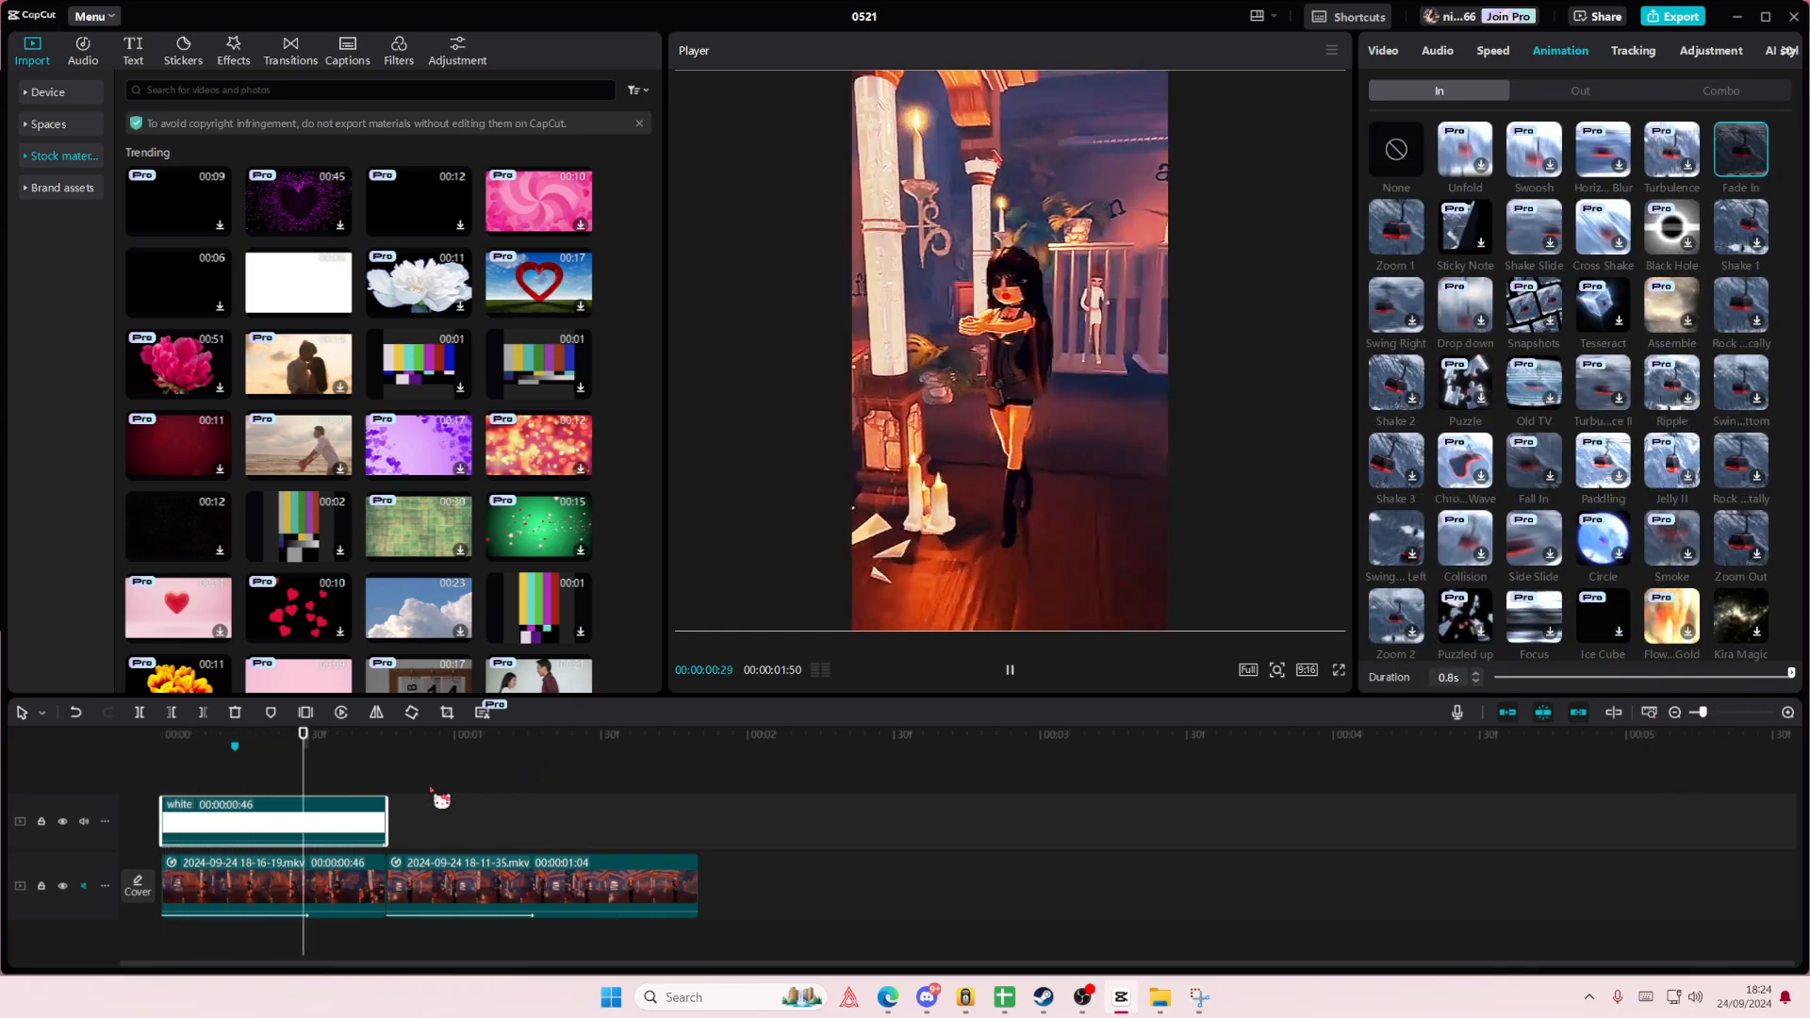
- Copy the white overlay above the second clip, extend it to that clip's end, and lengthen its Fade In to 1.1 s
key("ctrl+v")
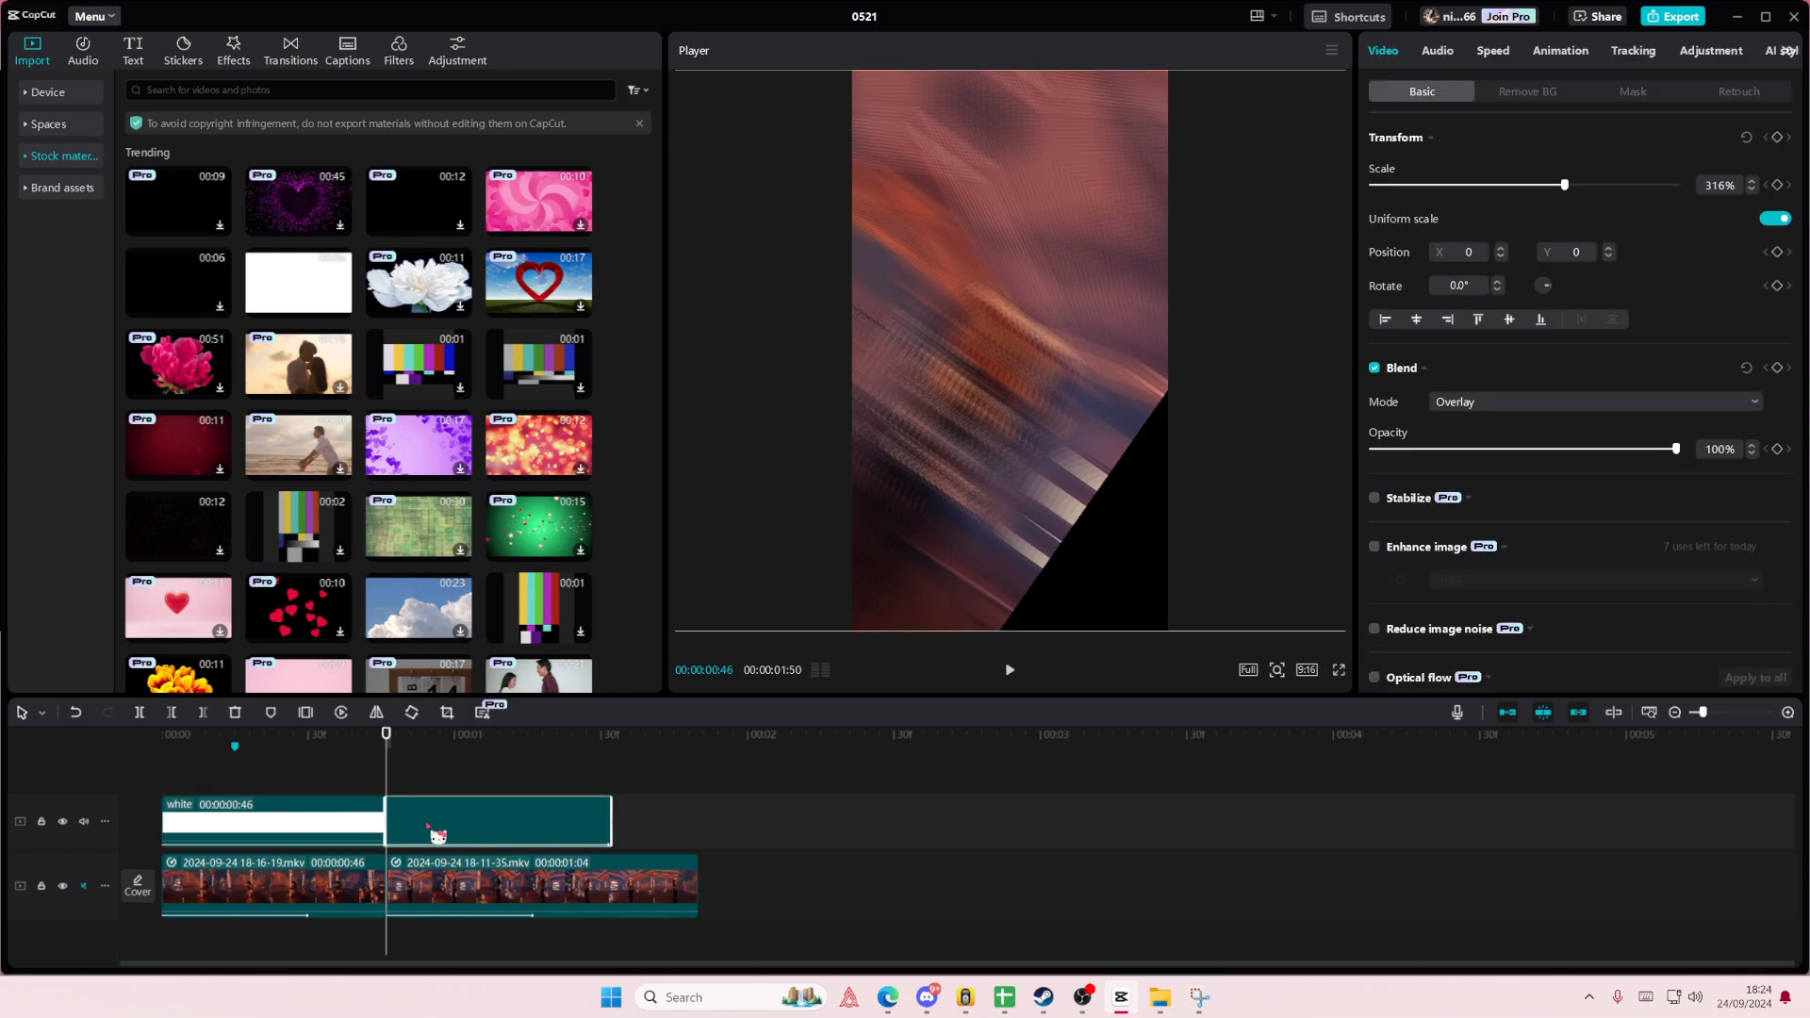
left_click_drag(675, 826, 699, 826)
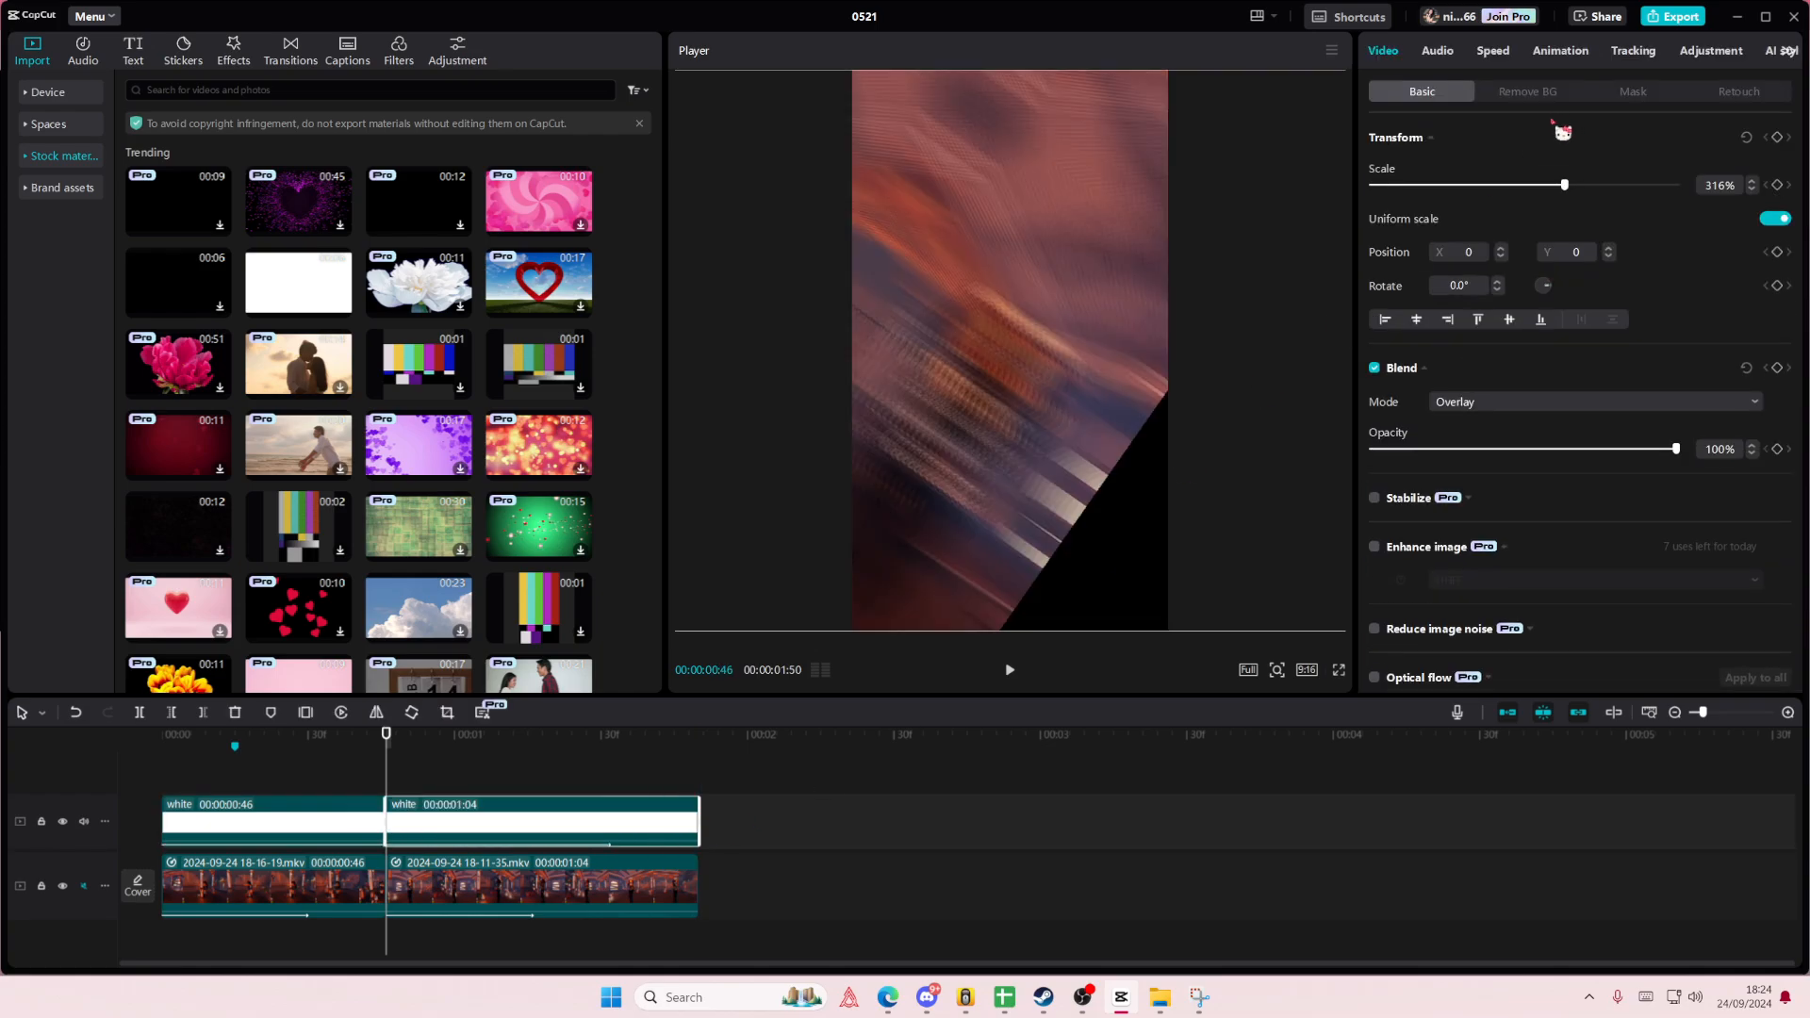
left_click(1560, 51)
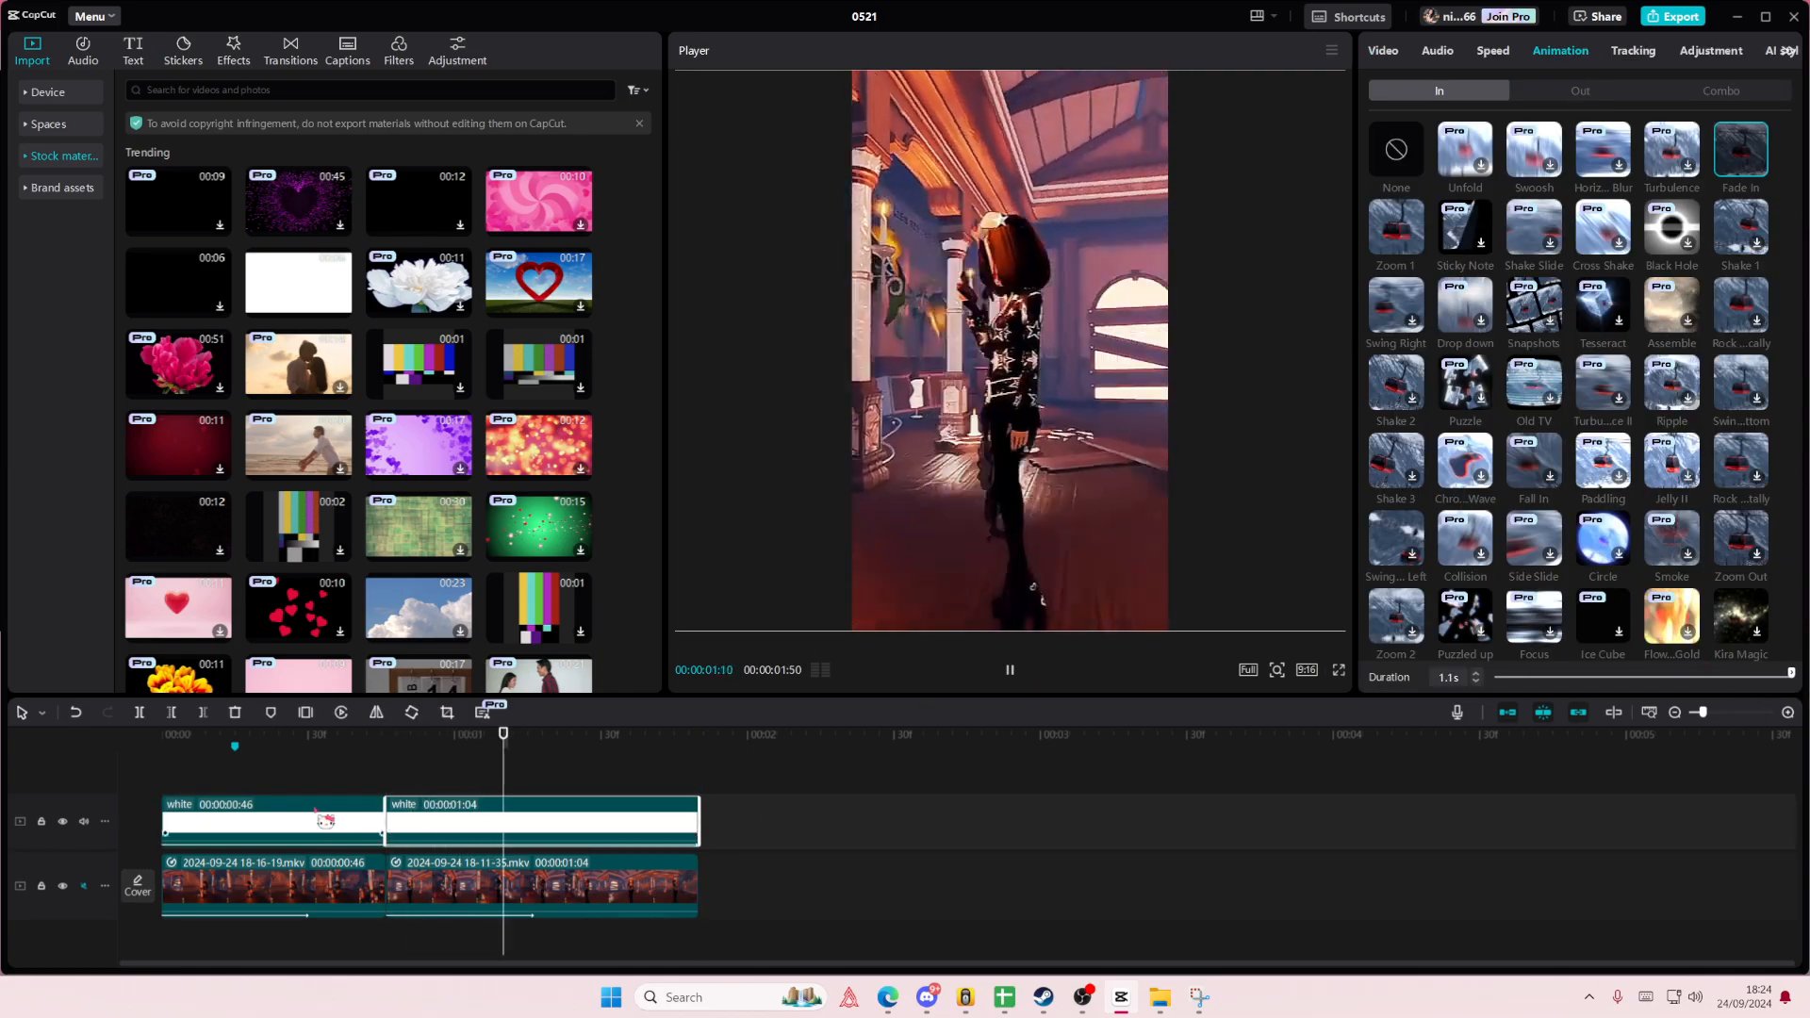
left_click(234, 770)
left_click_drag(235, 771, 113, 767)
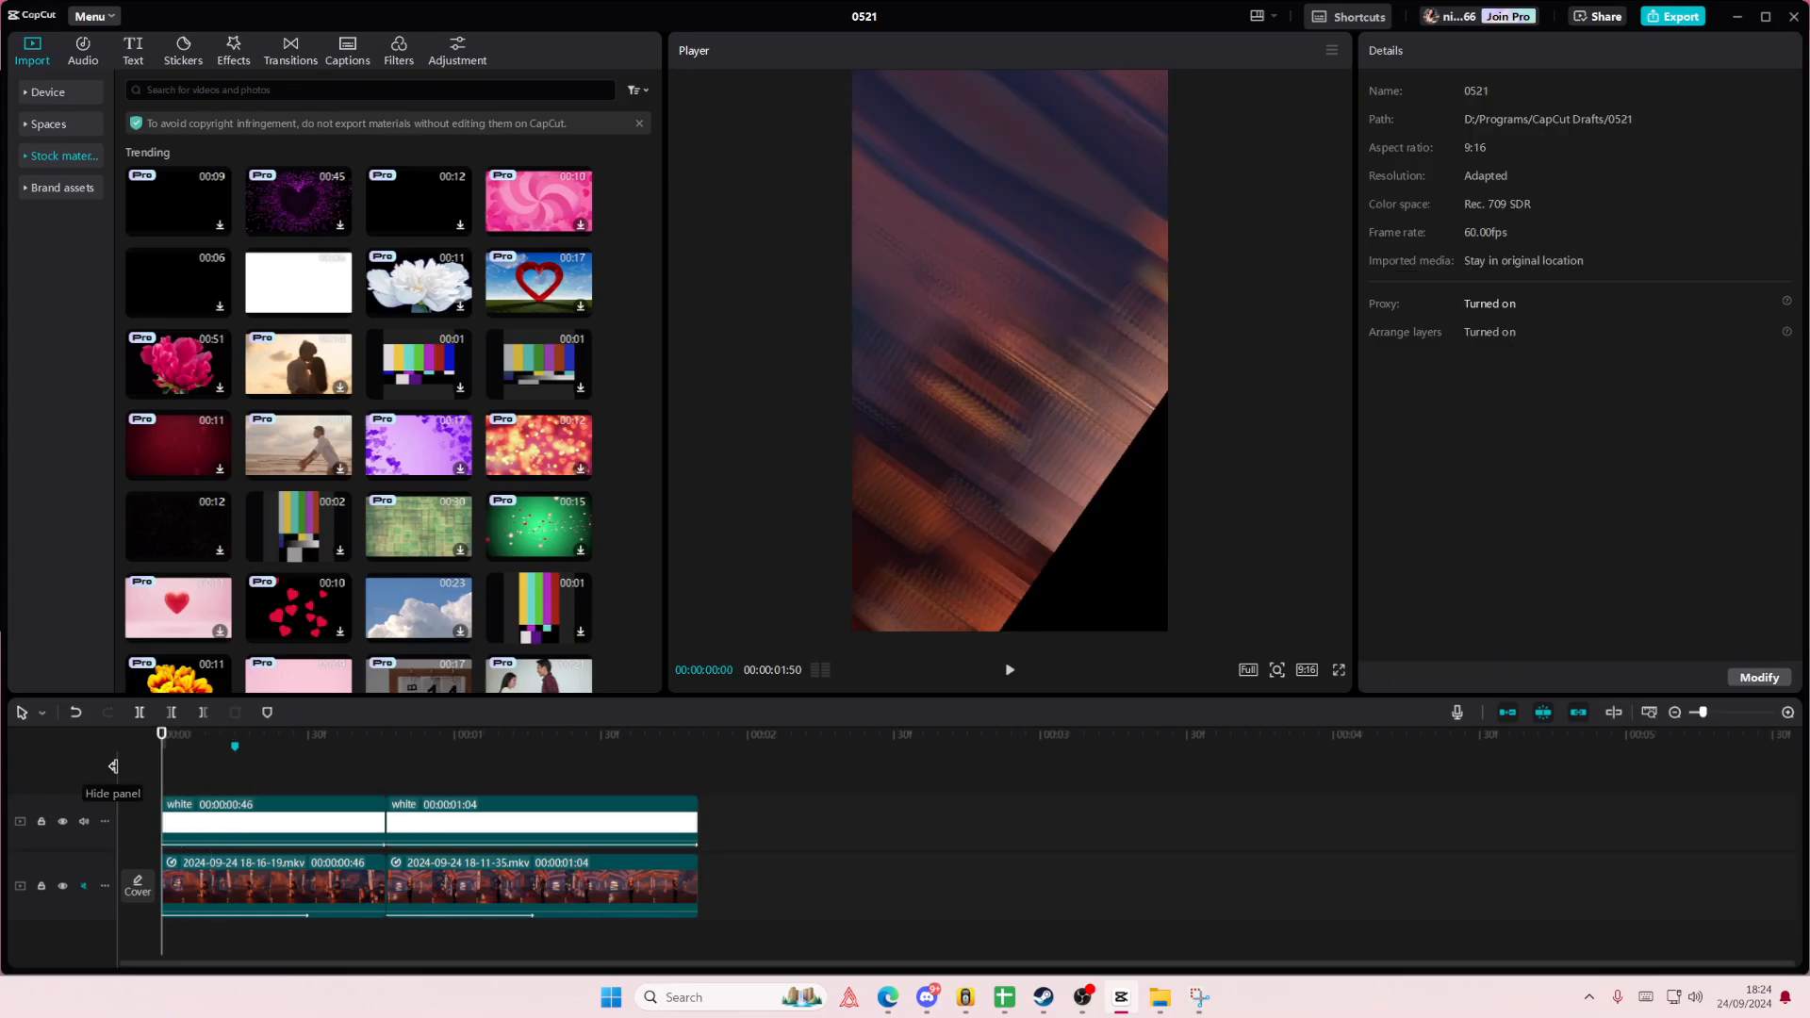
key("space")
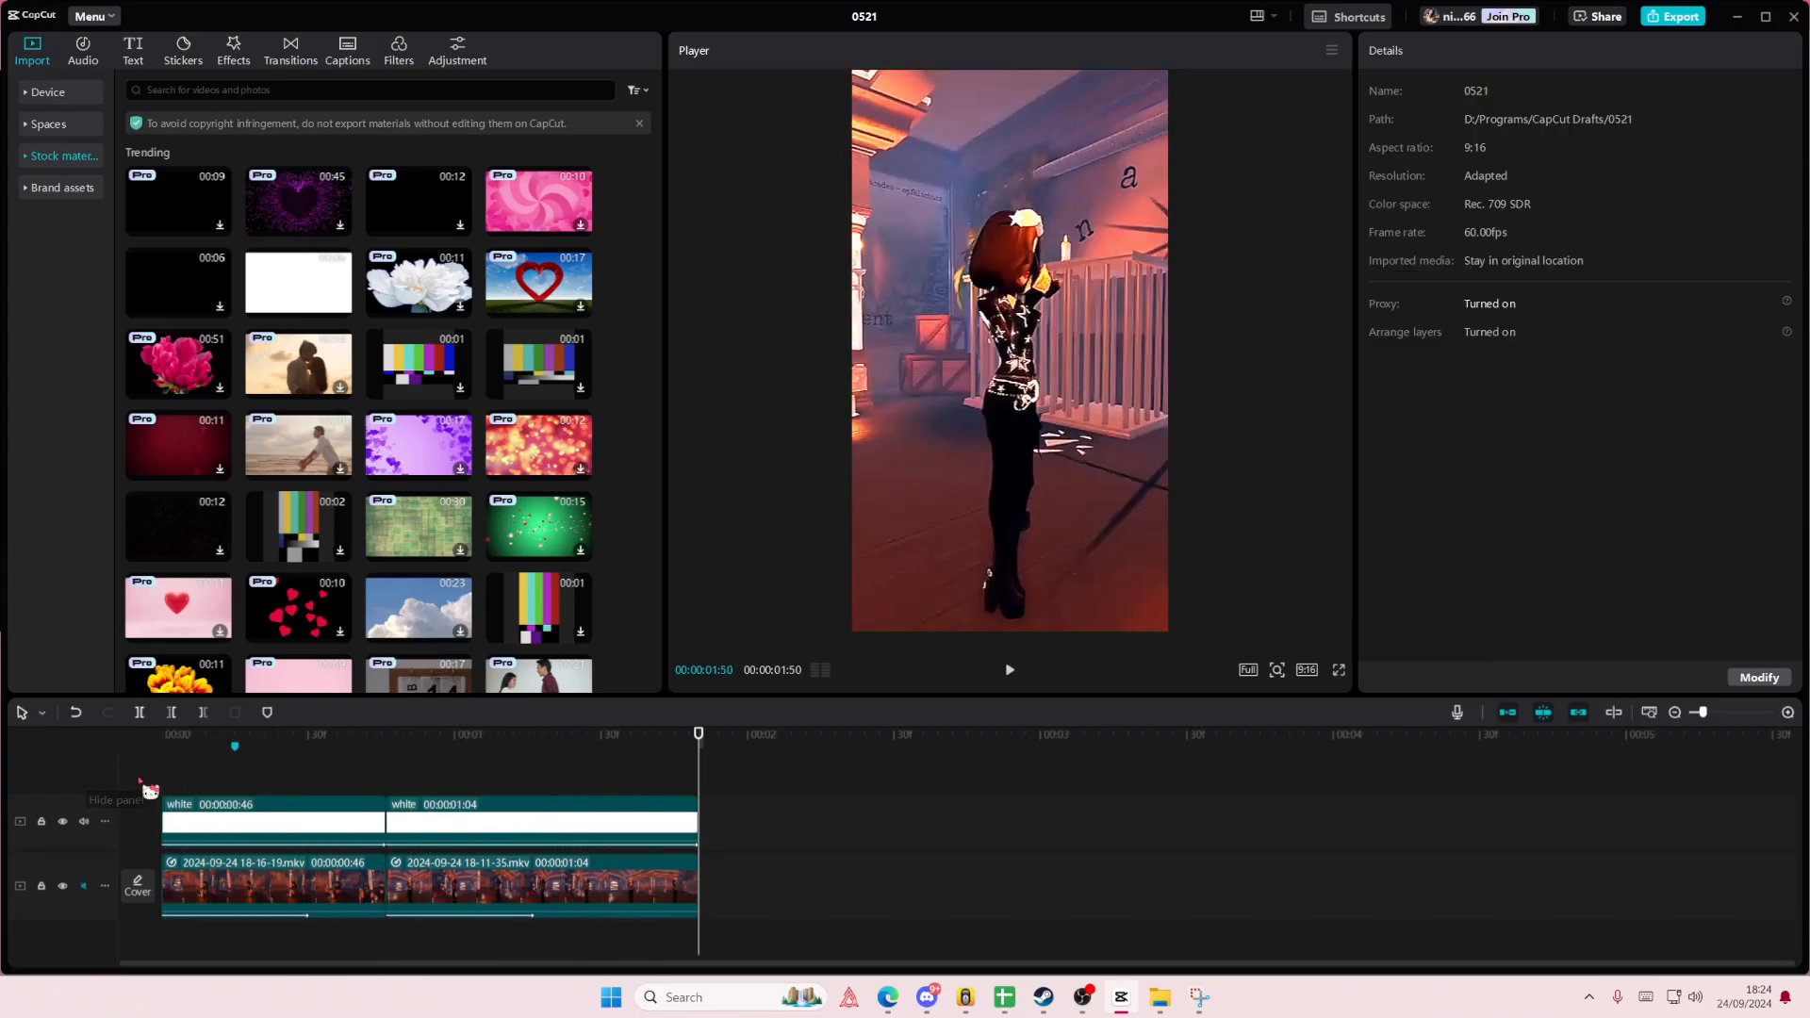
- Add a short Chromatic glitch effect over the cut between the clips and place a copy at the timeline's start
left_click(236, 55)
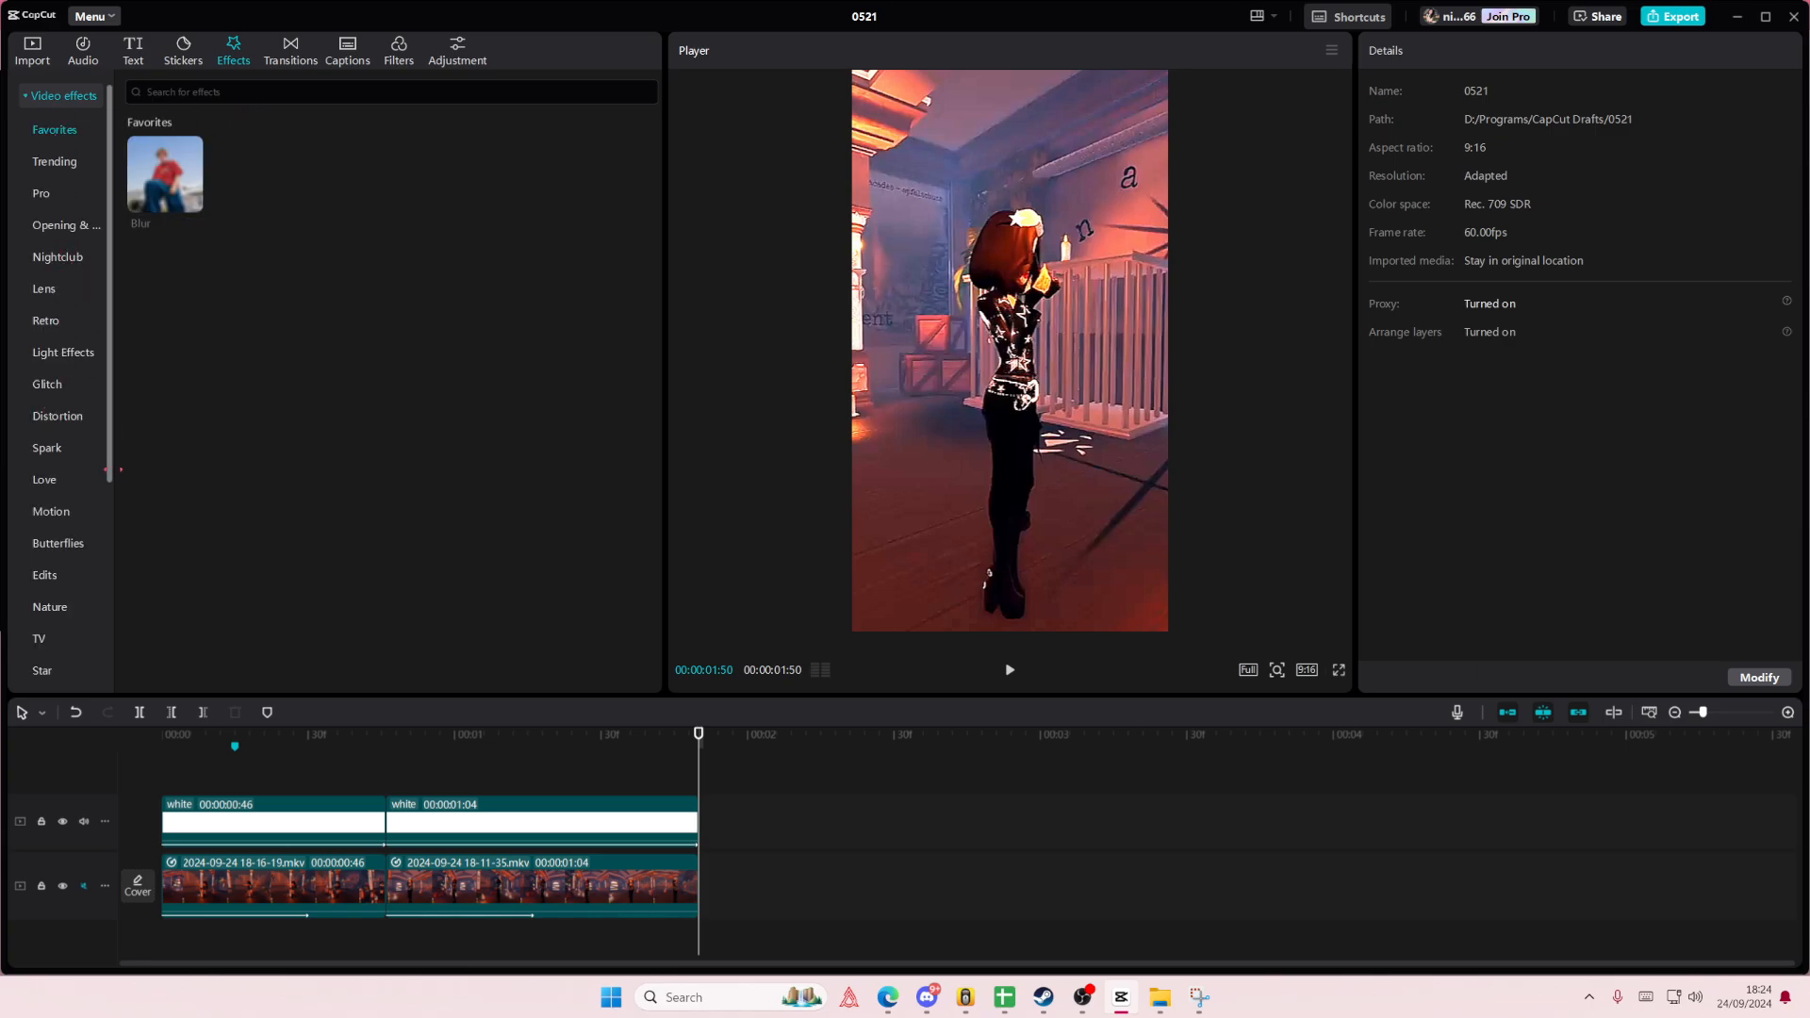
left_click(49, 387)
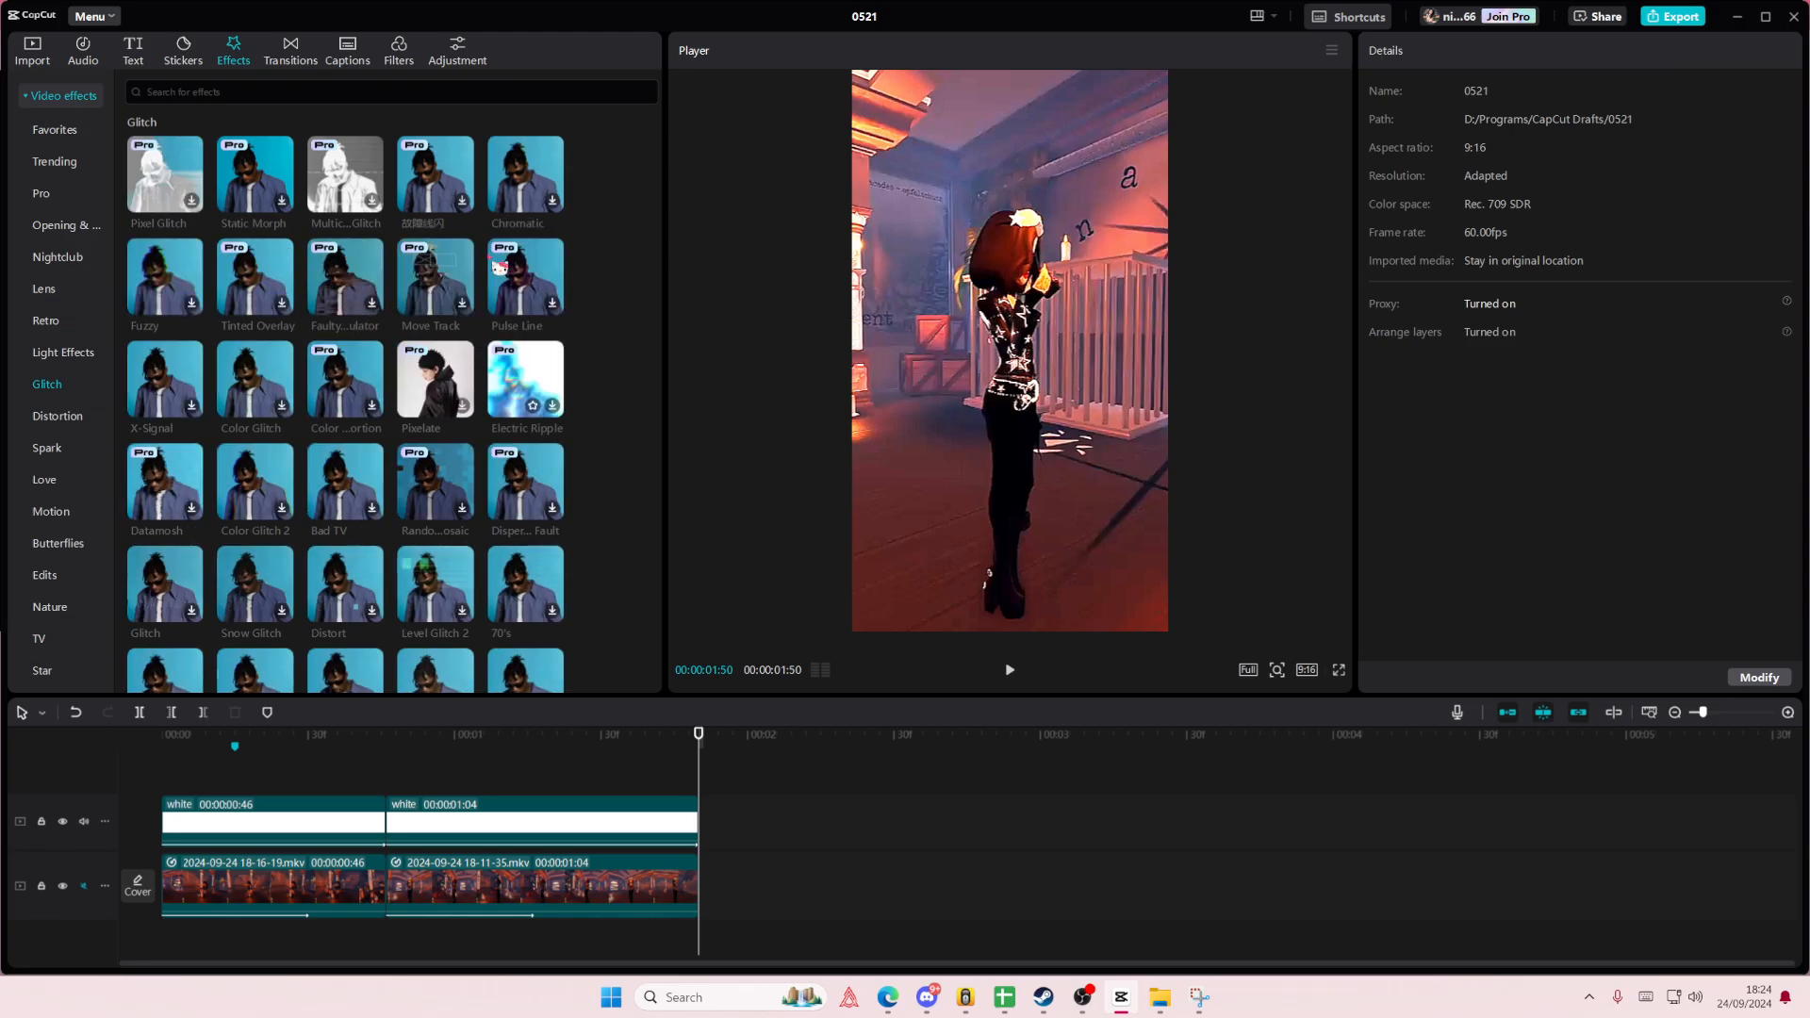
left_click_drag(520, 189, 361, 779)
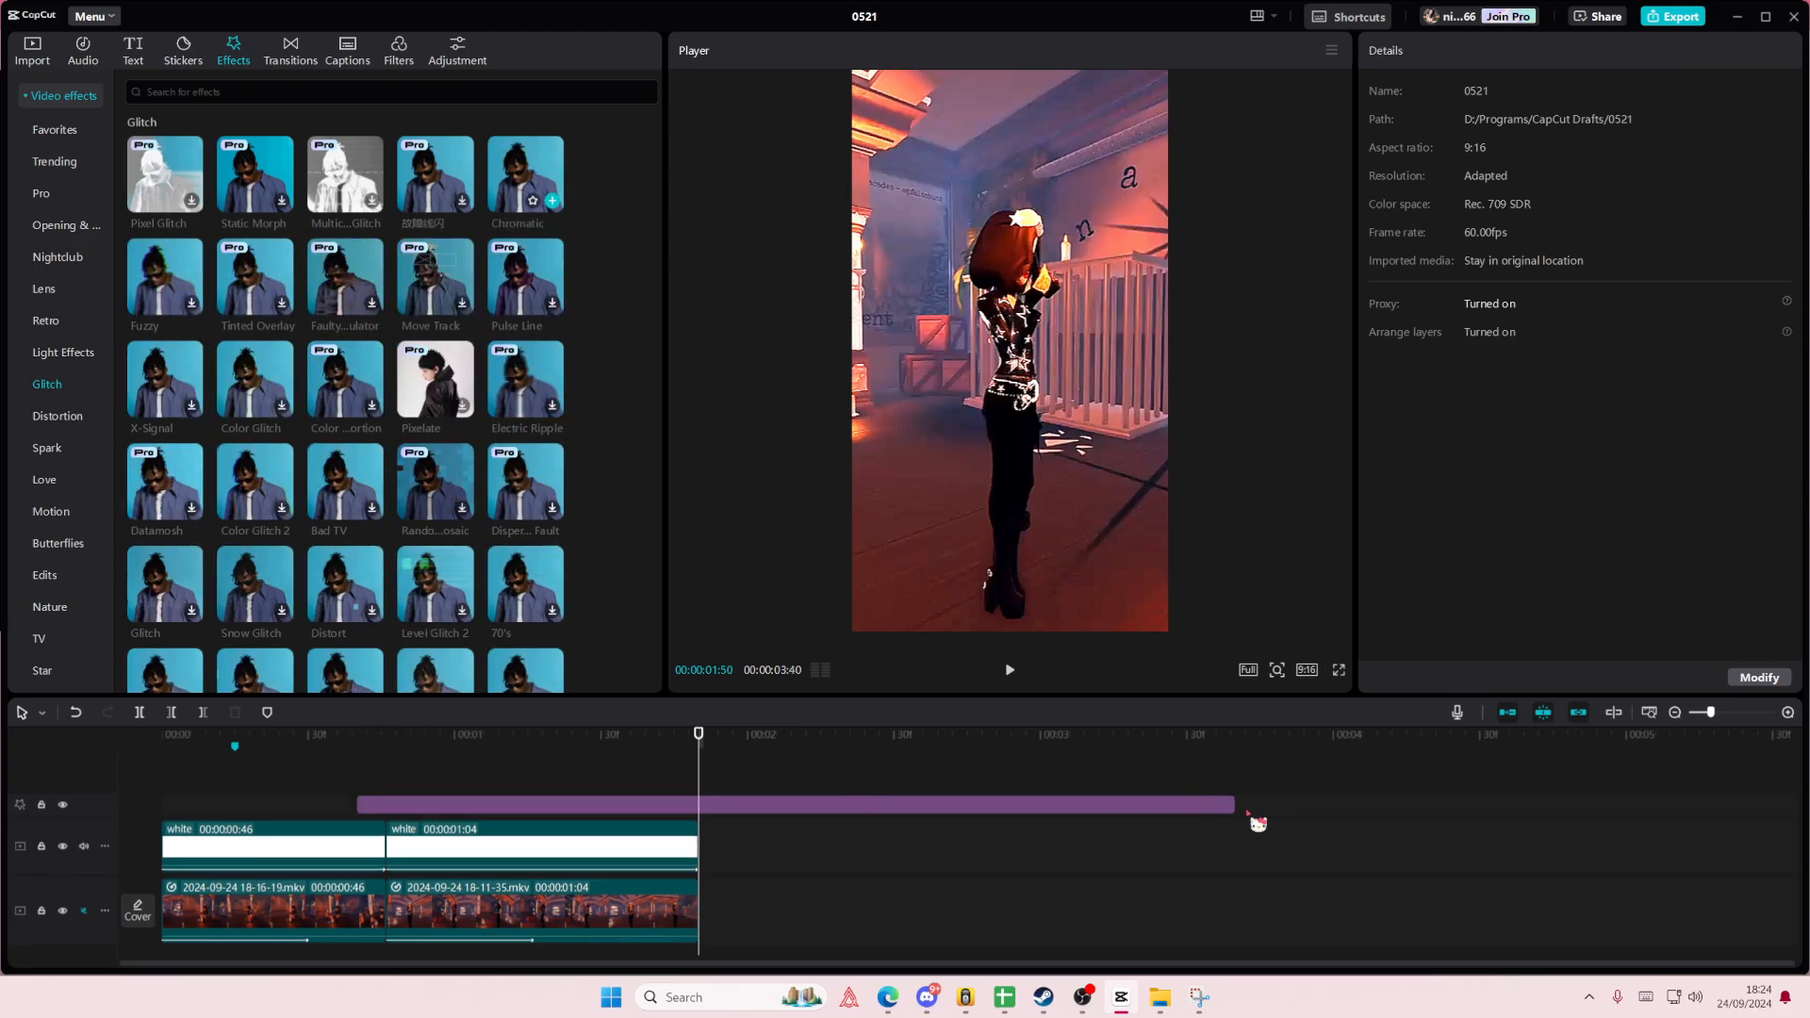
left_click_drag(1235, 804, 384, 804)
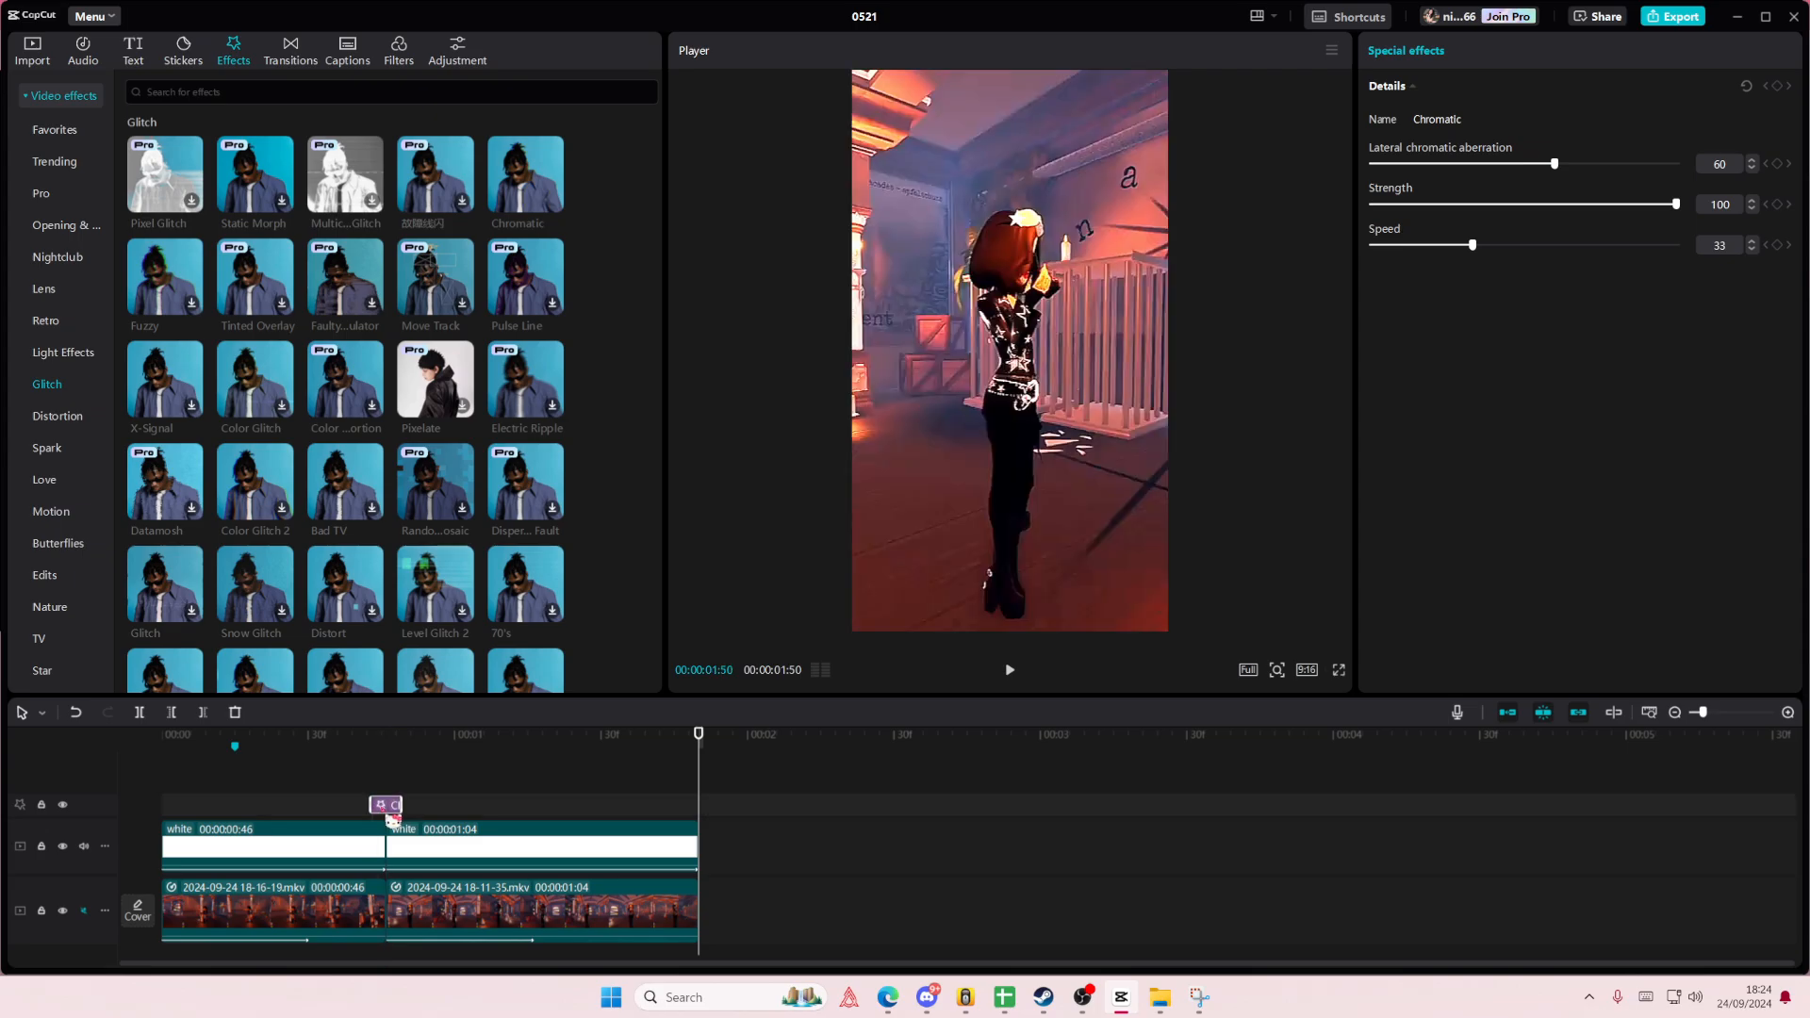
key("ctrl+v")
left_click_drag(281, 800, 150, 790)
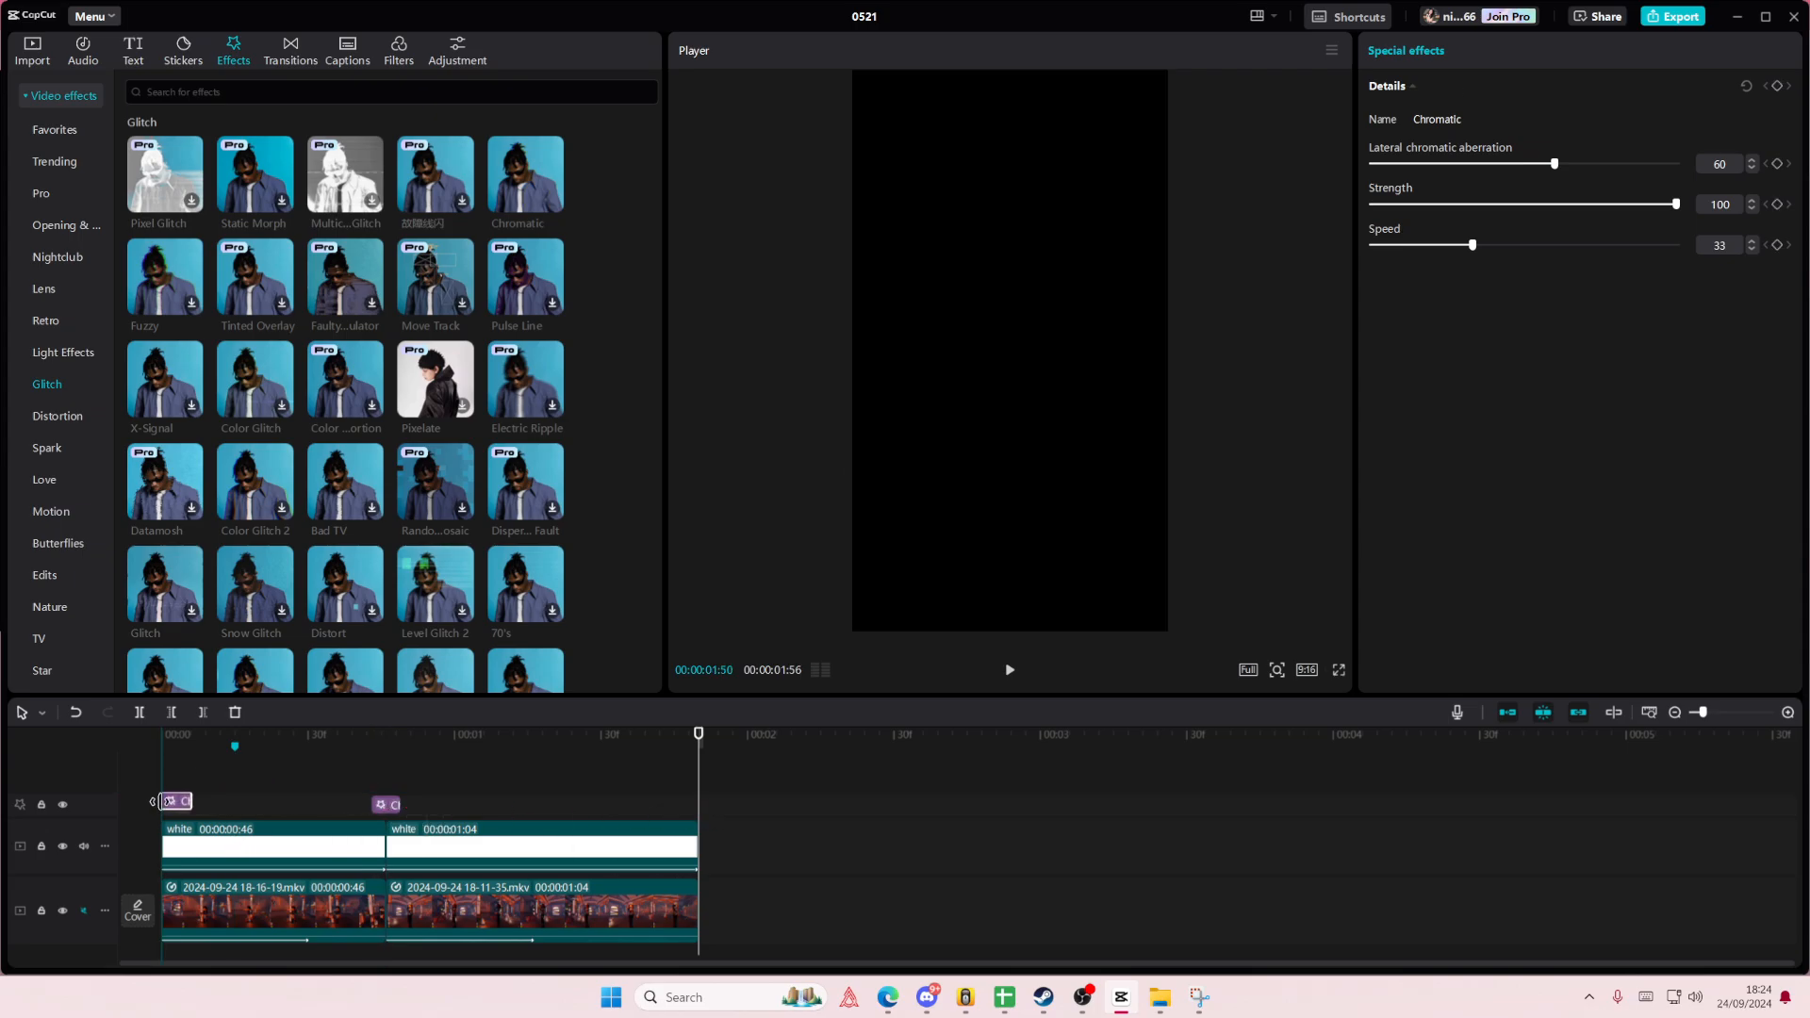
- Lengthen the Chromatic effect at the start of the first clip and replay the opening to check it
key("space")
key("space")
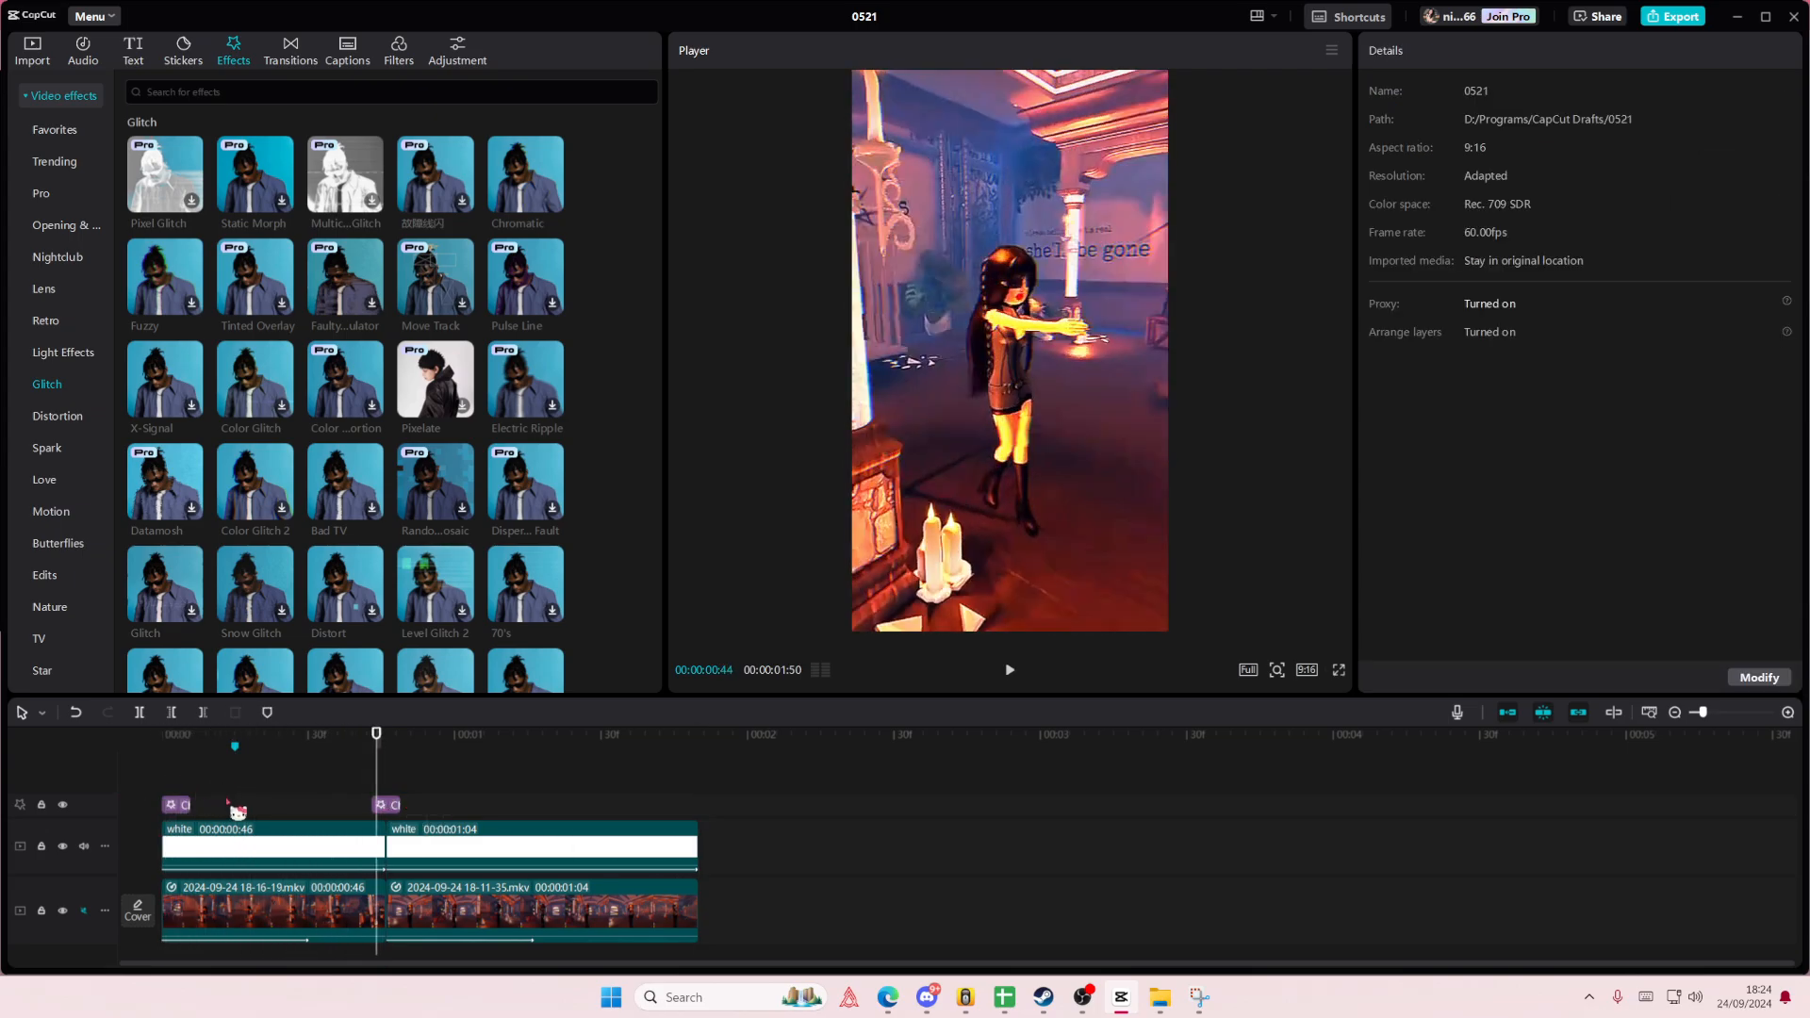
left_click_drag(190, 804, 149, 783)
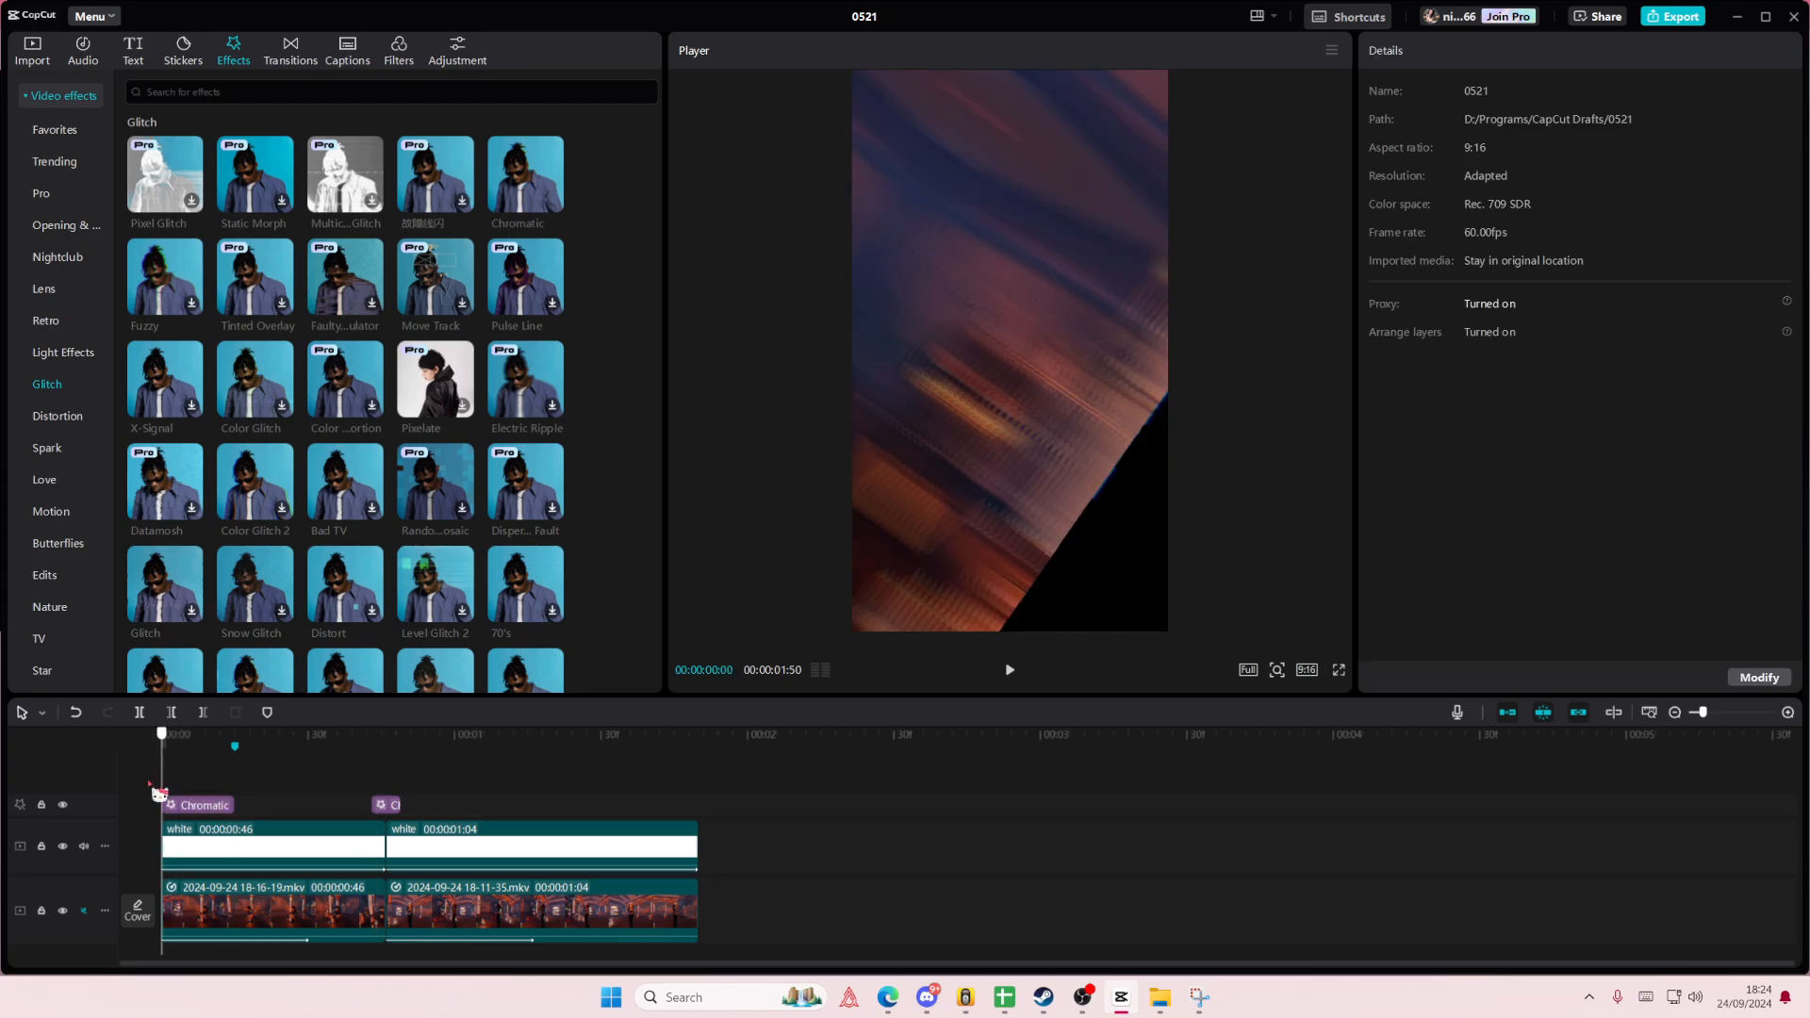
key("space")
key("space")
- Delete both Chromatic effects from the timeline
left_click(221, 801)
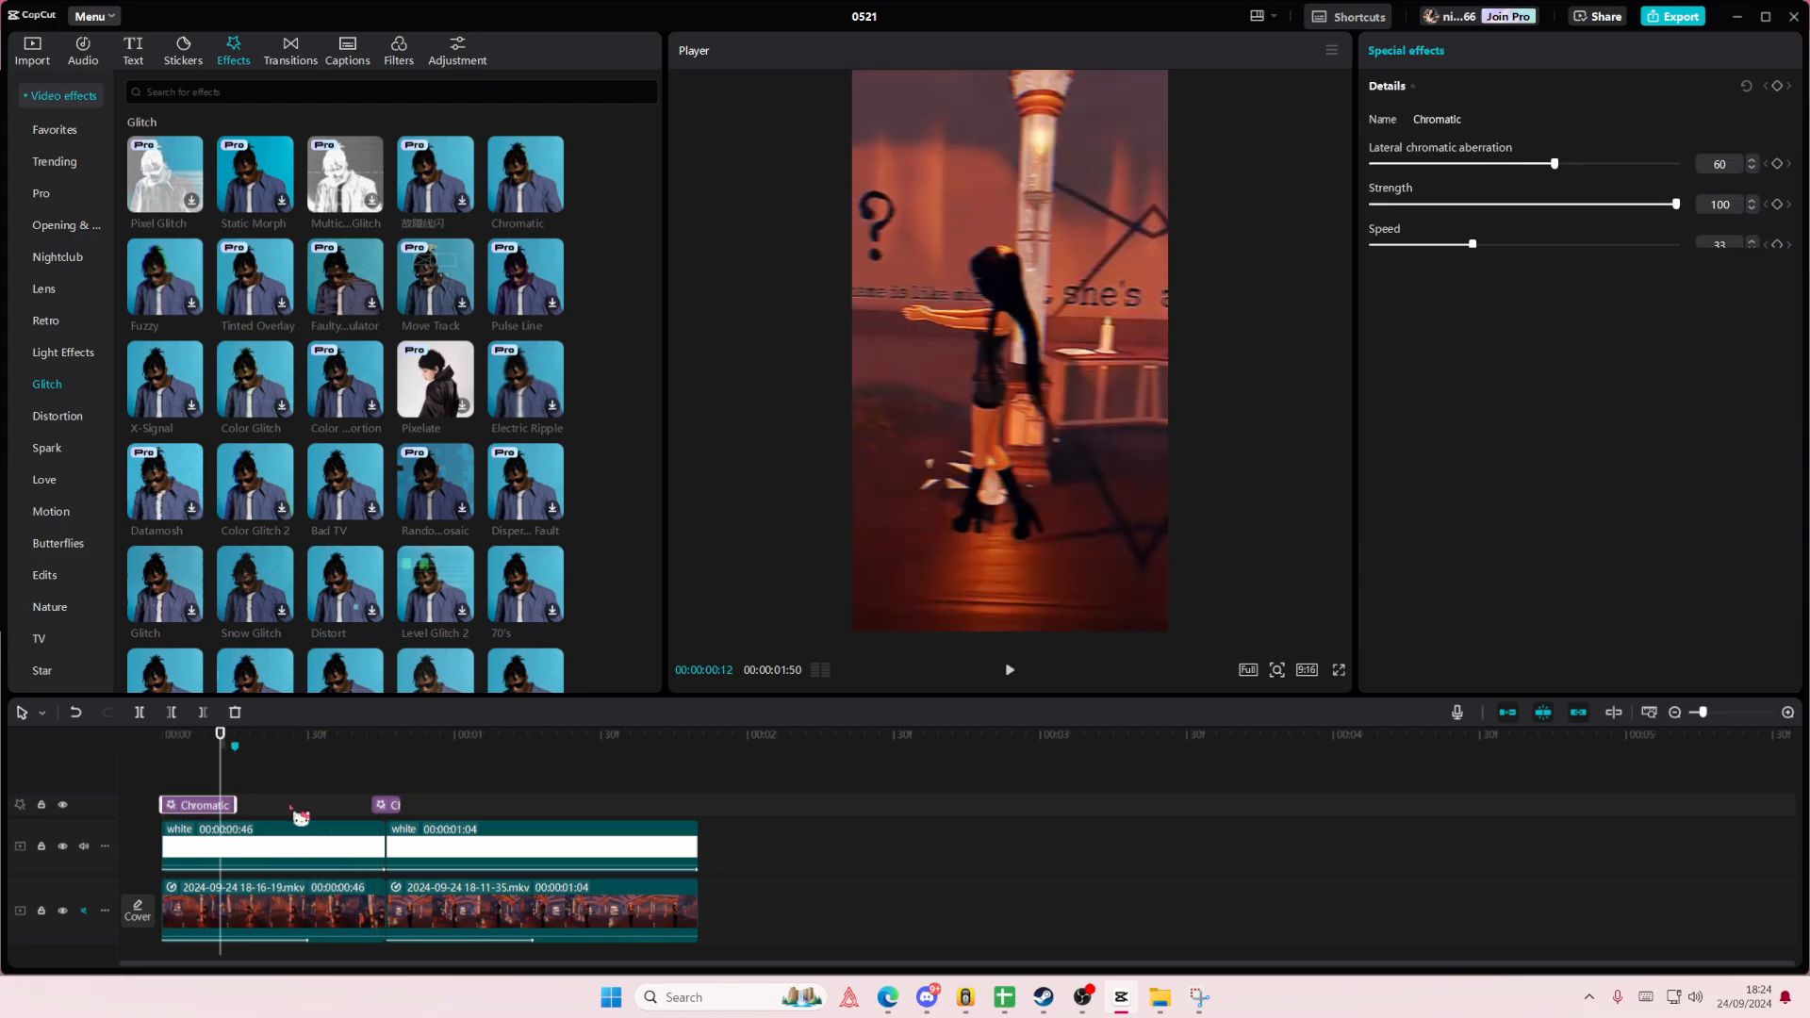
key("Delete")
left_click(387, 806)
key("Delete")
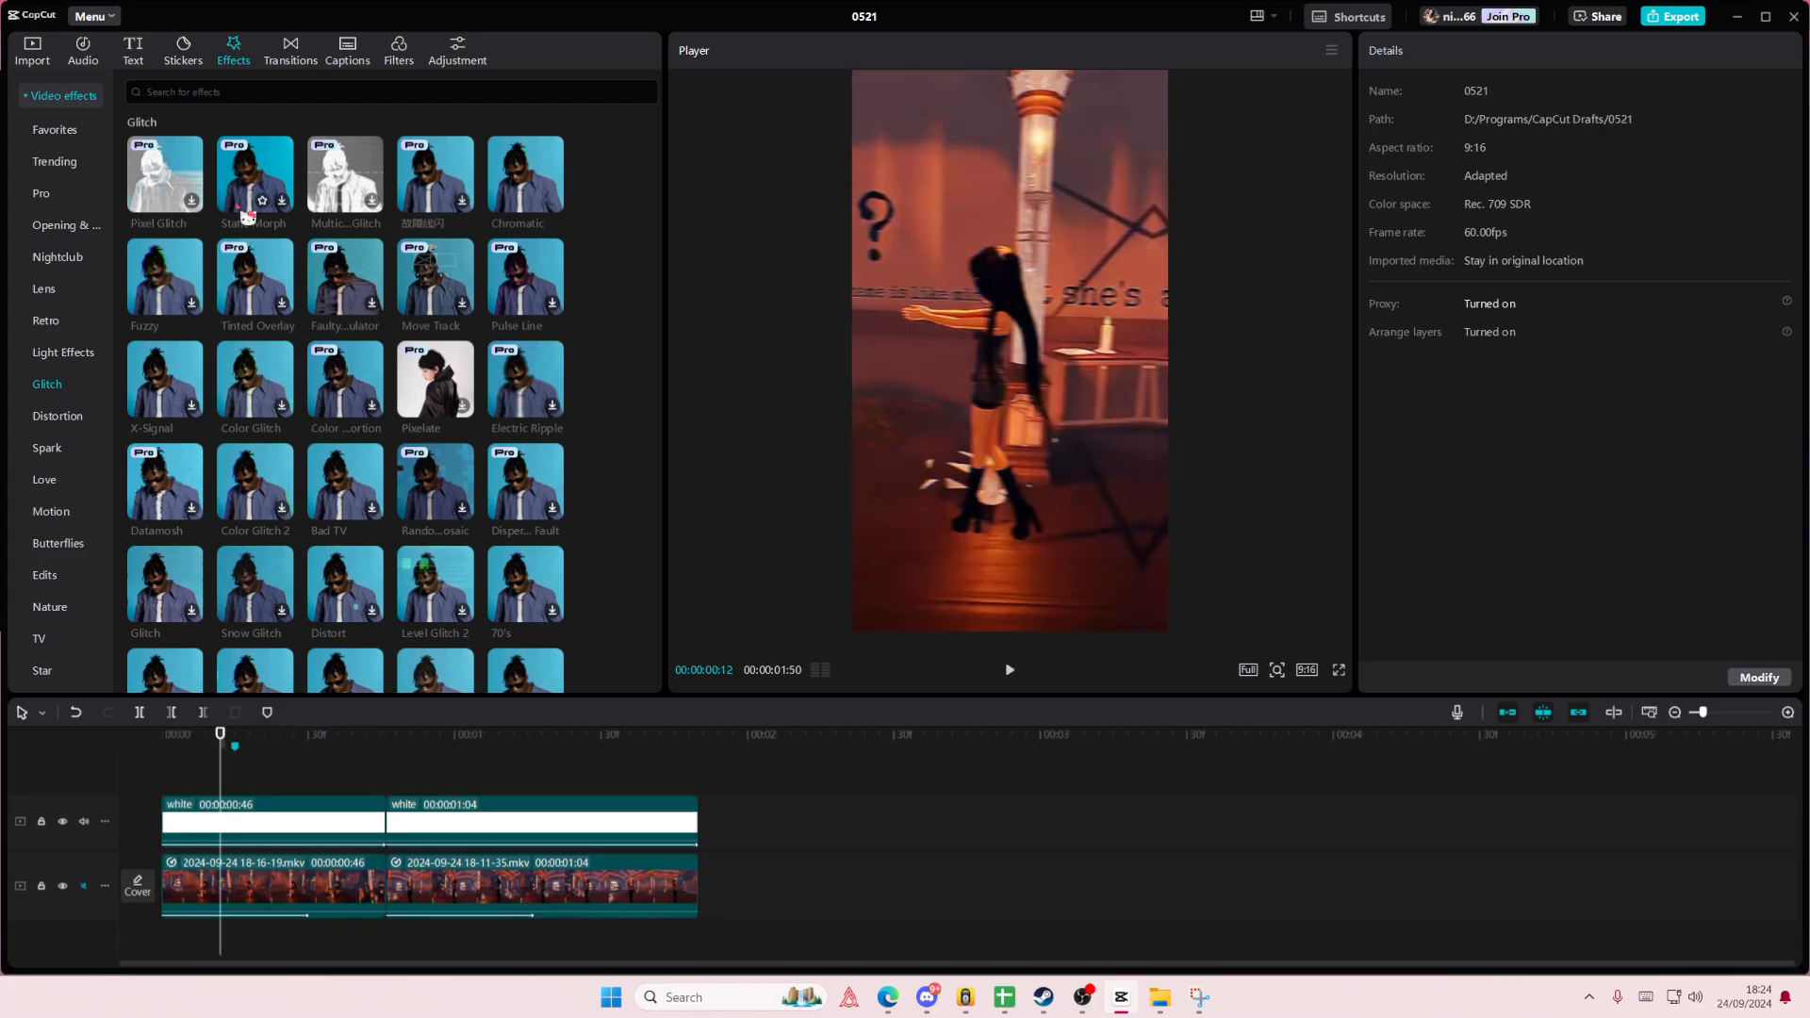
- Preview the Bad TV, Level Glitch 2 and Distort effects, and apply Distort over the first 12 frames
left_click(341, 497)
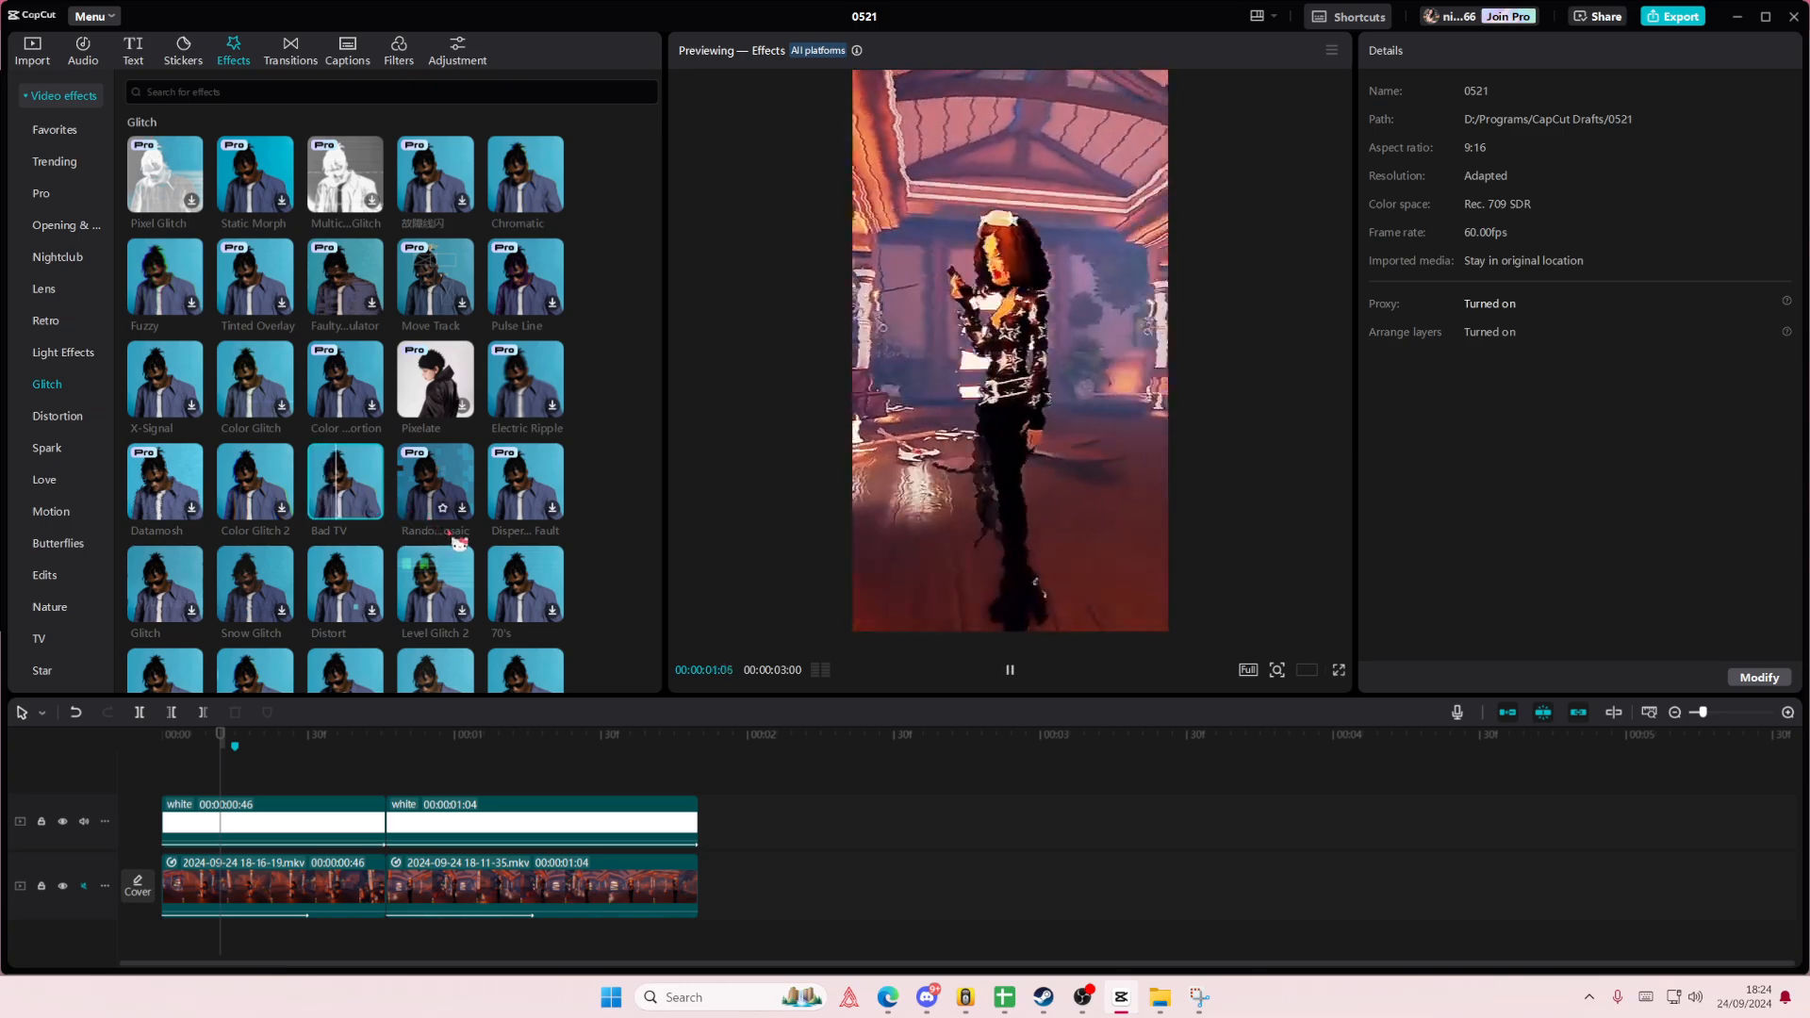
left_click(433, 568)
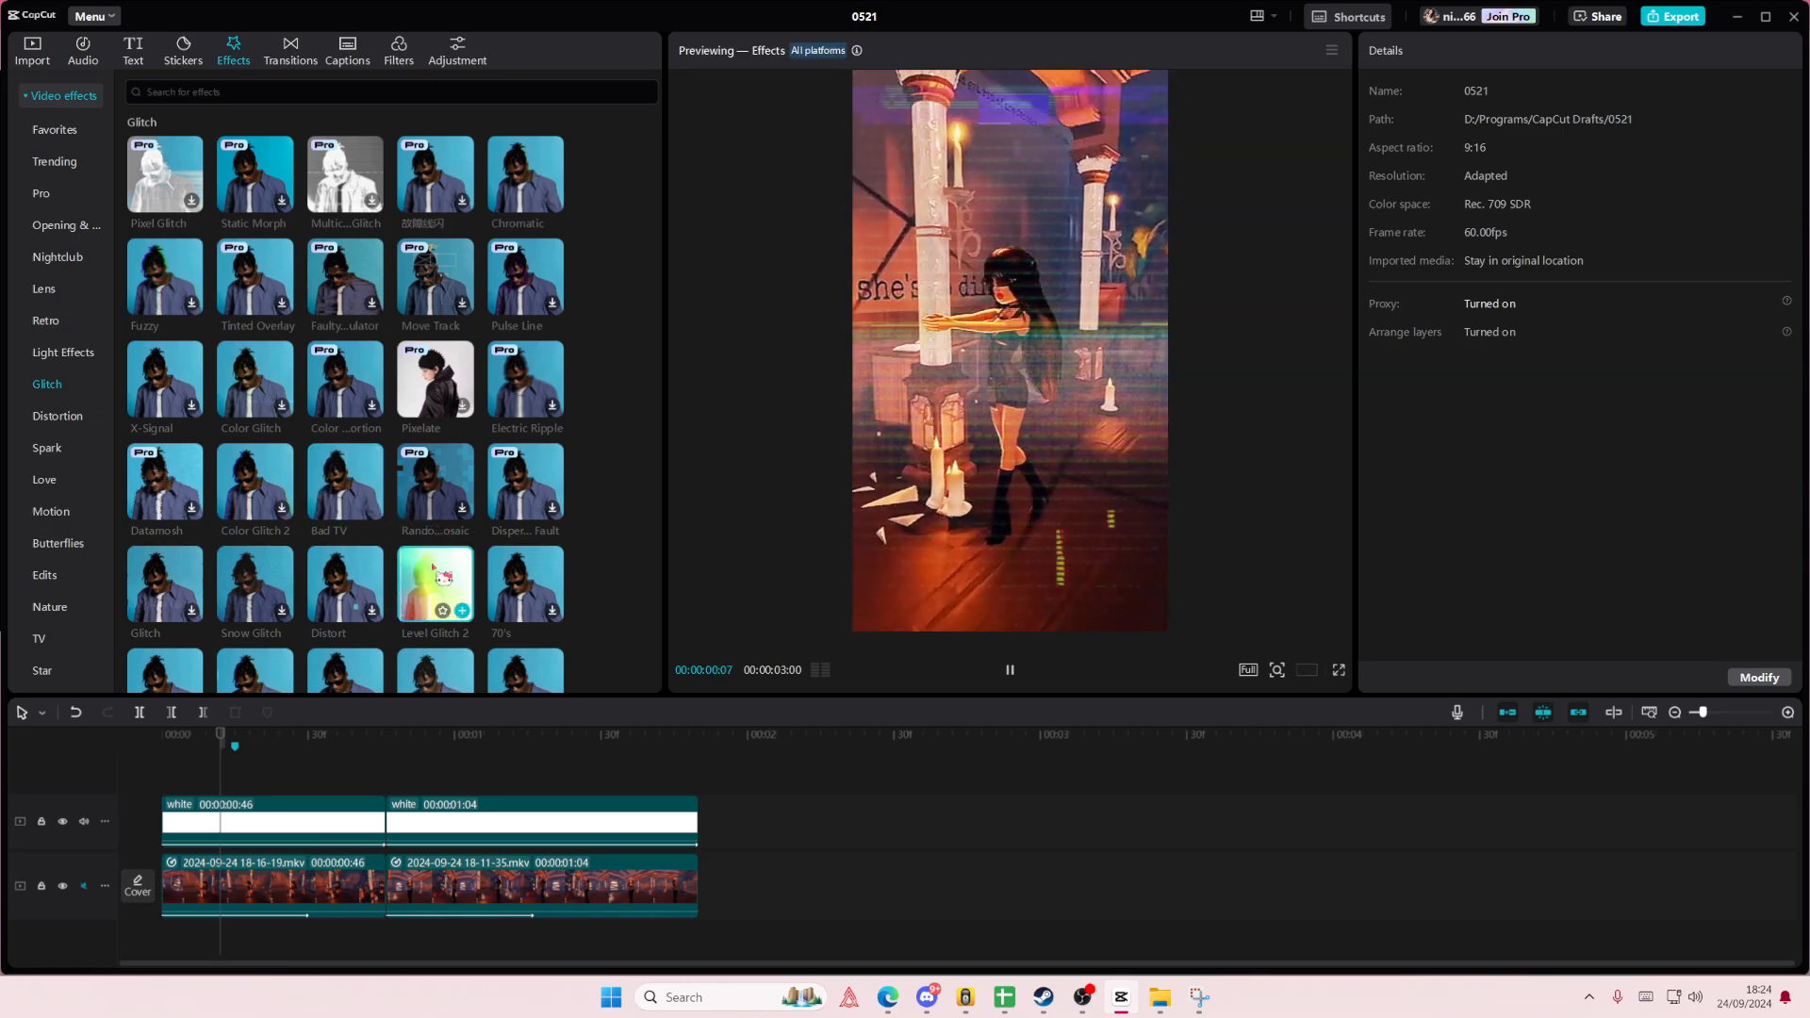
left_click(341, 581)
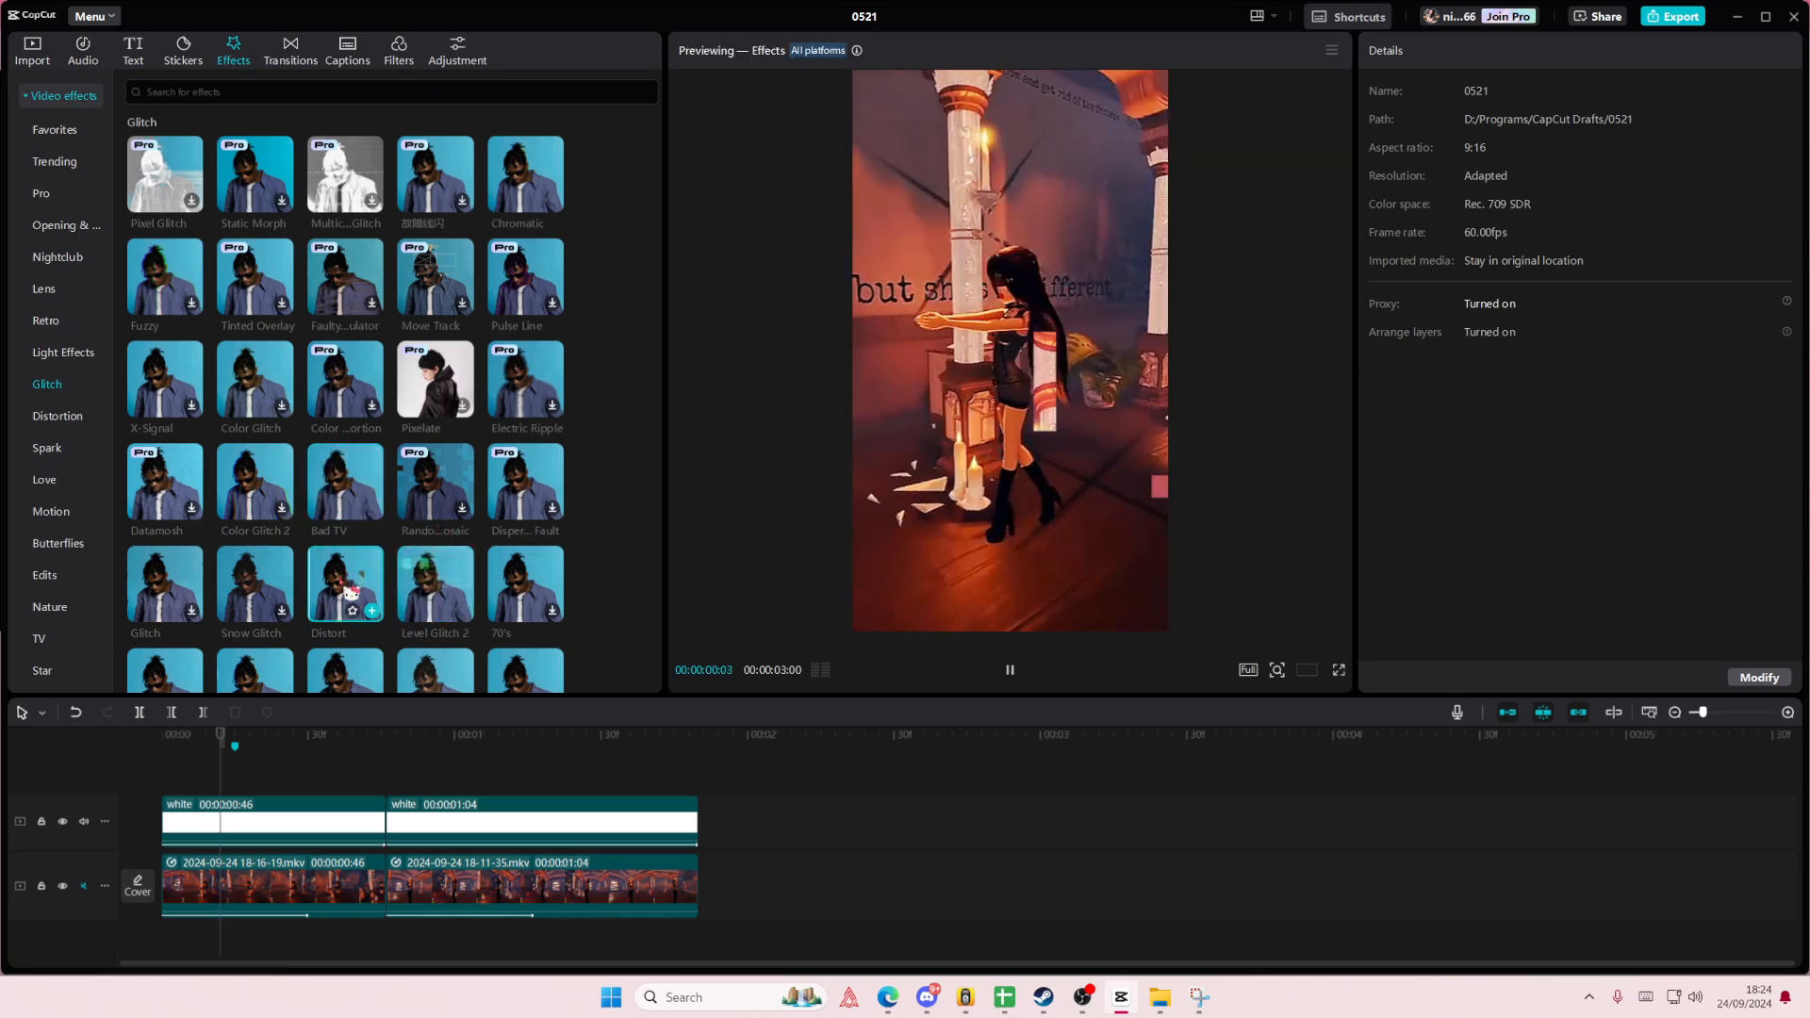
left_click_drag(350, 592, 174, 804)
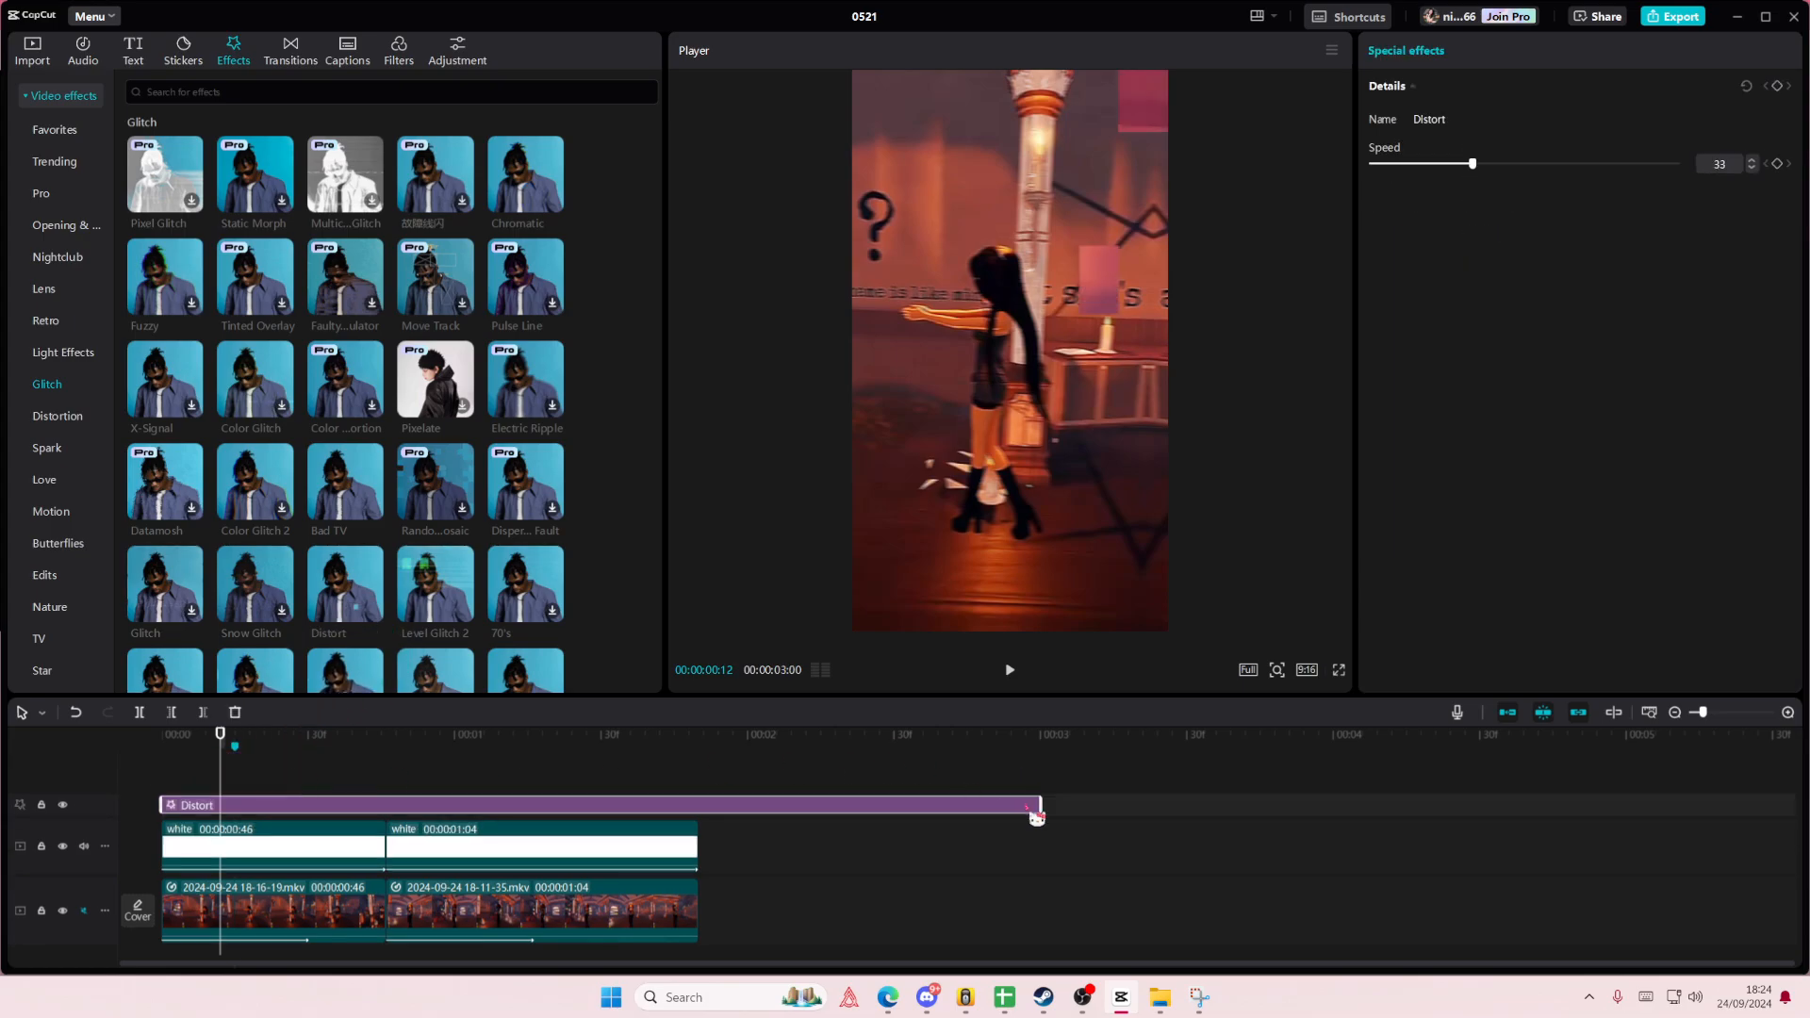
left_click_drag(706, 787, 221, 804)
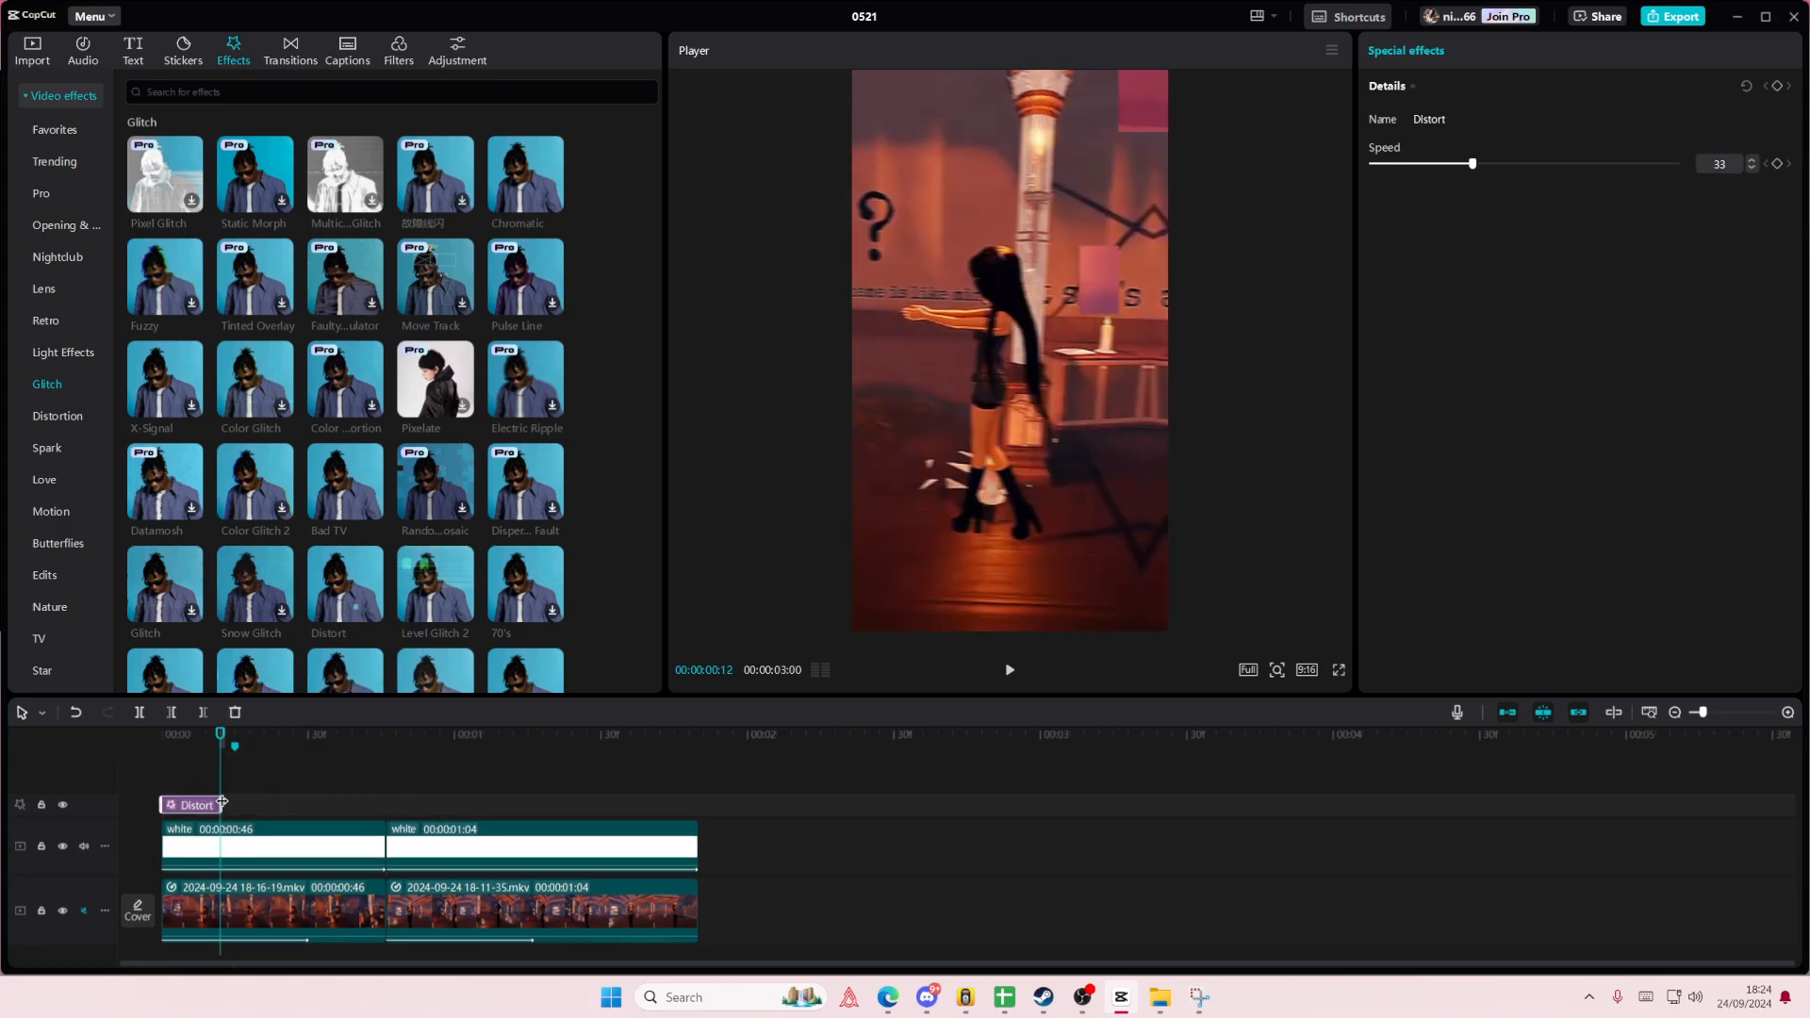
- Copy the short Distort effect across the cut between the two clips and play the sequence from the start
key("ctrl+c")
key("ctrl+v")
left_click_drag(362, 804, 368, 800)
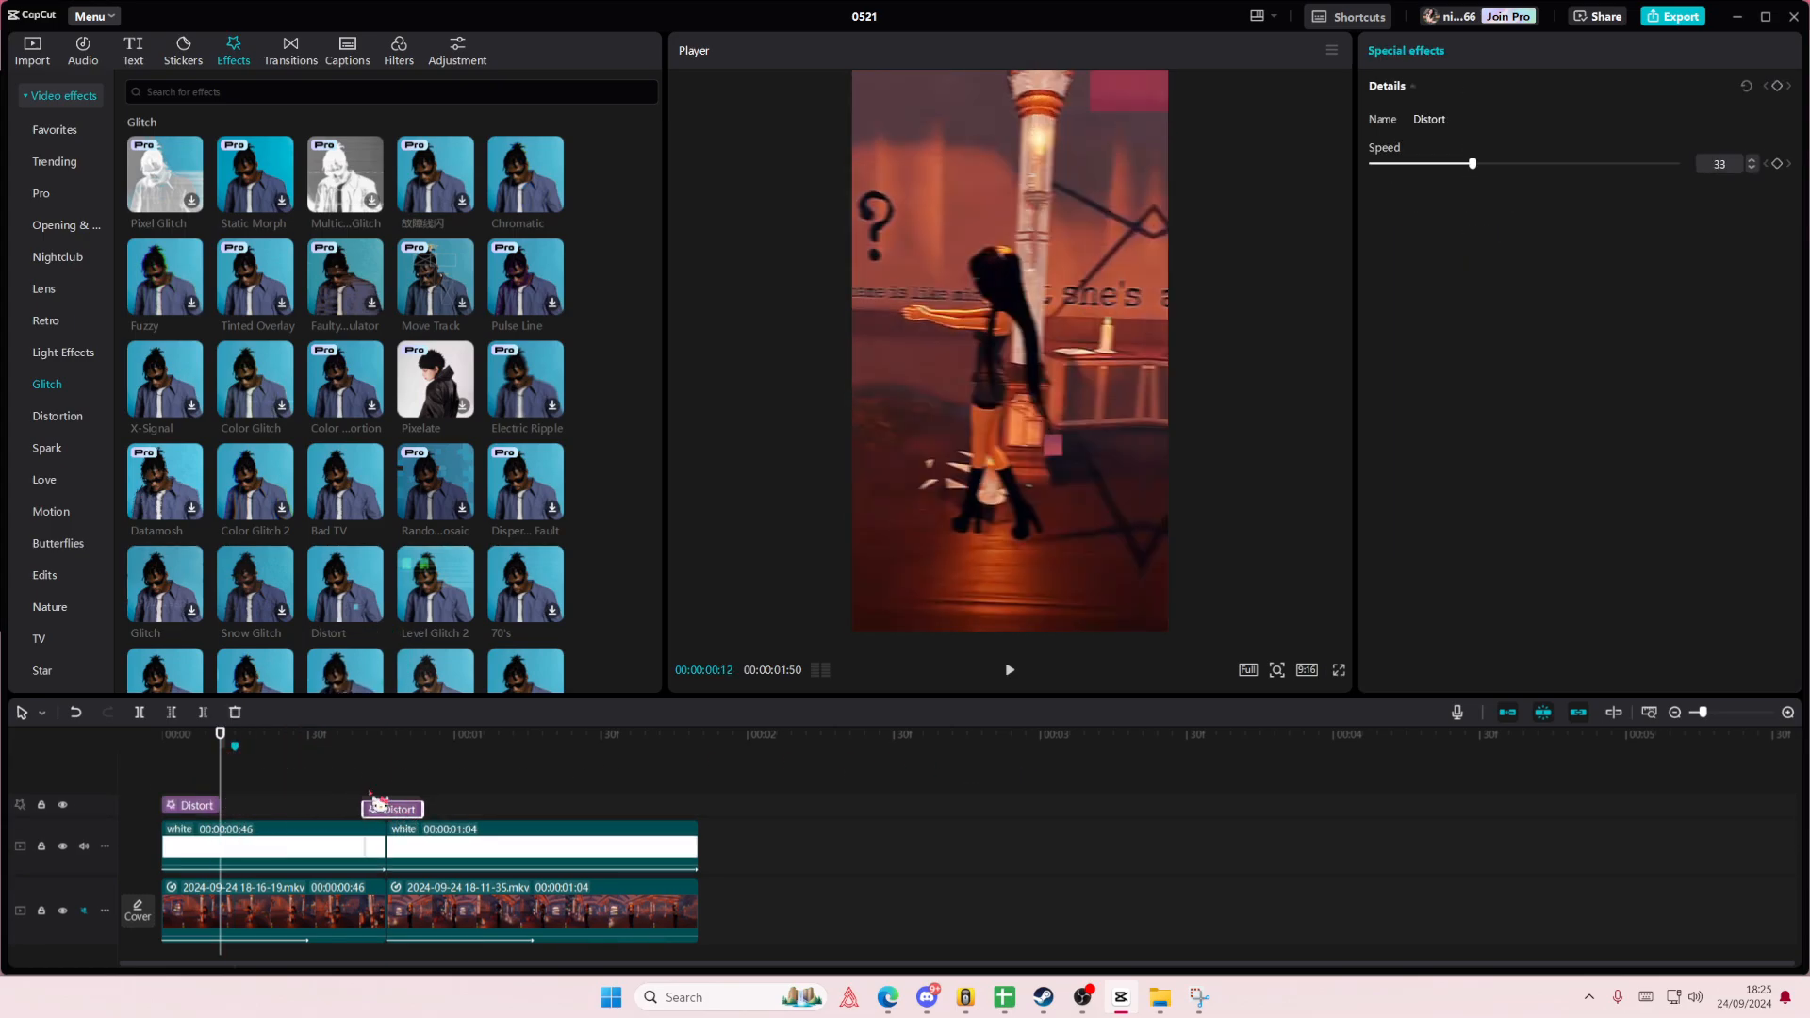
left_click(327, 778)
left_click(142, 759)
key("space")
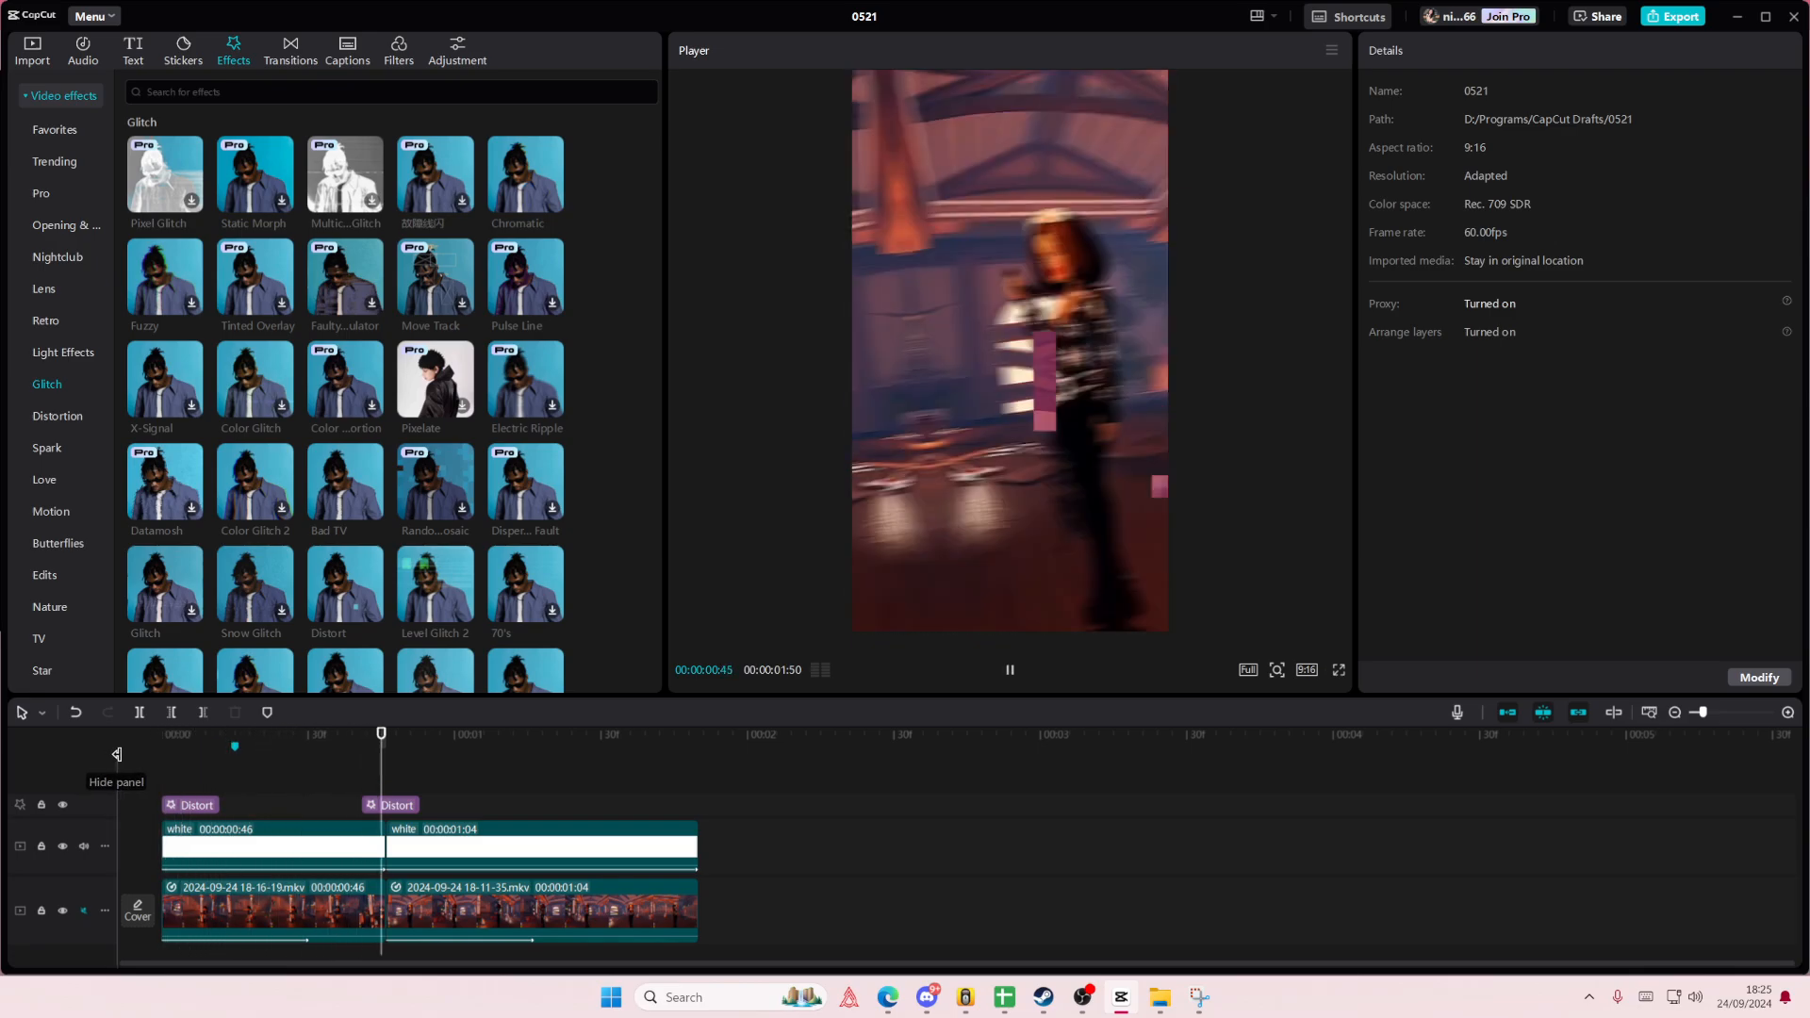
left_click(316, 786)
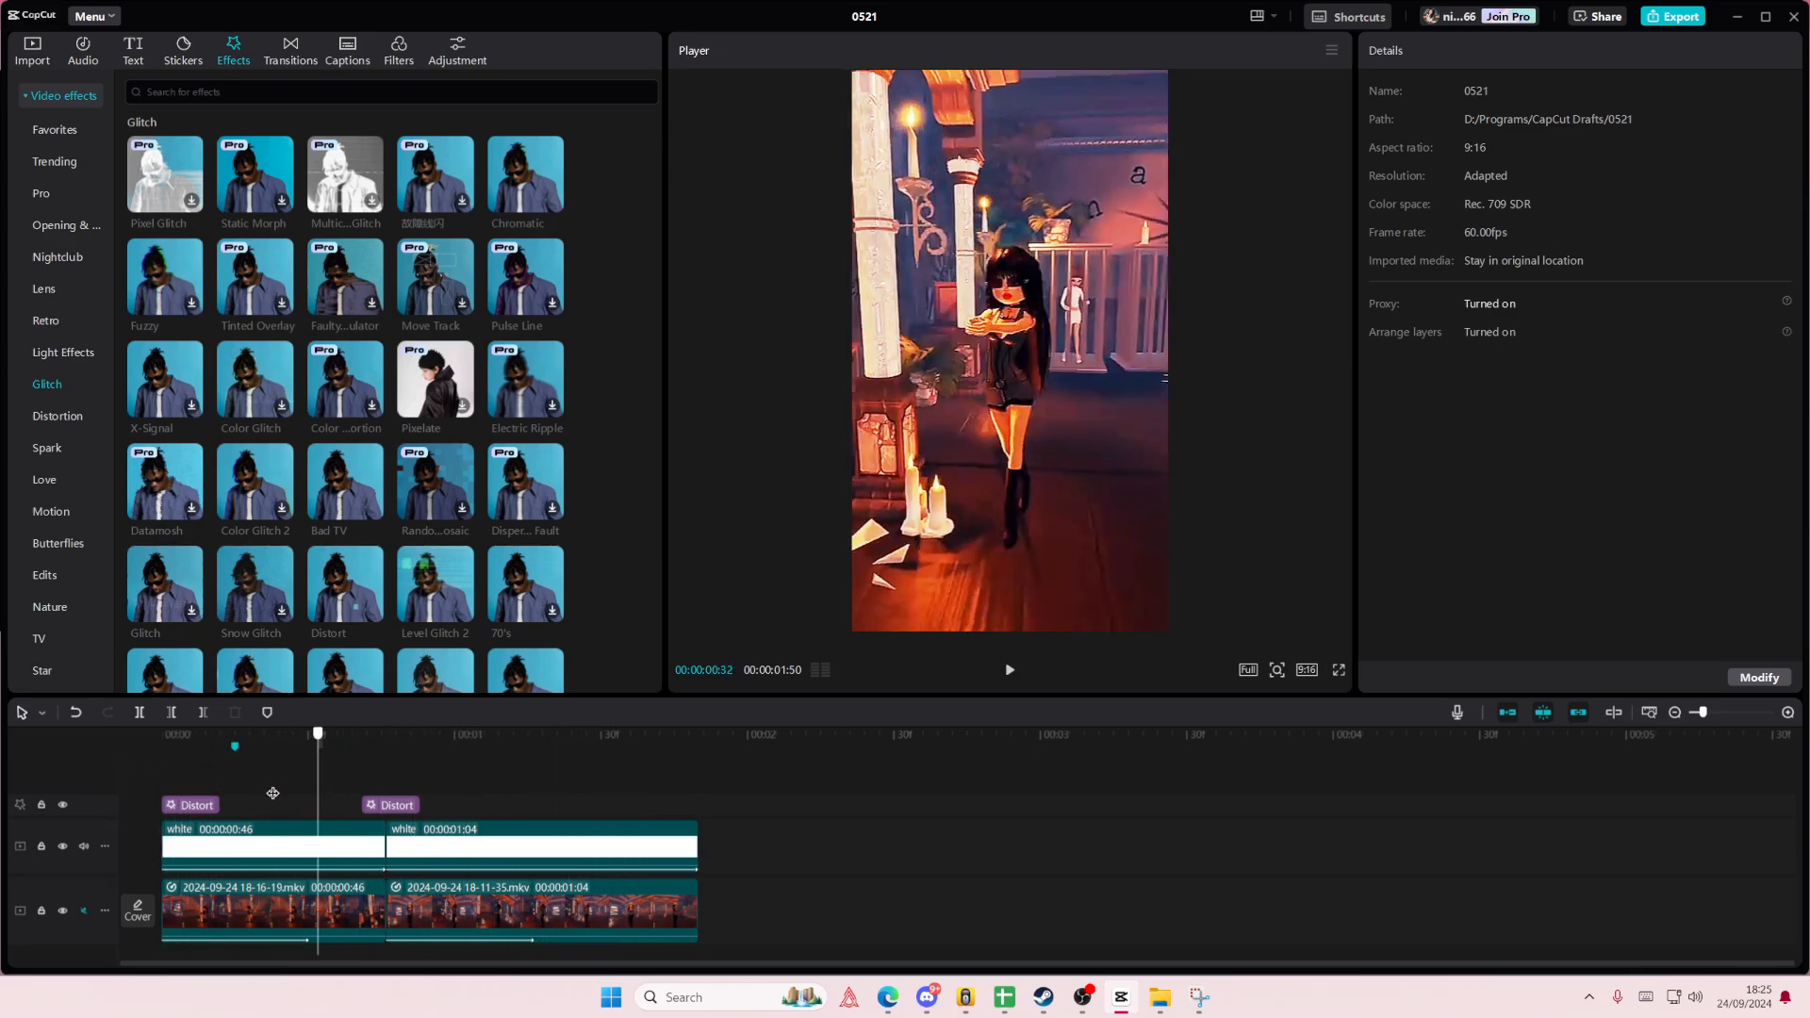
- Slow the first clip by lowering the middle, start and end points of its custom speed curve, and play it back
left_click(249, 789)
left_click(275, 904)
left_click(1484, 53)
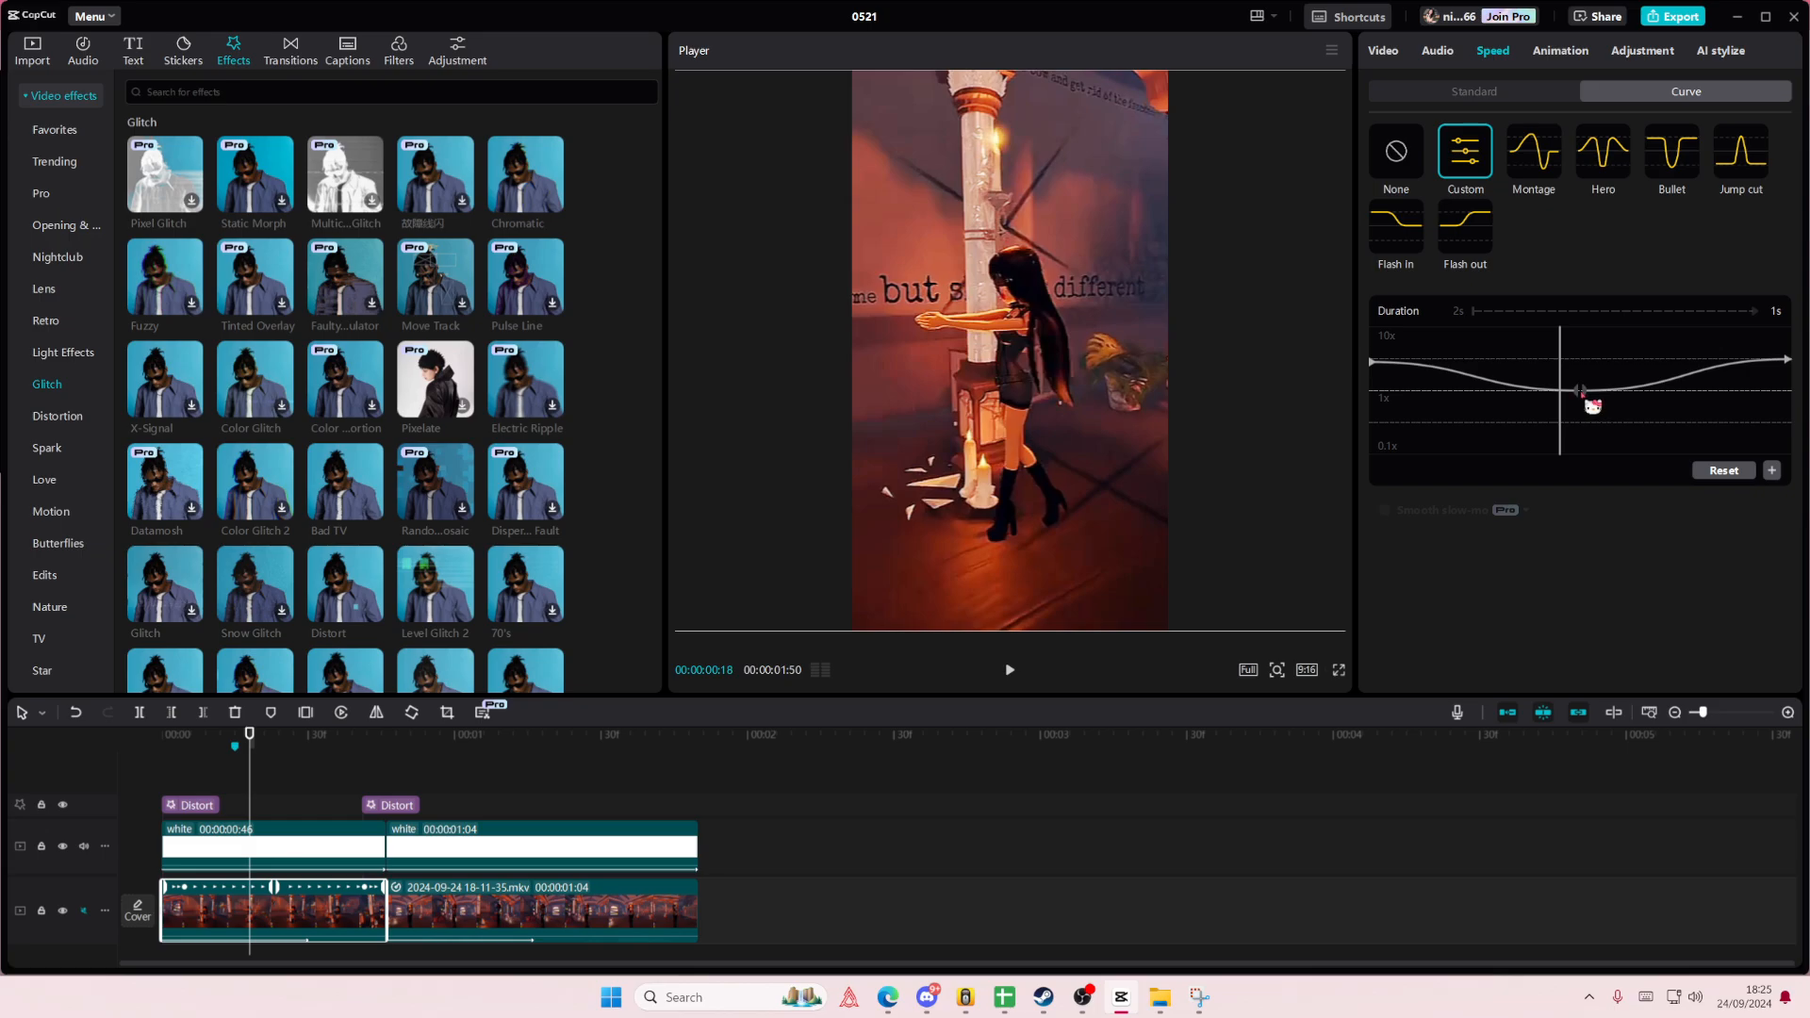
left_click_drag(1581, 391, 1585, 438)
left_click_drag(1372, 376, 1372, 390)
left_click_drag(1788, 360, 1787, 390)
left_click(207, 780)
key("space")
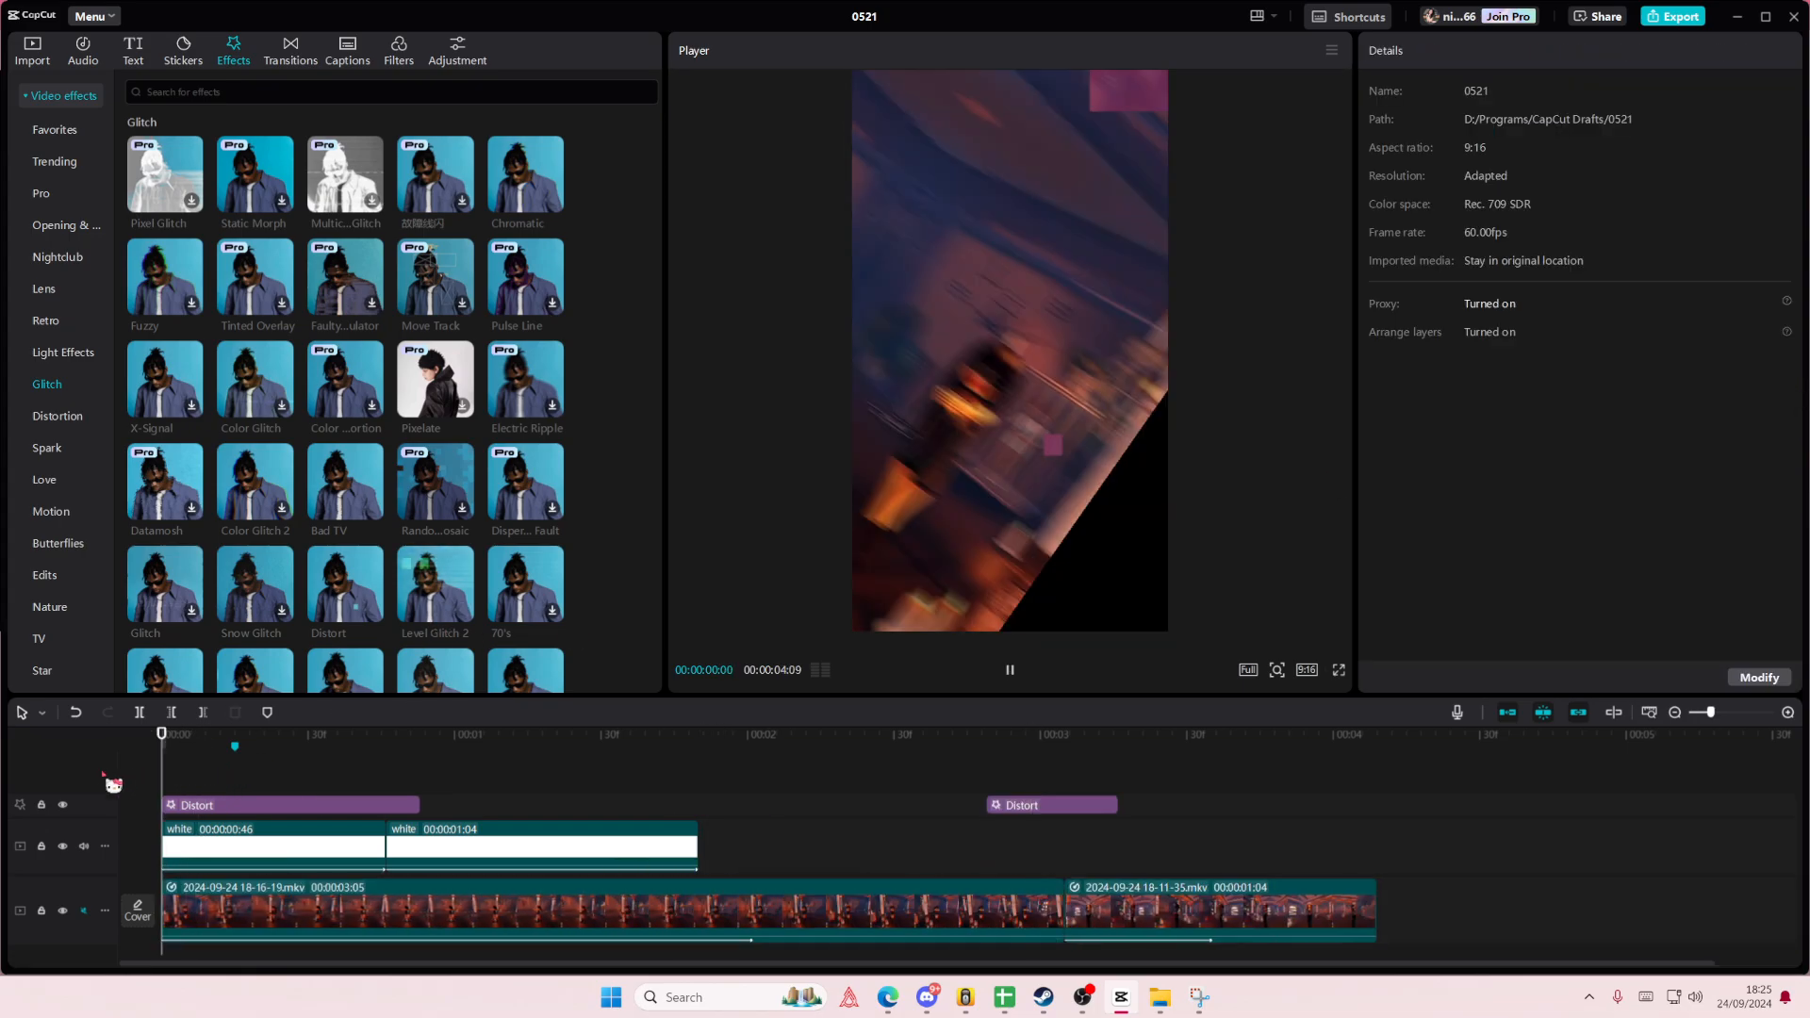
key("space")
- Undo the most recent speed curve changes on the first clip and replay the sequence
key("ctrl+z")
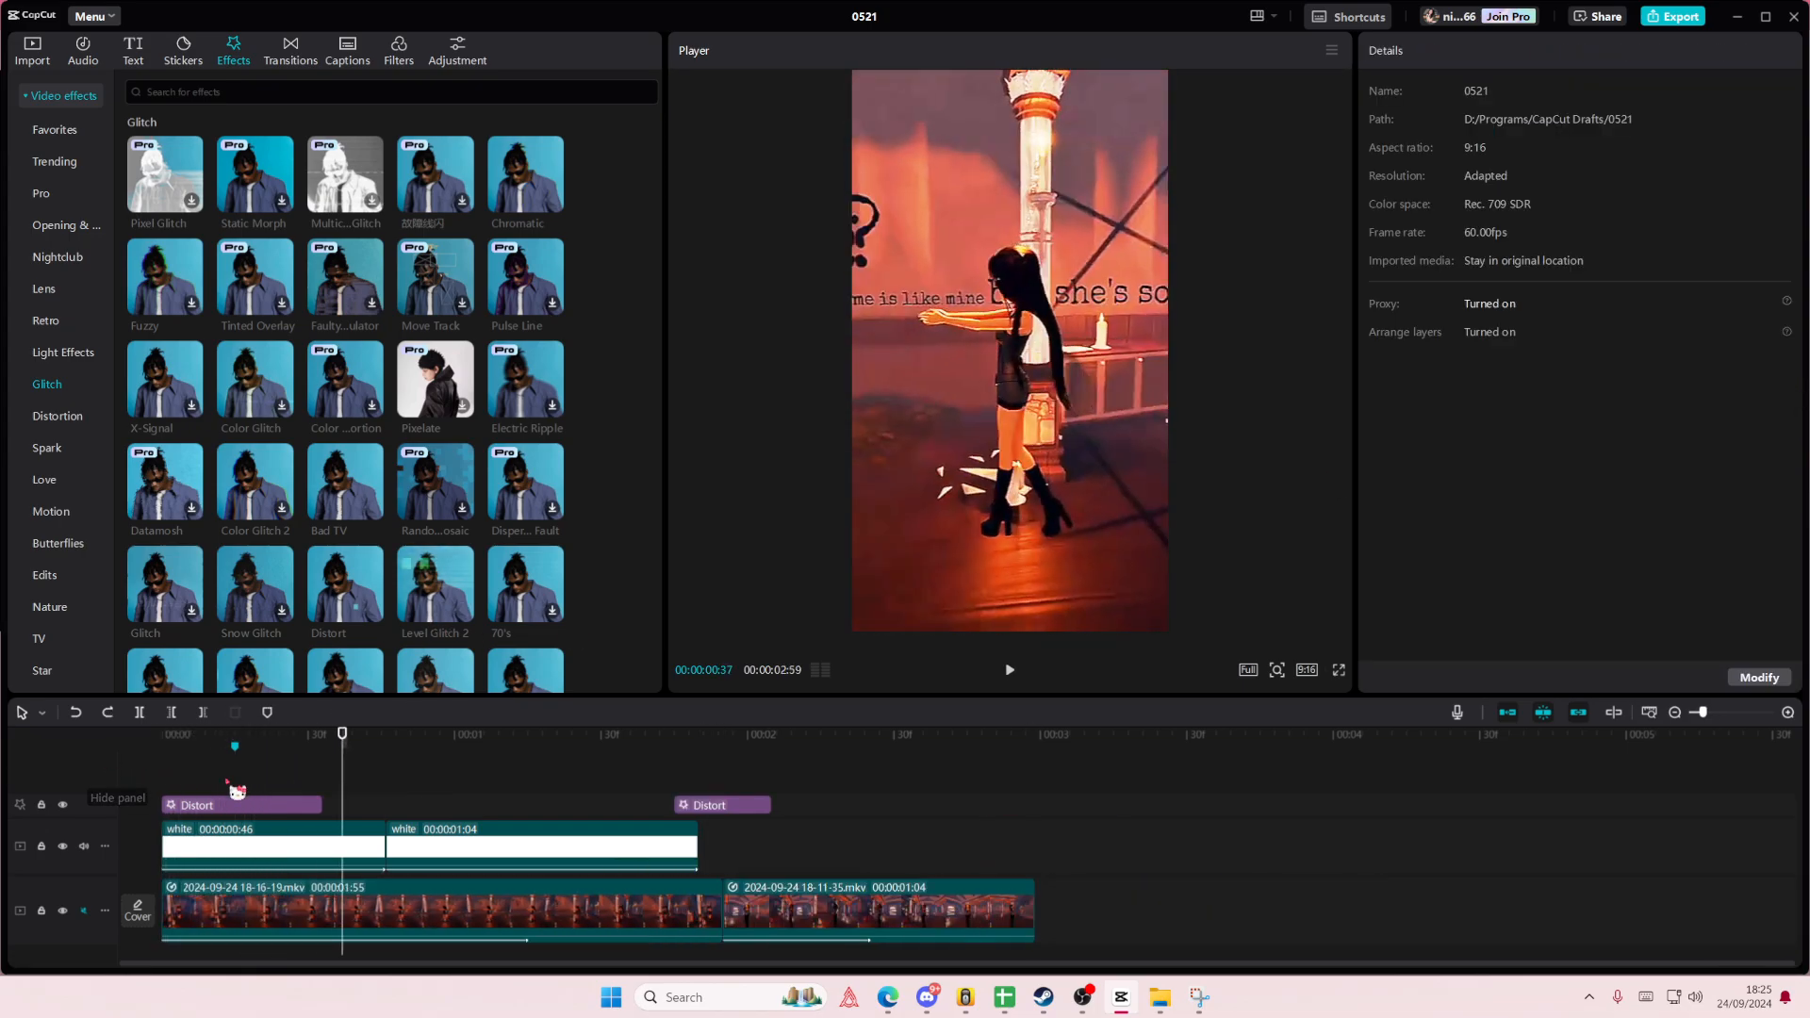
key("ctrl+z")
key("space")
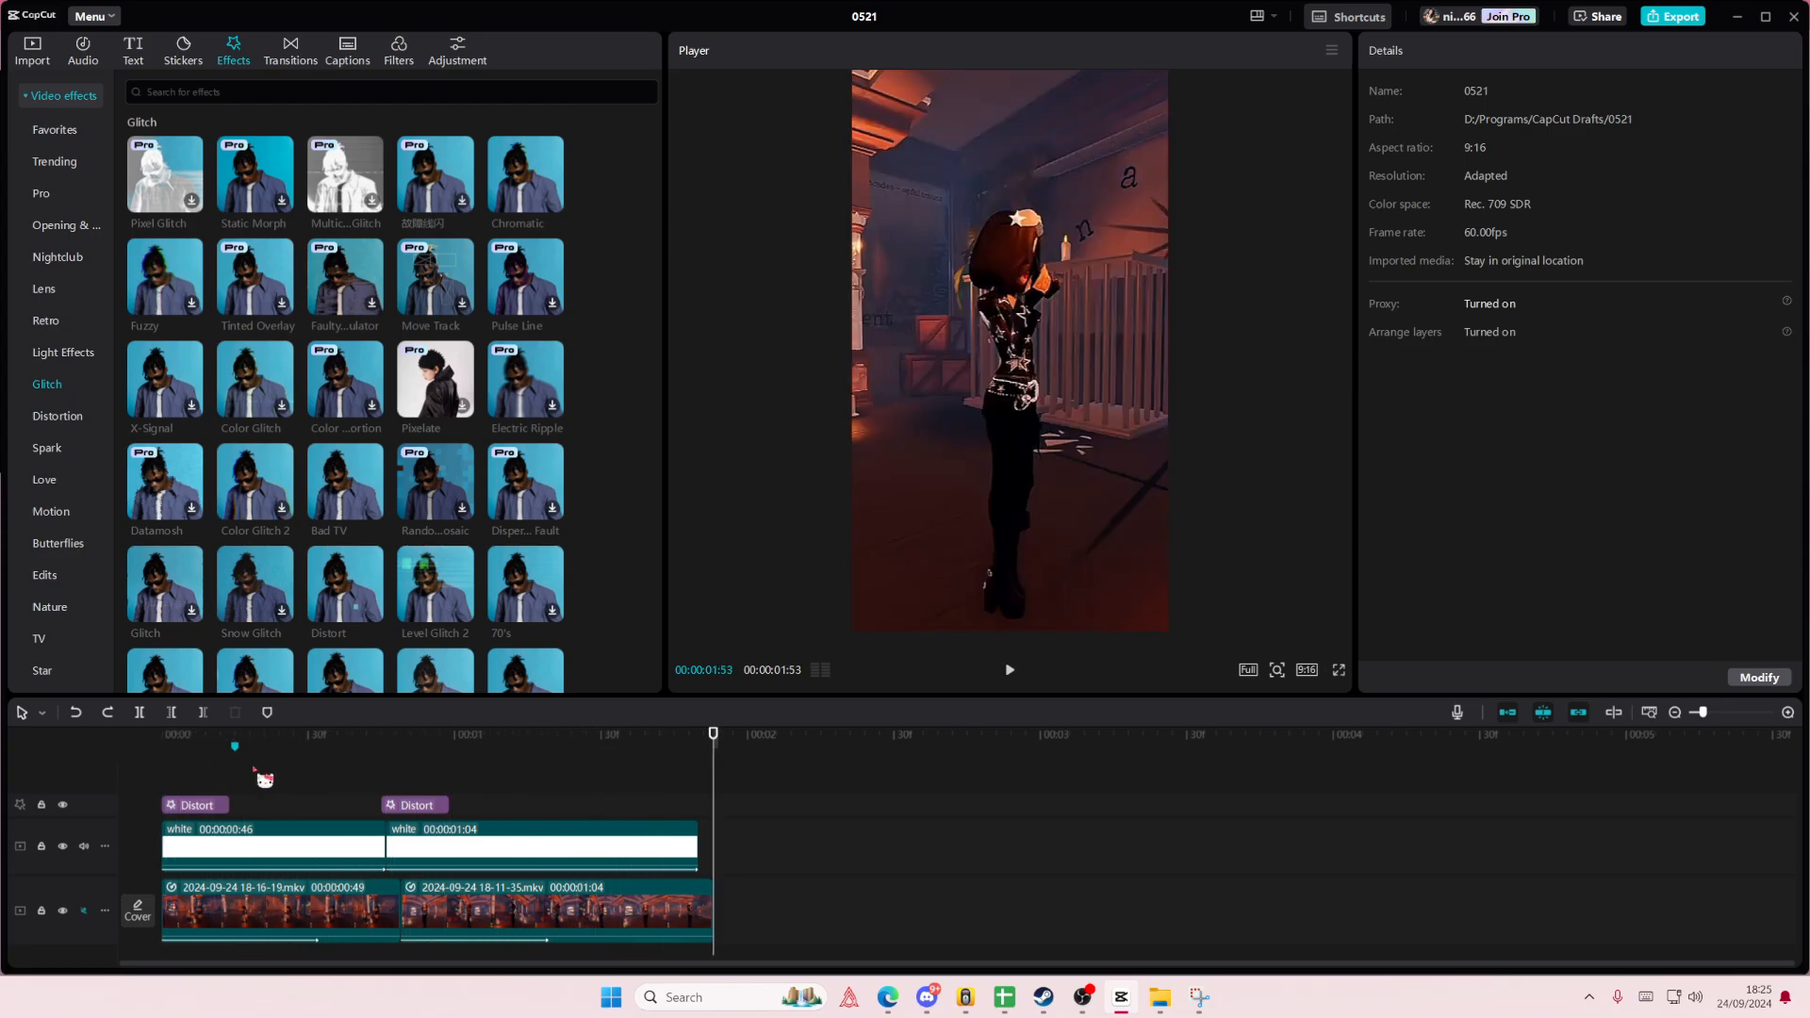
key("space")
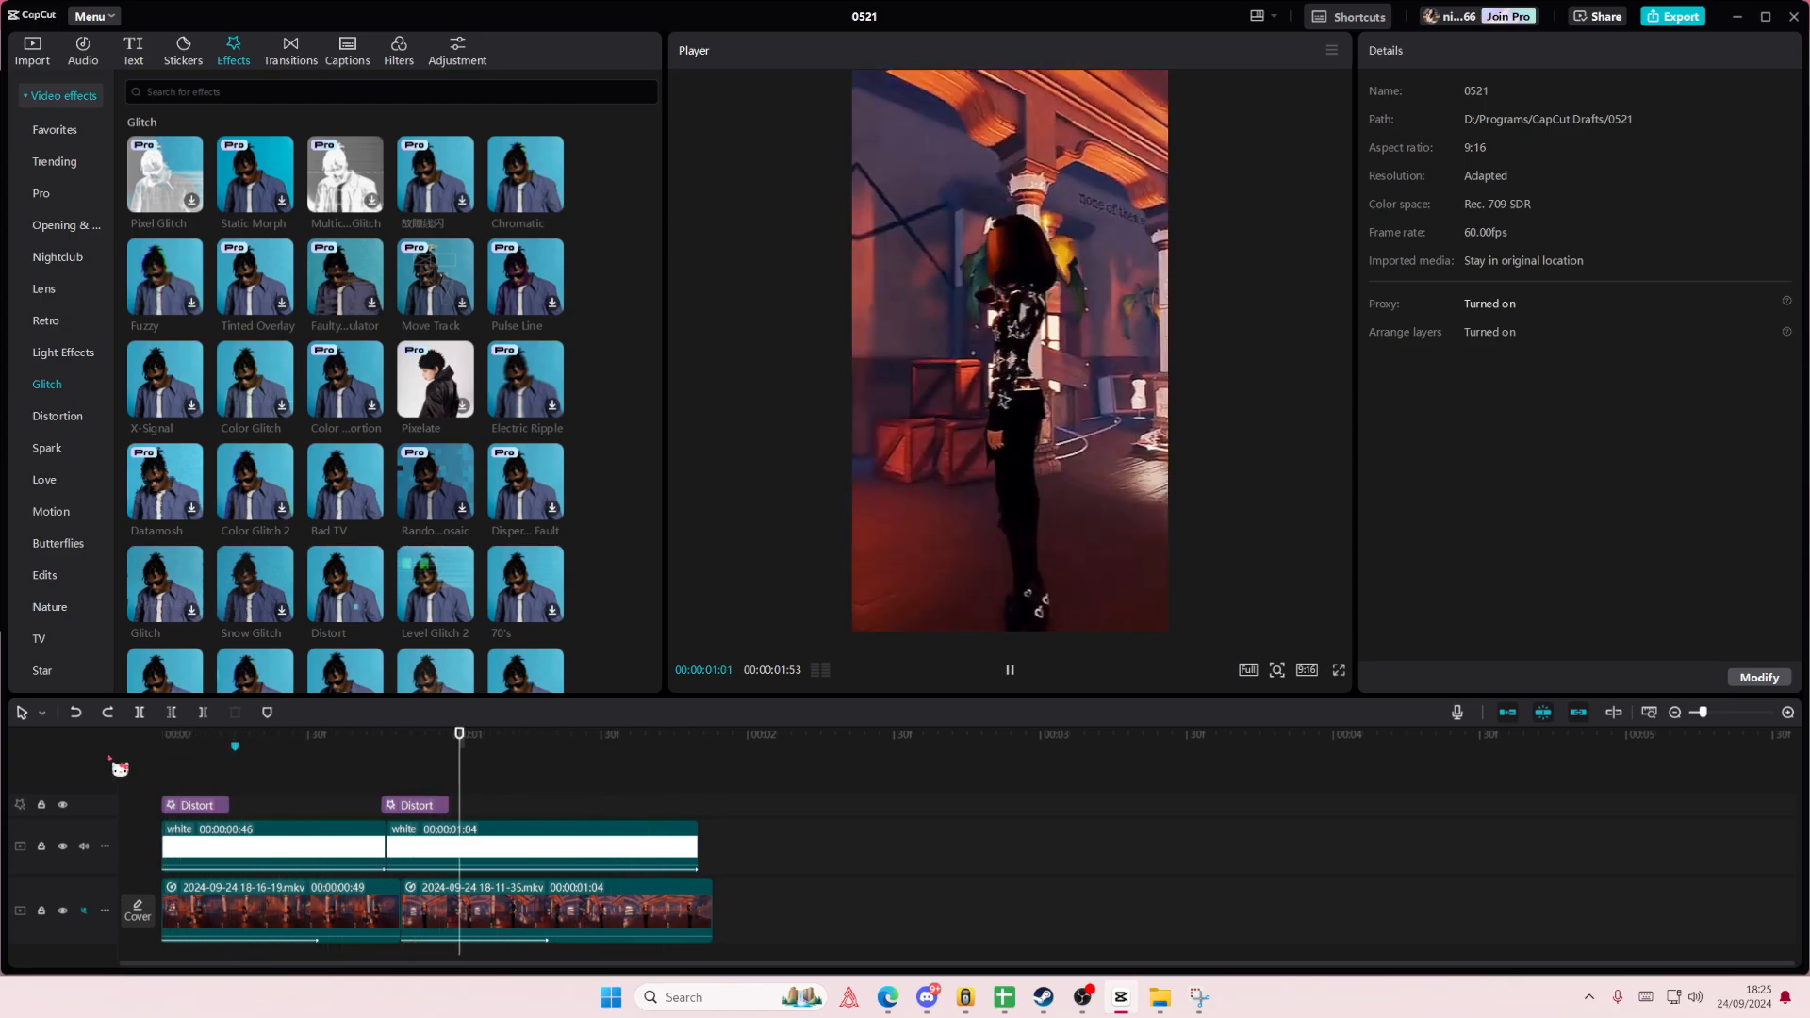
key("space")
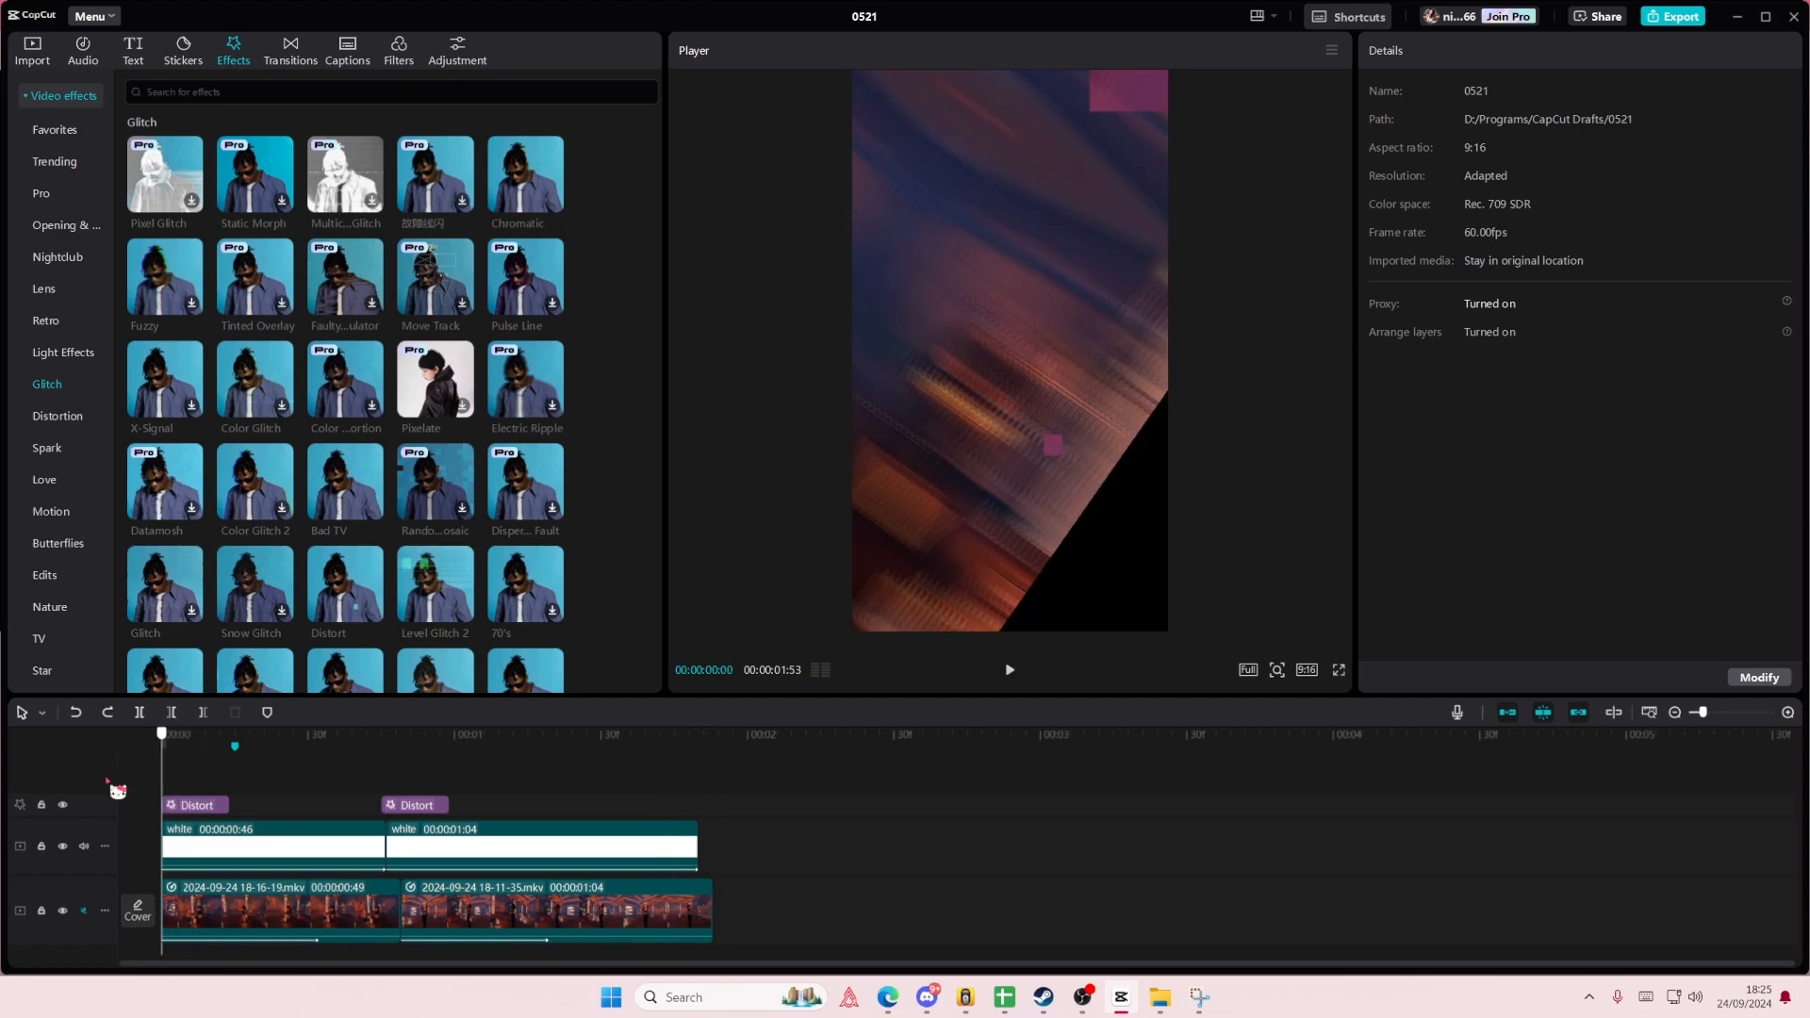